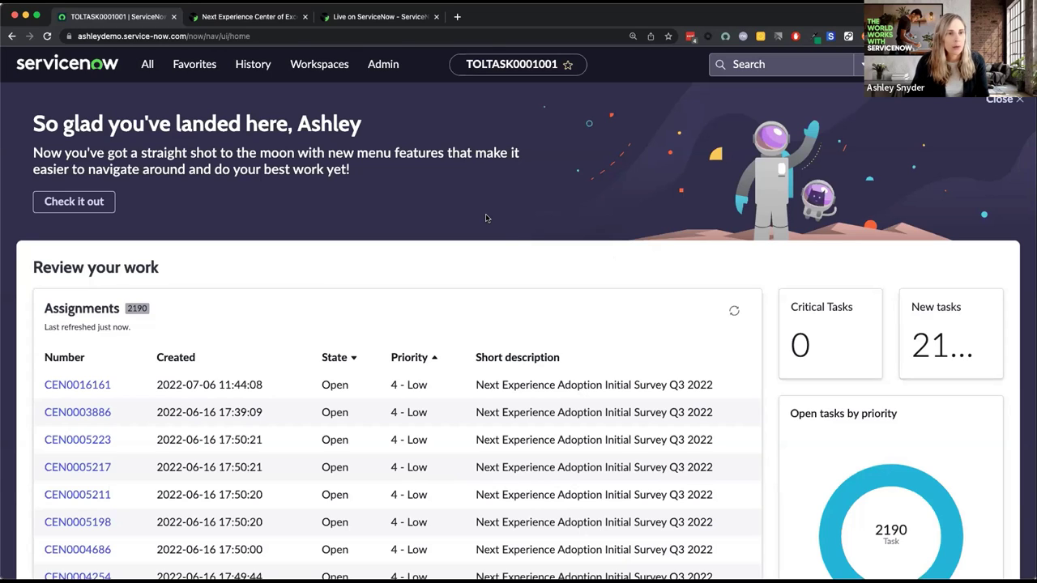
# Create a custom favorites group named "Group Management" with the yellow color and save the edits.
pyautogui.click(200, 67)
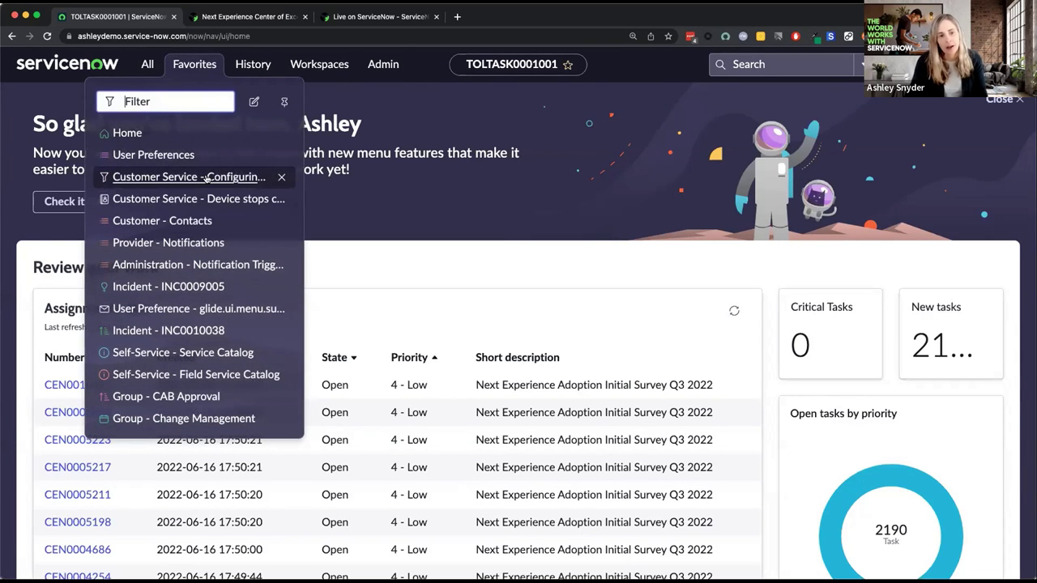
pyautogui.scroll(-1, 202, 173)
pyautogui.scroll(1, 210, 191)
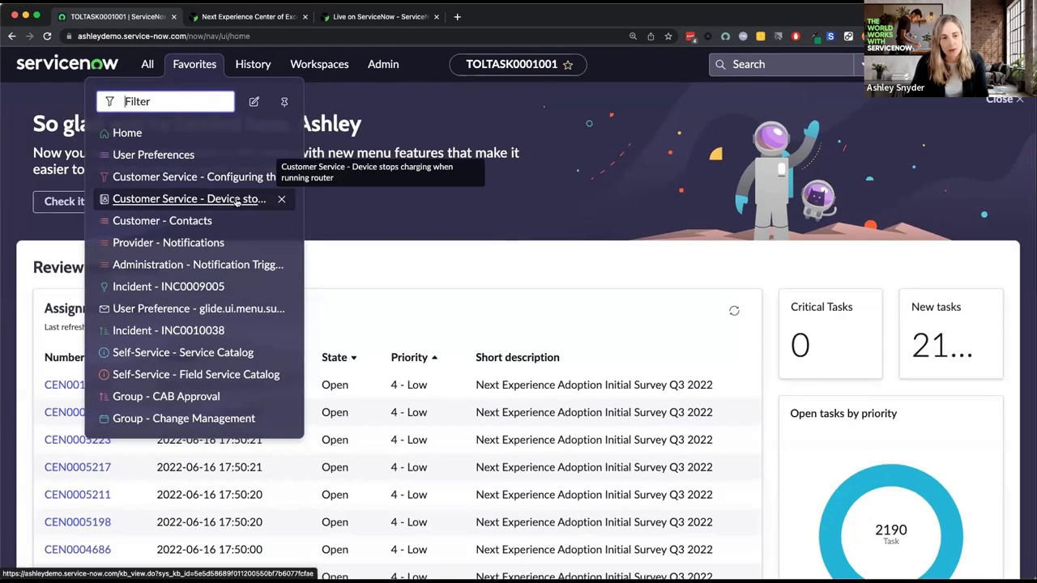
pyautogui.click(254, 103)
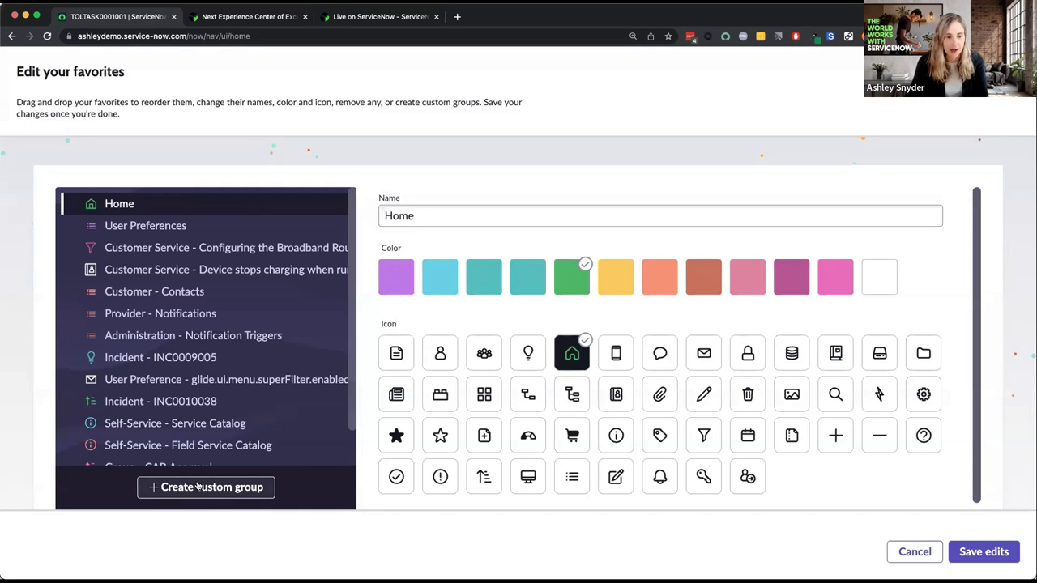
pyautogui.click(235, 488)
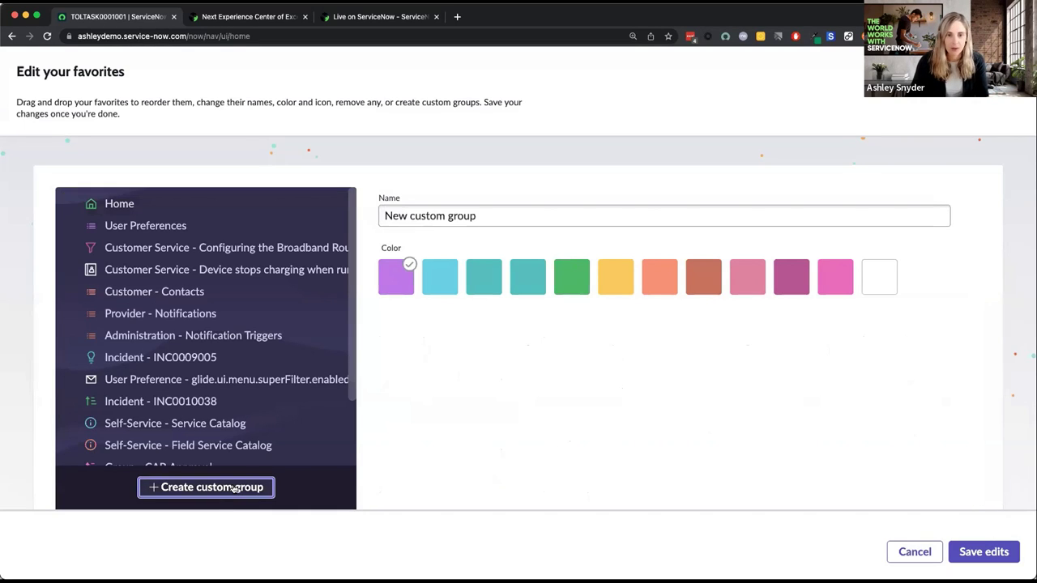
pyautogui.tripleClick(515, 220)
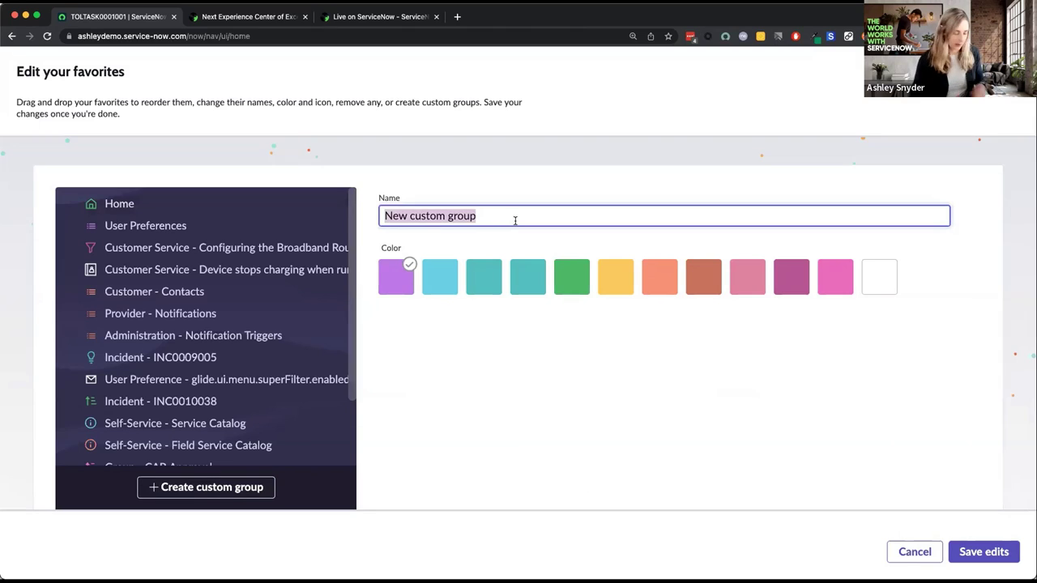
pyautogui.write('Group Ma')
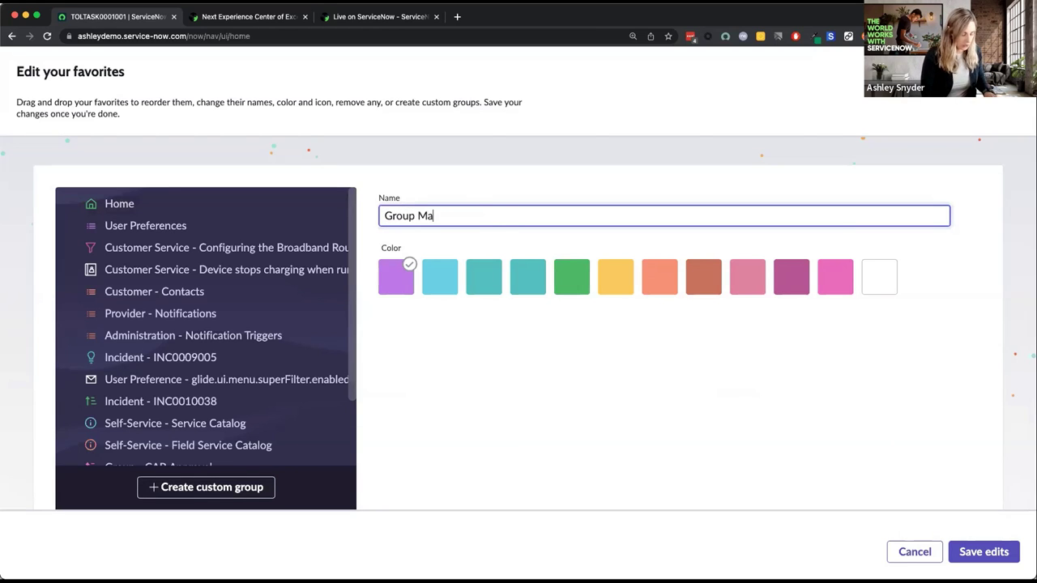
pyautogui.write('nagement')
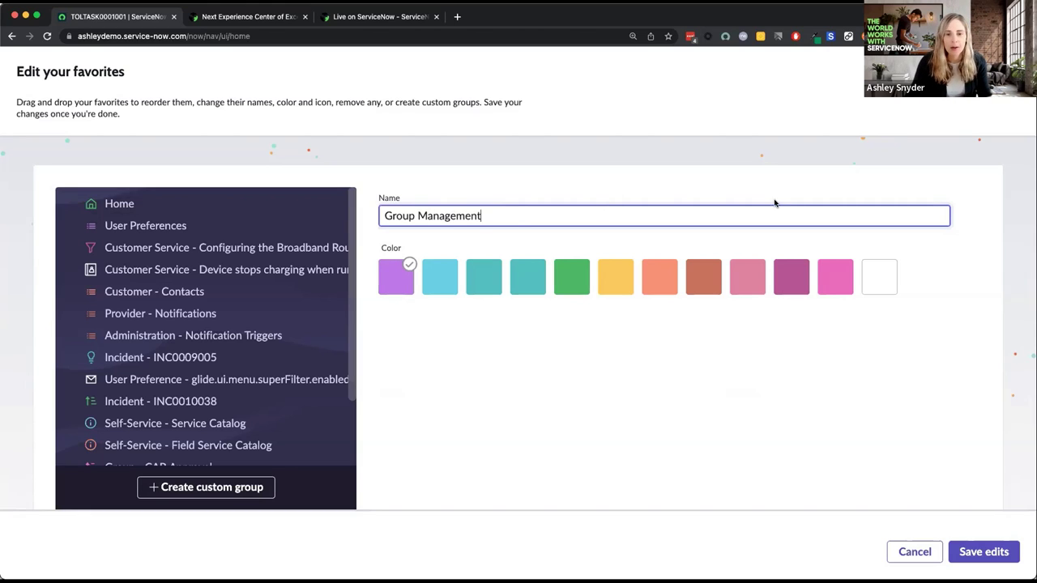
pyautogui.click(623, 275)
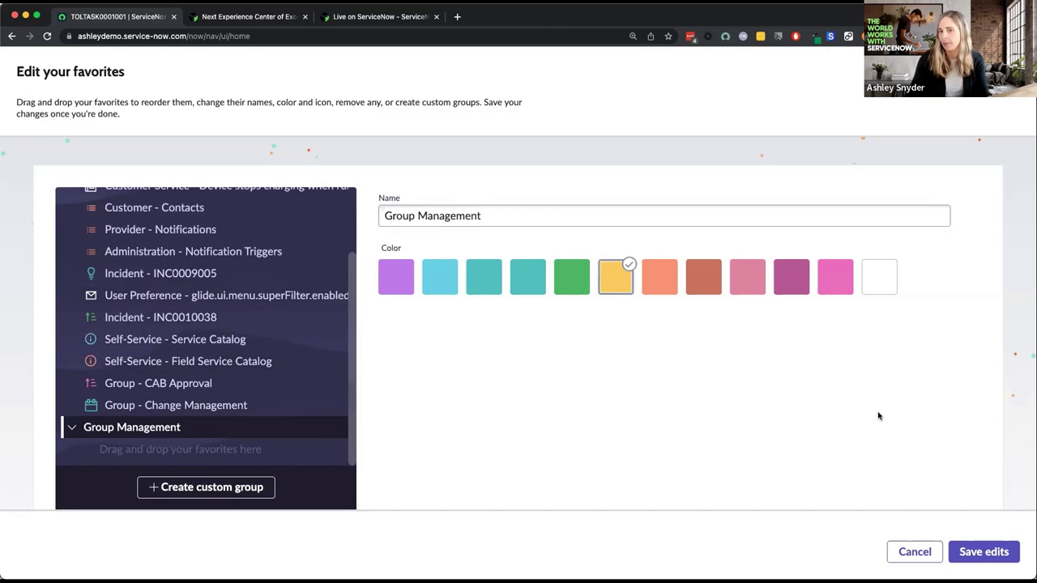
pyautogui.click(966, 552)
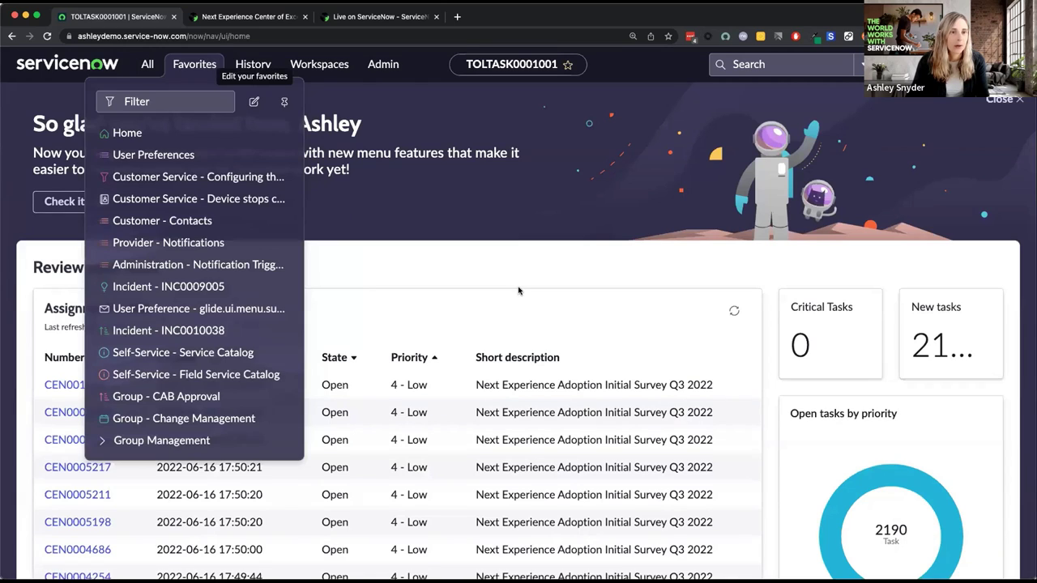
# Review the favorites list and expand the Group Management group to check its contents.
pyautogui.click(510, 284)
pyautogui.click(212, 72)
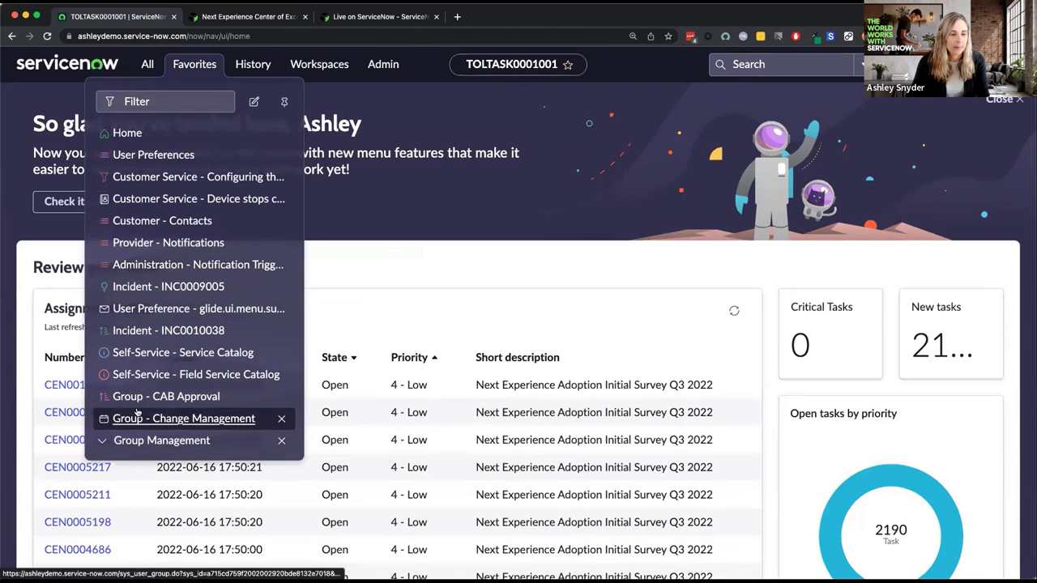
pyautogui.click(397, 289)
# Filter the full application list for "groups" and locate the Groups module under User Administration.
pyautogui.click(148, 64)
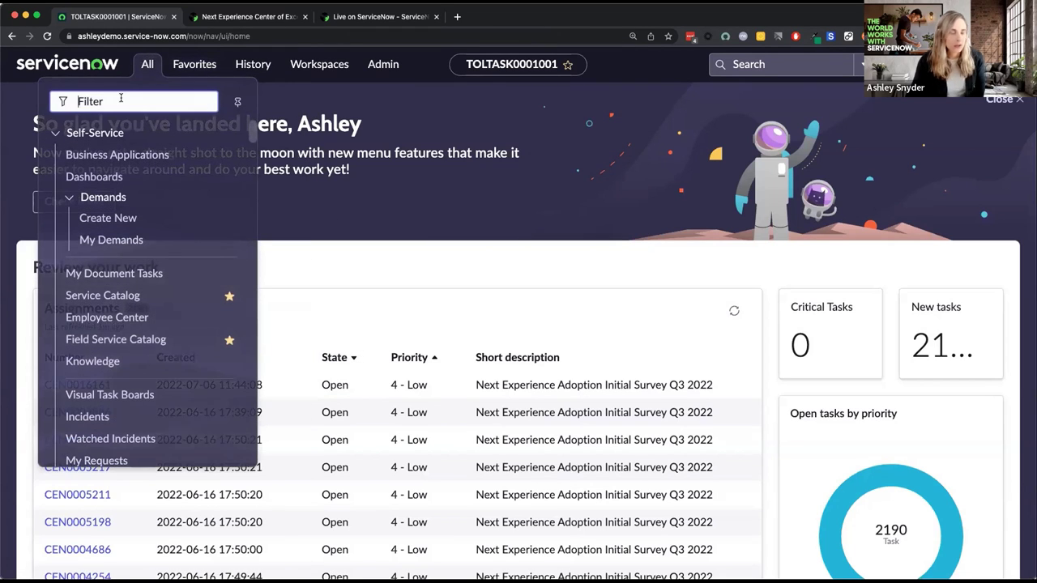
pyautogui.write('grpu')
pyautogui.press('BackSpace')
pyautogui.press('BackSpace')
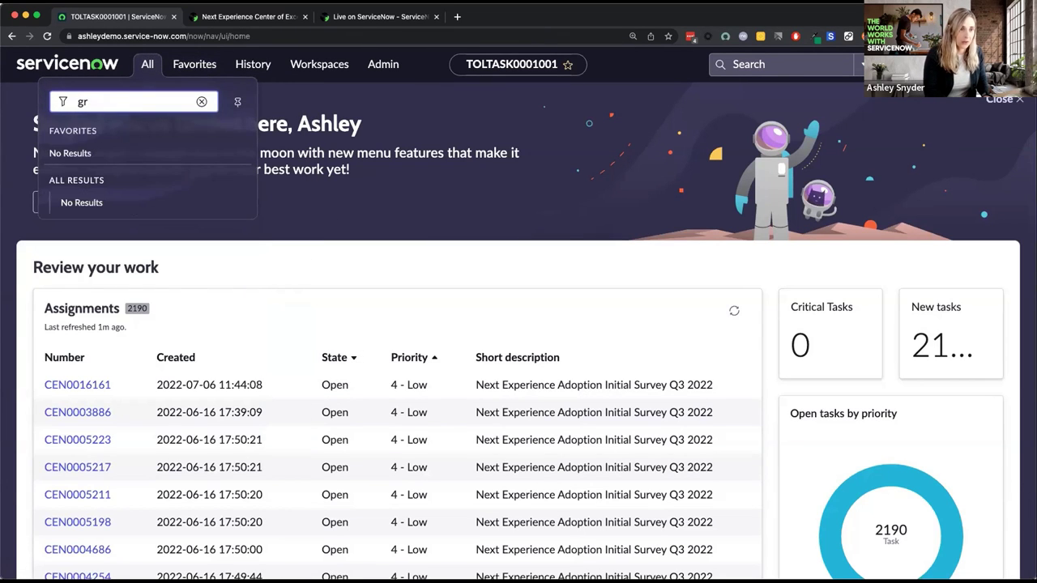
pyautogui.write('oups')
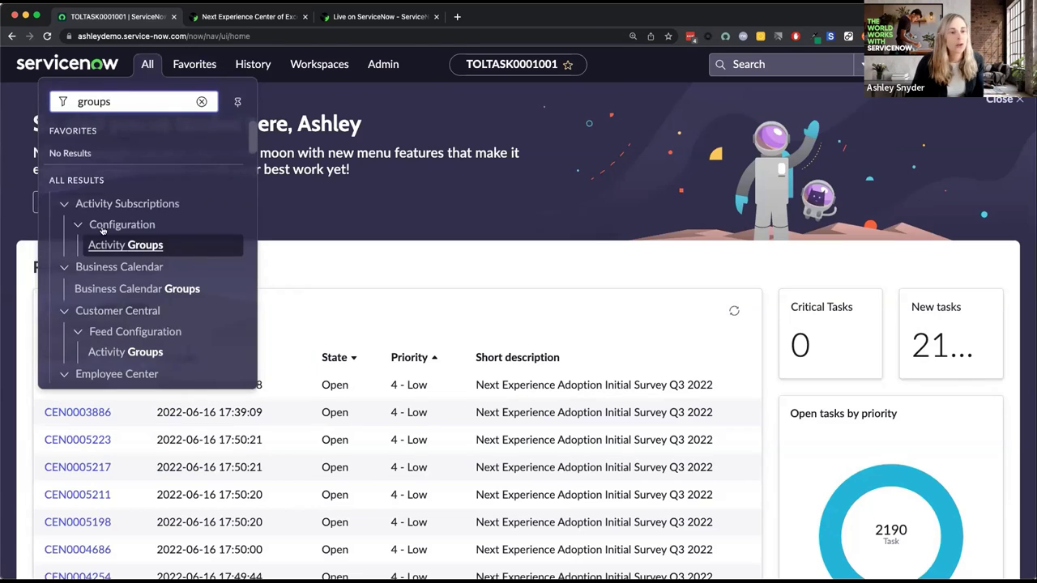
pyautogui.scroll(-5, 95, 253)
pyautogui.scroll(-15, 95, 254)
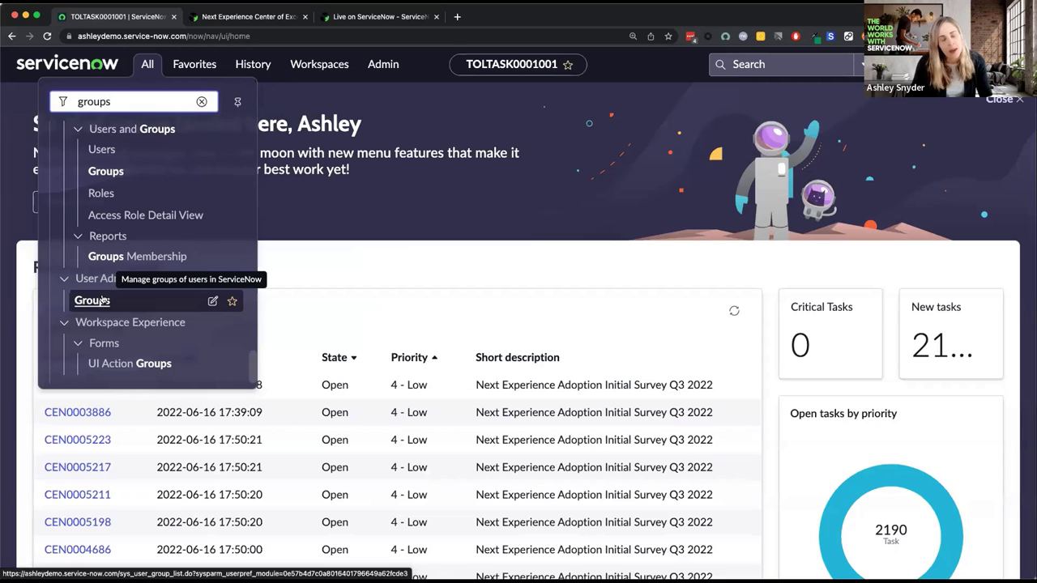
# Add the User Administration Groups module to the favorites with Group Management as its location.
pyautogui.click(232, 301)
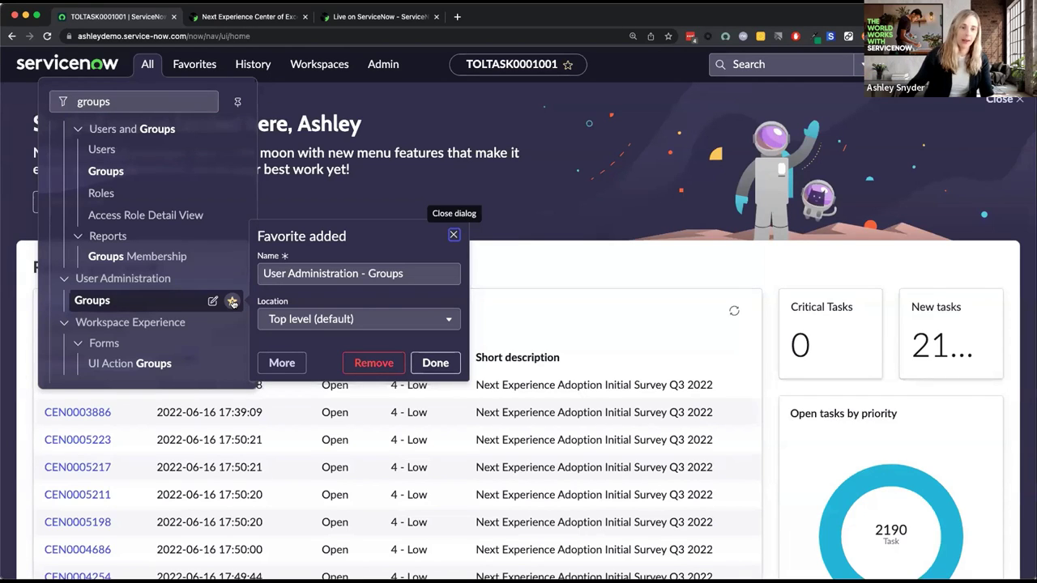
pyautogui.click(410, 317)
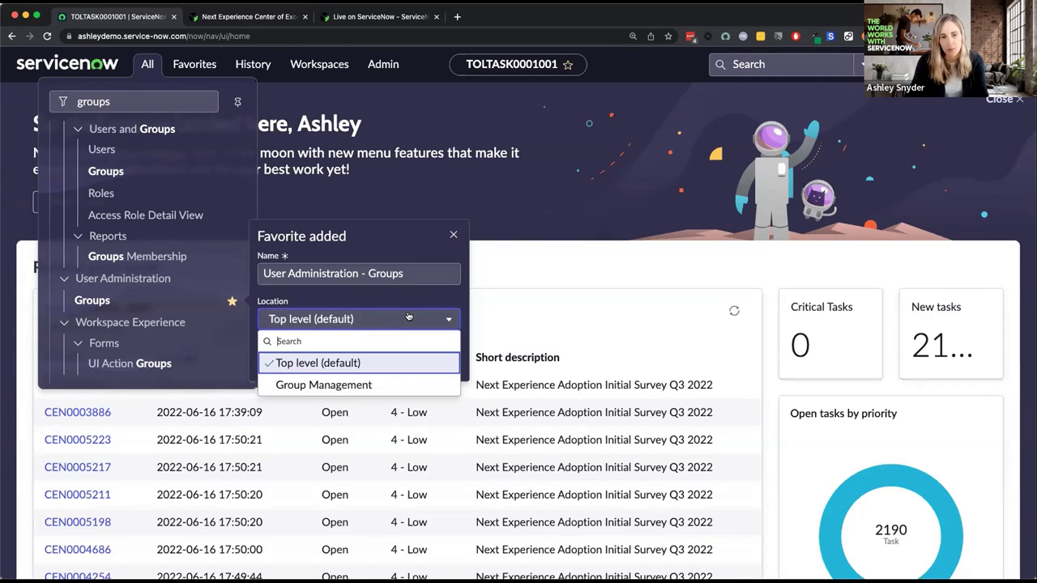
pyautogui.click(366, 386)
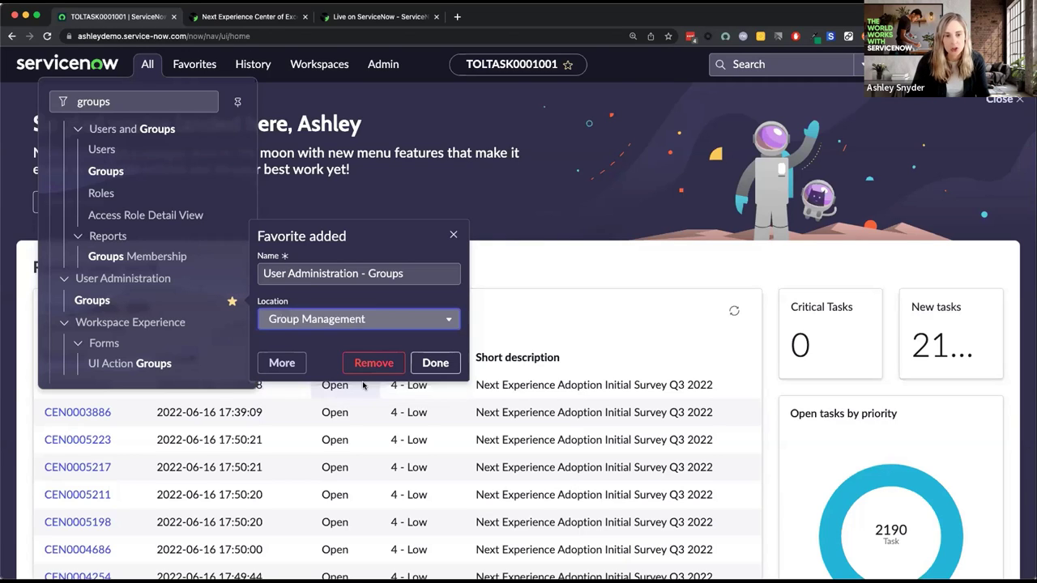
pyautogui.click(455, 363)
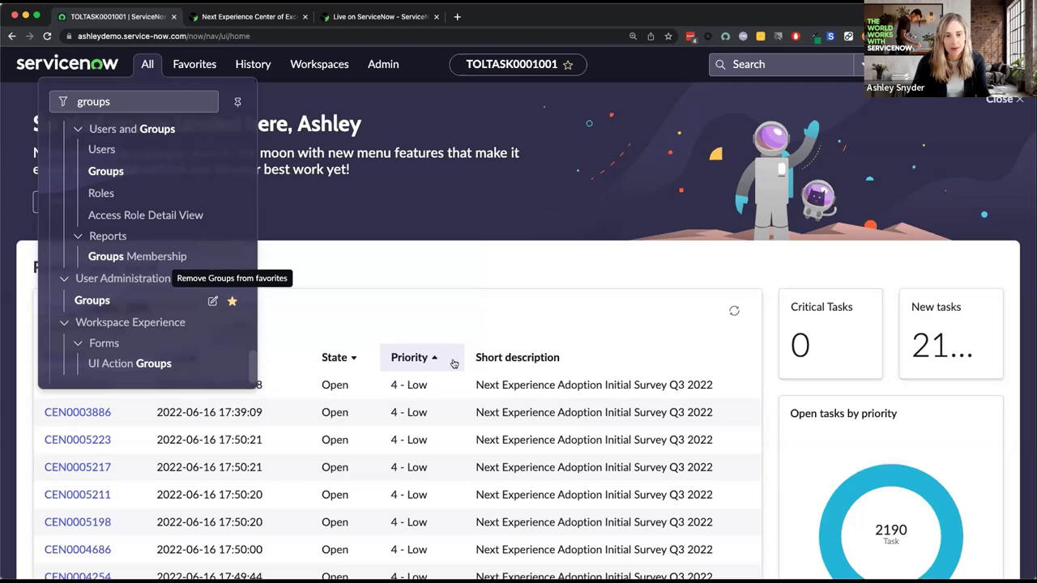
# Open the groups list from the User Administration - Groups favorite and open the California Dispatchers record.
pyautogui.click(195, 64)
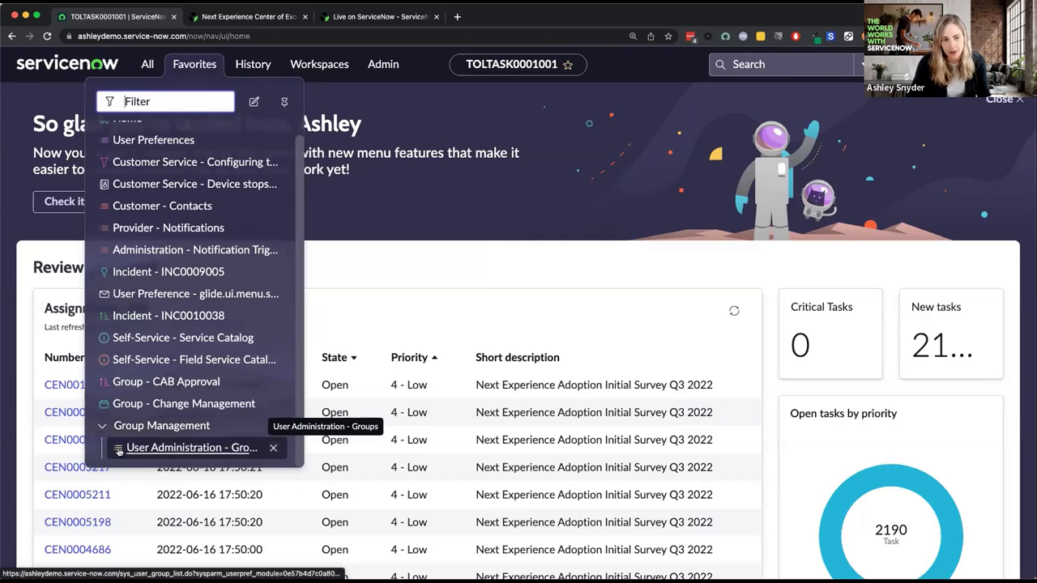
pyautogui.click(204, 451)
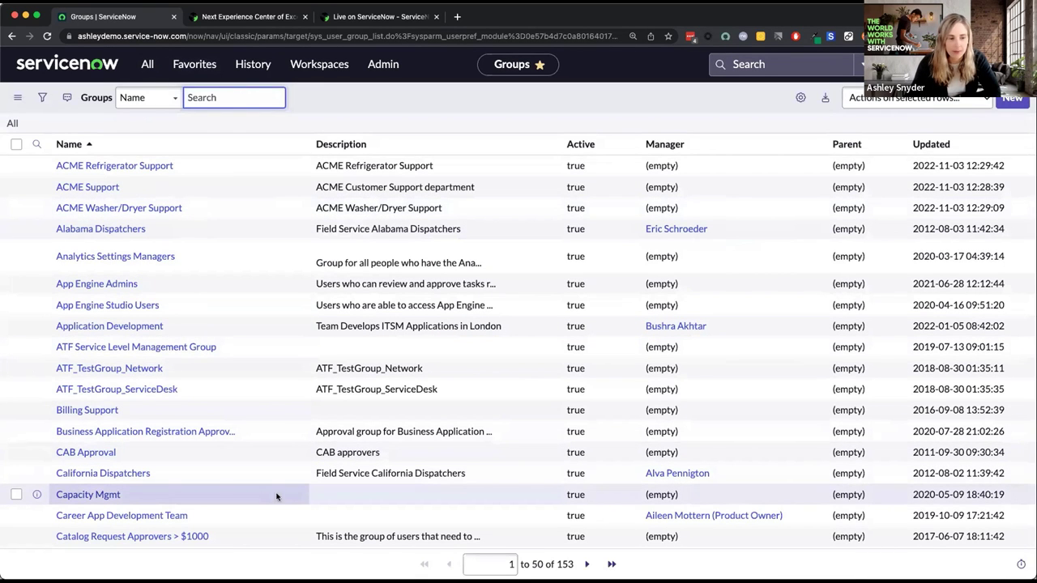
pyautogui.click(103, 473)
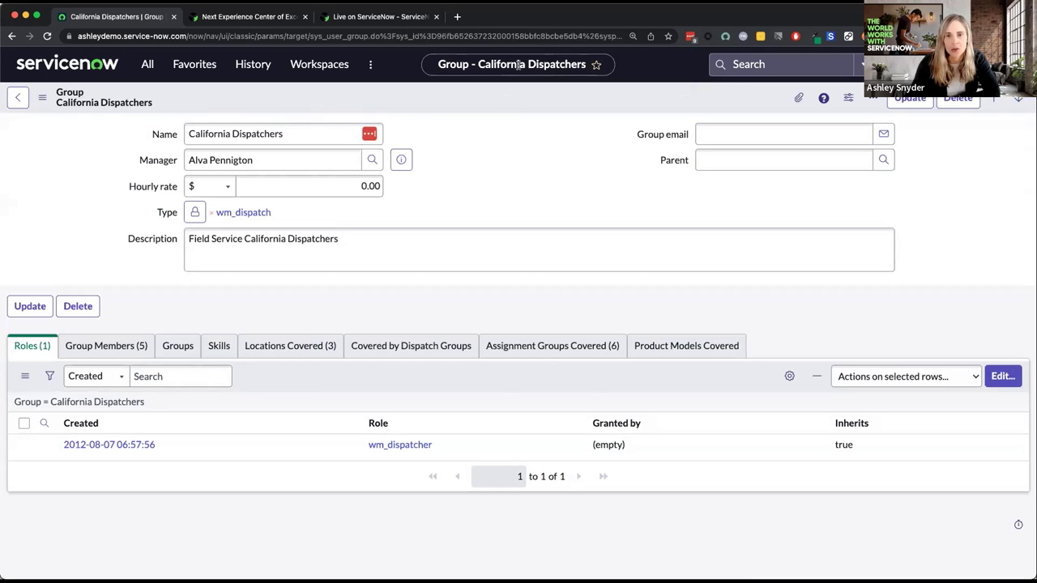
# Add the California Dispatchers group record to the favorites with Group Management as its location.
pyautogui.click(597, 65)
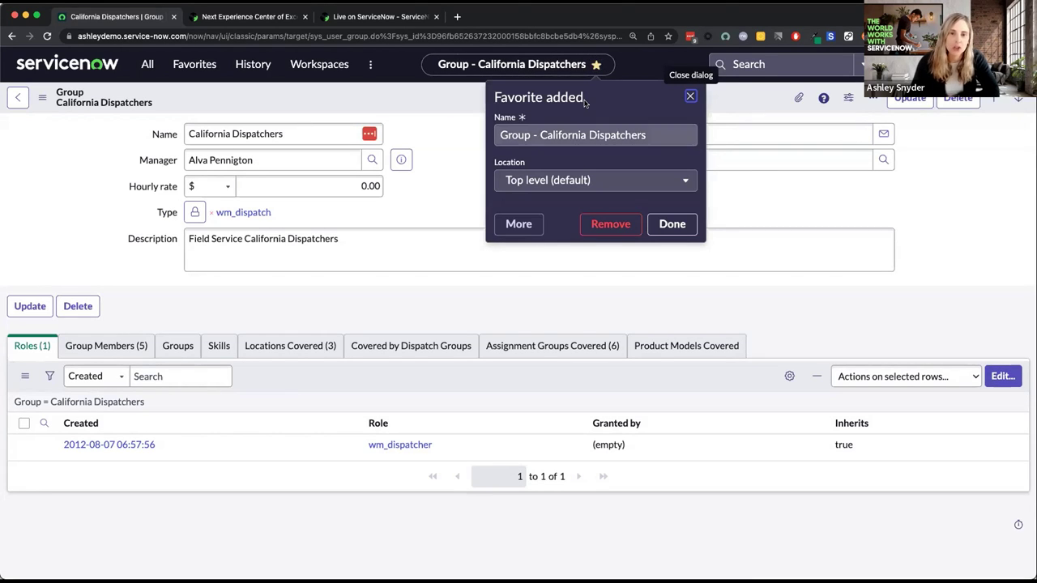
pyautogui.click(567, 182)
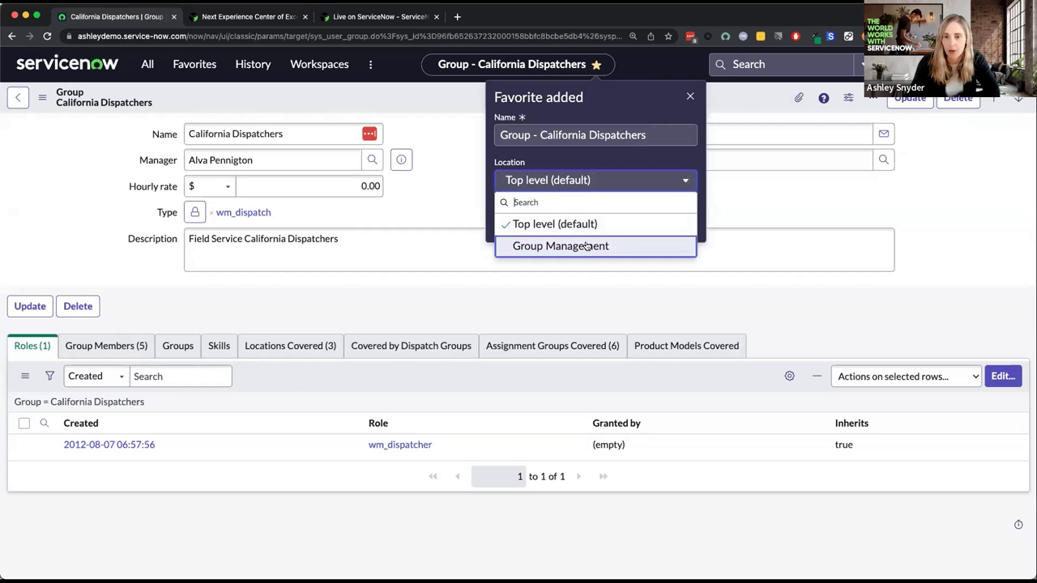
pyautogui.click(625, 246)
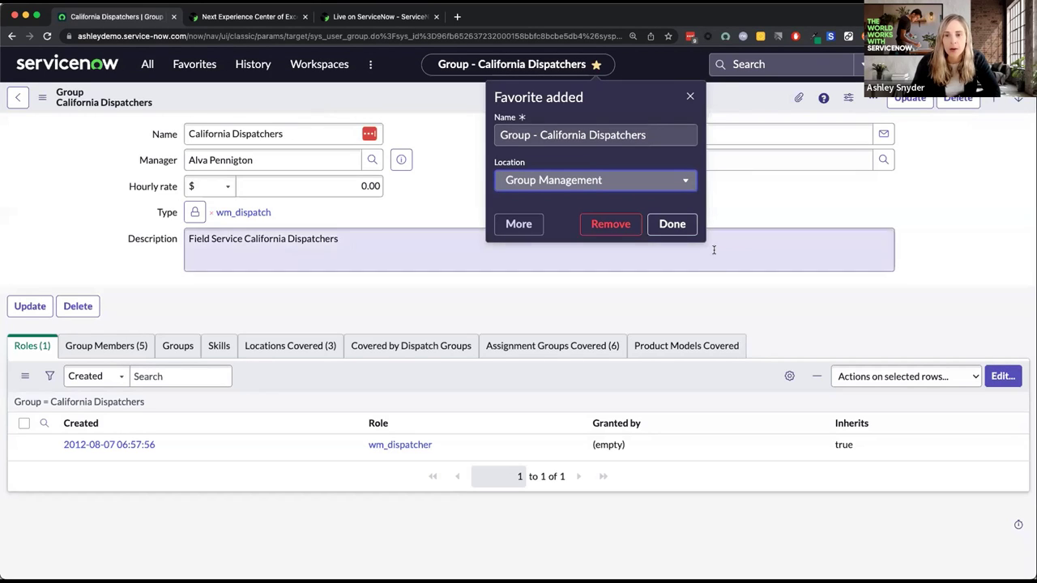
pyautogui.click(674, 225)
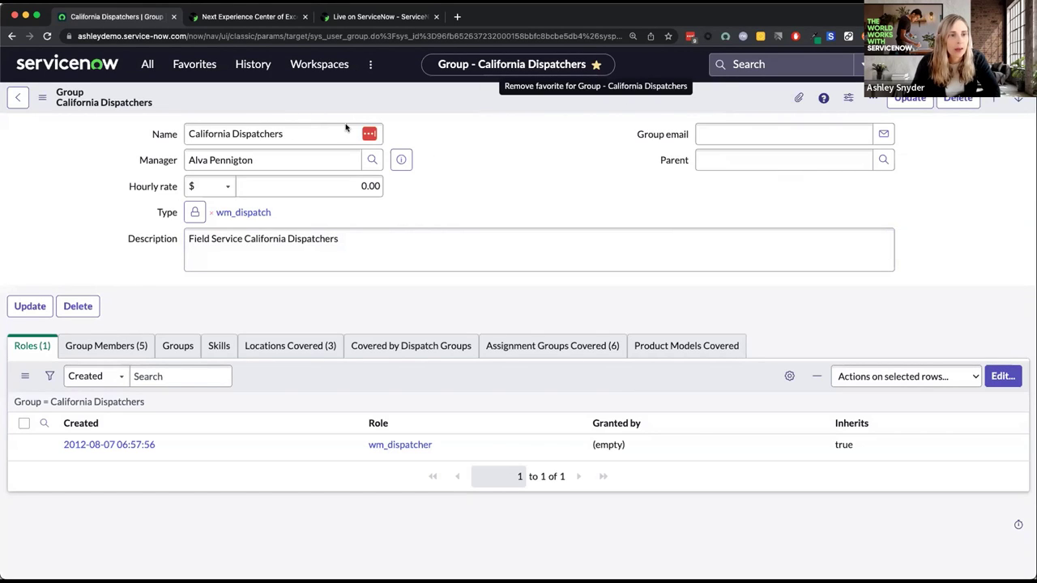
# Review the favorites stored in the Group Management group.
pyautogui.click(193, 64)
pyautogui.scroll(-1, 164, 316)
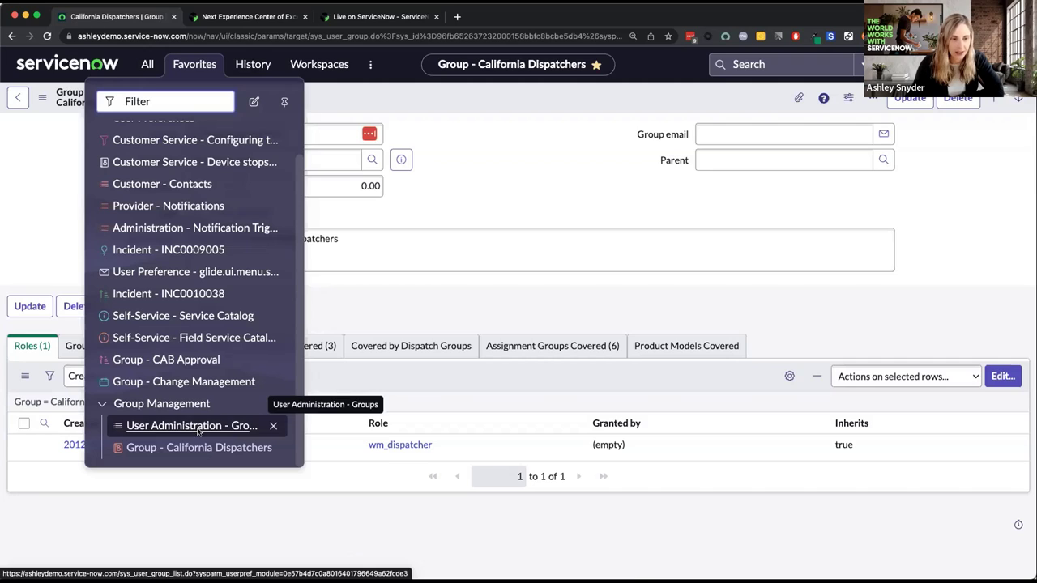
pyautogui.click(495, 202)
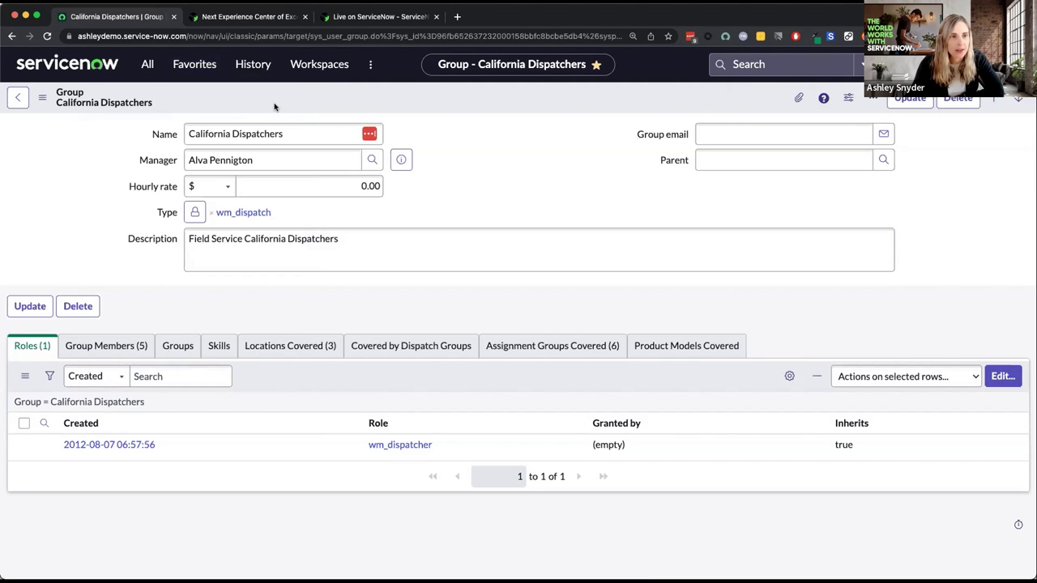
# Replace the full application list's filter with "contact" to search both favorites and all modules.
pyautogui.click(147, 68)
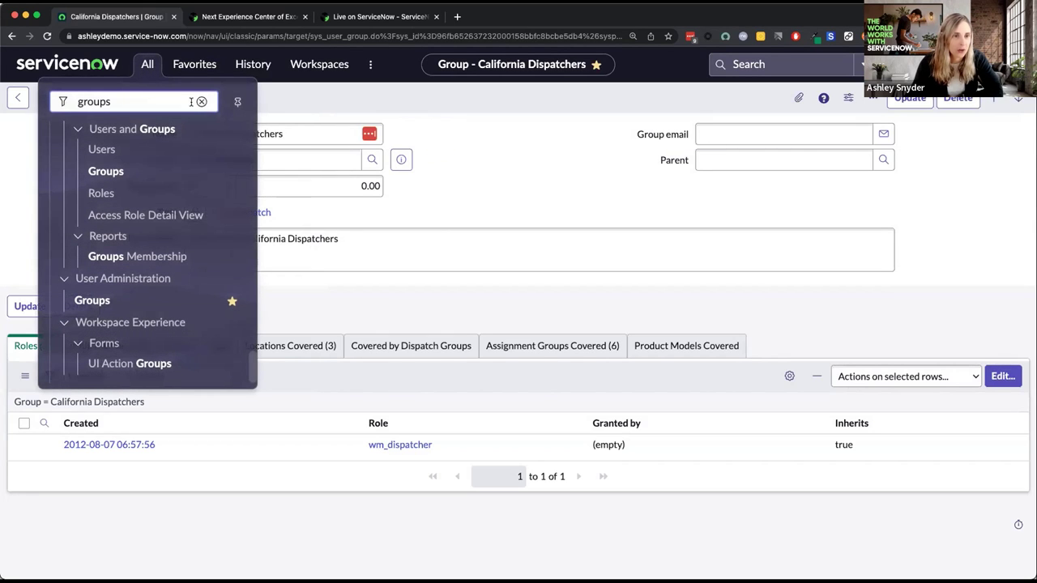
pyautogui.click(201, 102)
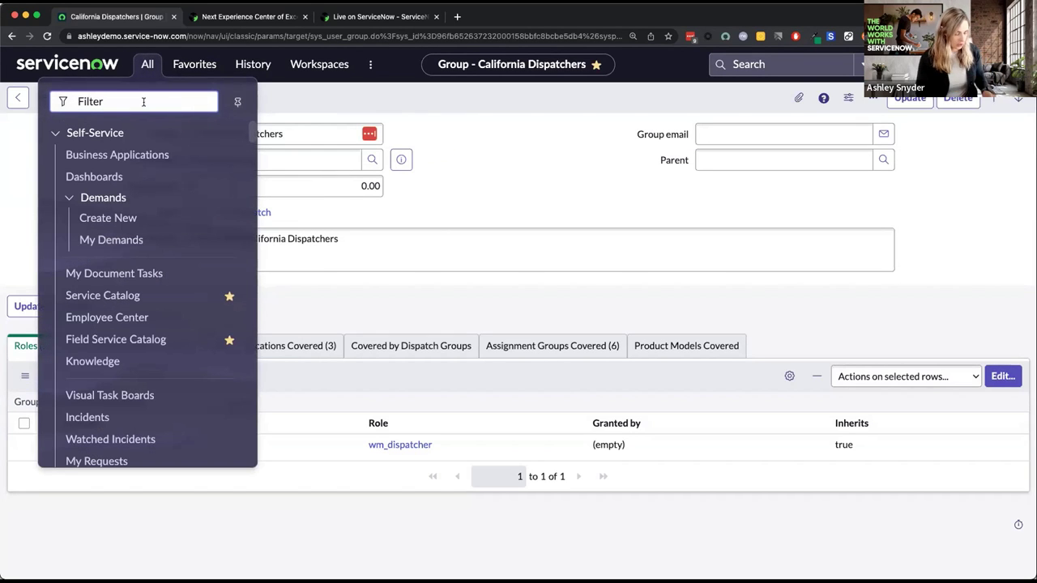
pyautogui.write('contact')
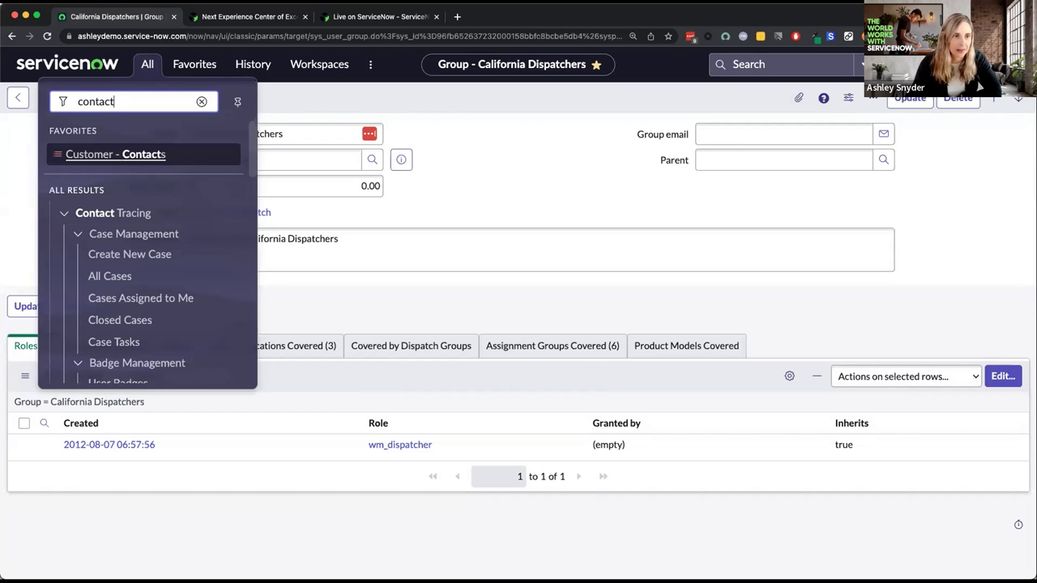
# Filter the favorites for "contacts", including matches from all applications, and return to the full application list to compare.
pyautogui.click(192, 68)
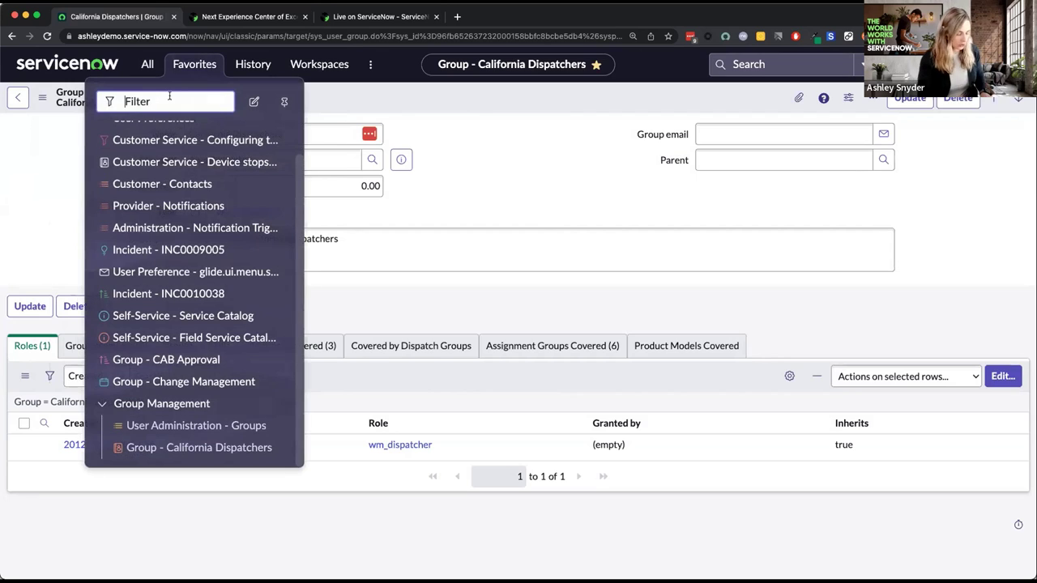
pyautogui.write('contacts')
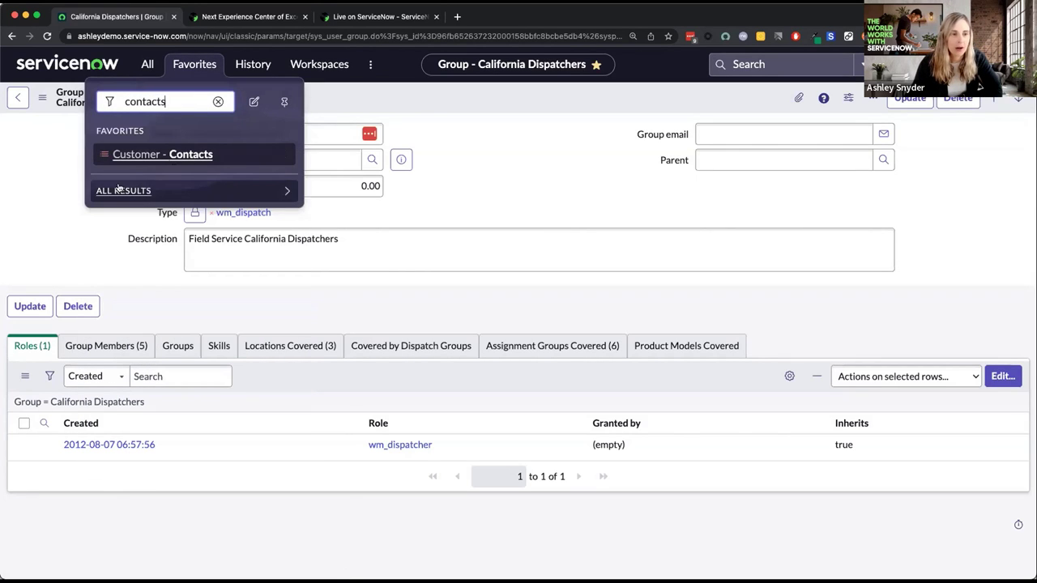
pyautogui.click(285, 190)
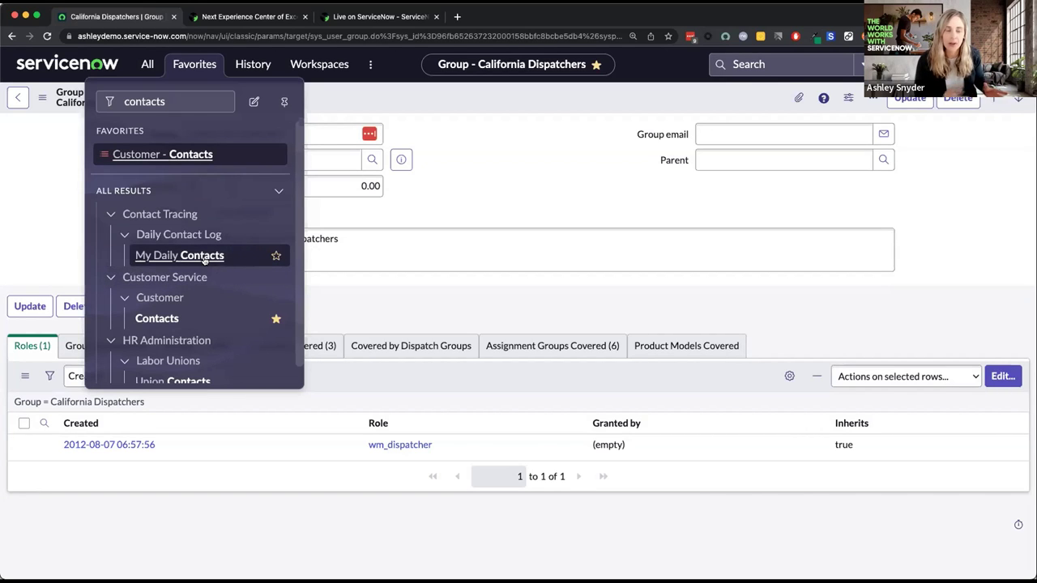
pyautogui.scroll(-1, 182, 309)
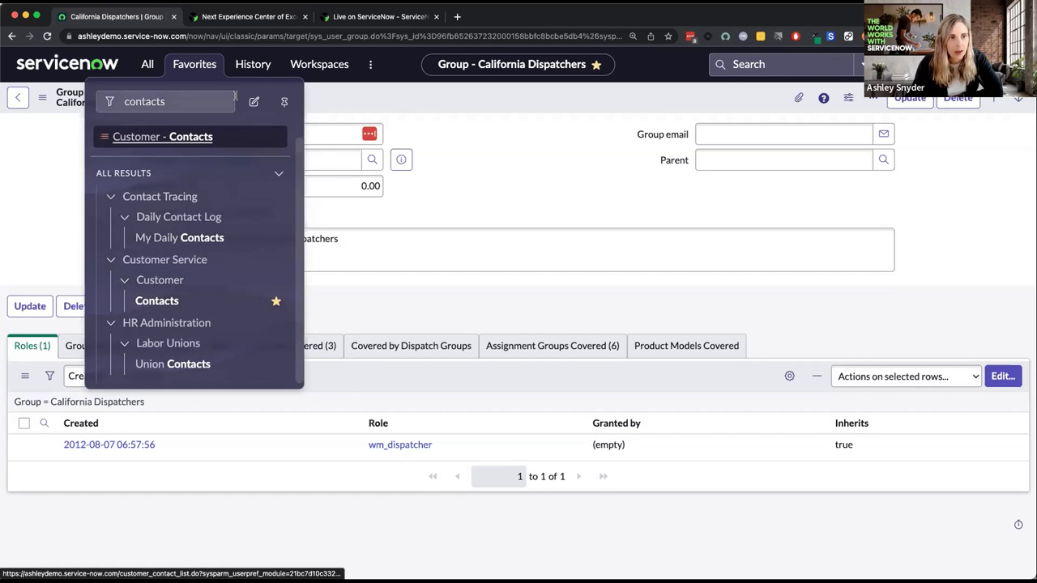
pyautogui.click(148, 77)
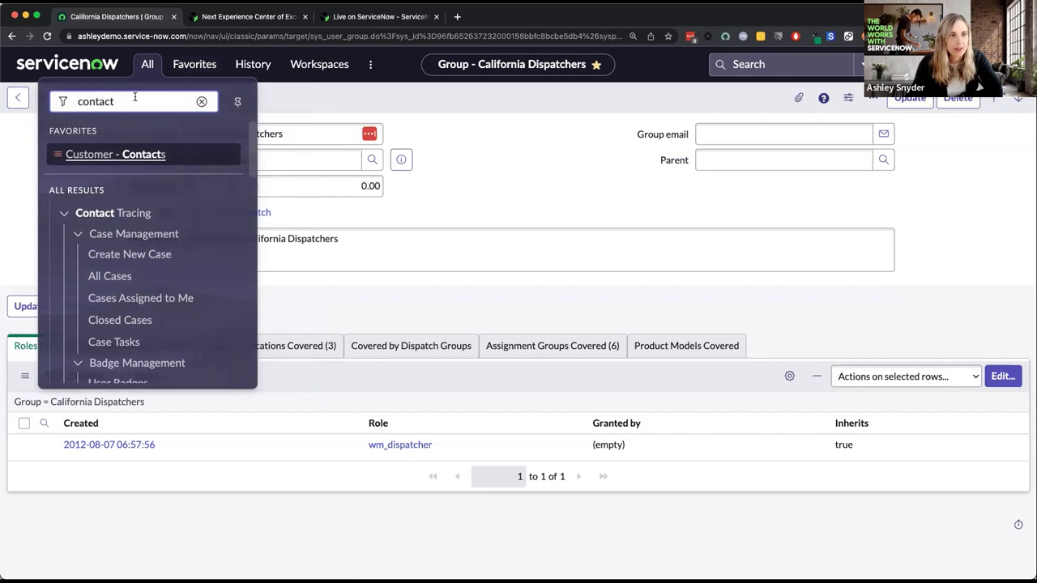
# Filter the full application list for "workspace" and examine the matching modules and workspaces.
pyautogui.write('workspace')
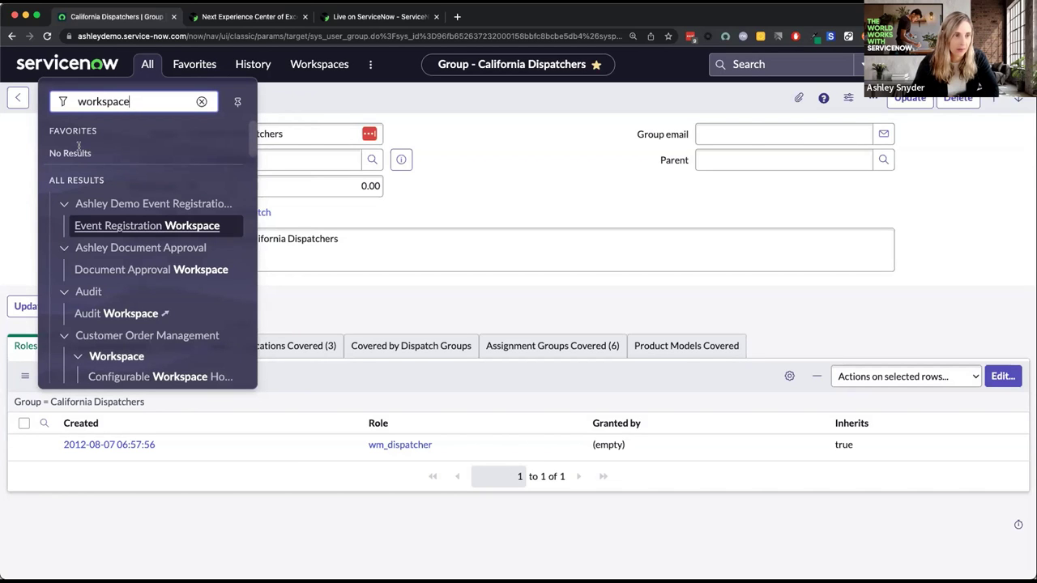
pyautogui.scroll(-3, 114, 253)
pyautogui.scroll(-10, 115, 252)
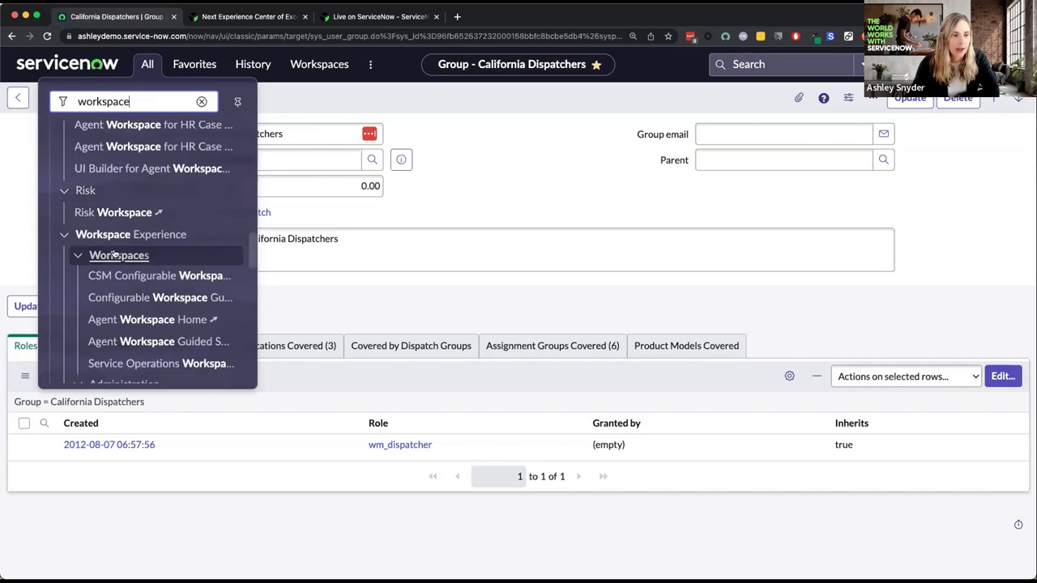
pyautogui.scroll(5, 117, 198)
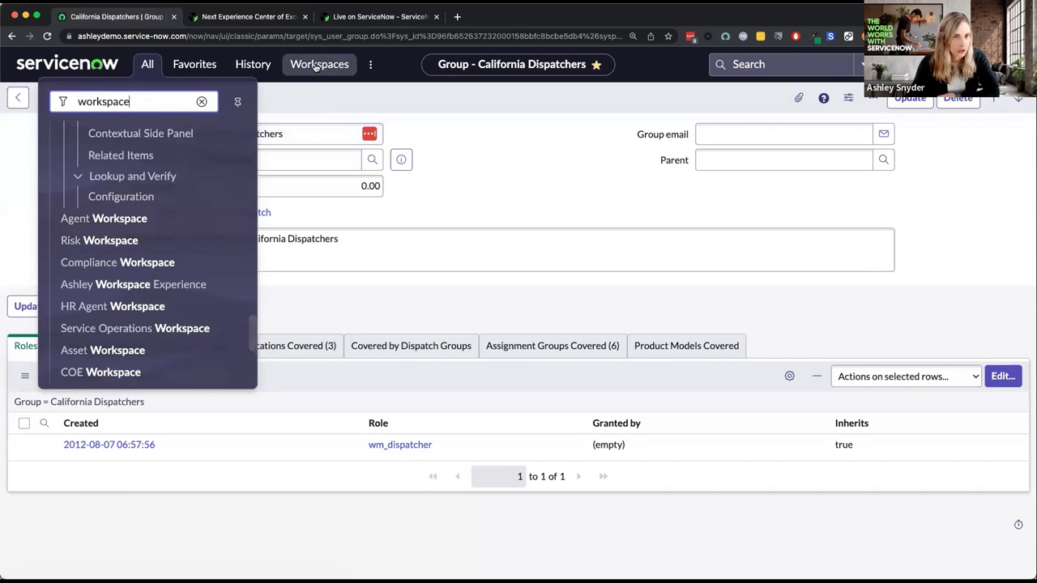
pyautogui.scroll(-1, 121, 231)
pyautogui.press('Down')
pyautogui.press('Down')
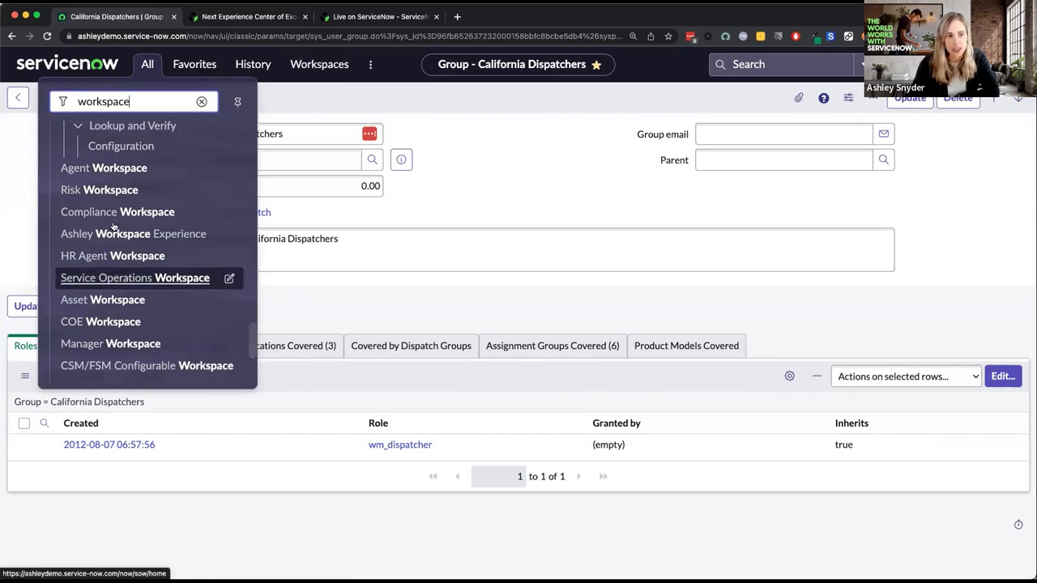
pyautogui.scroll(-3, 114, 259)
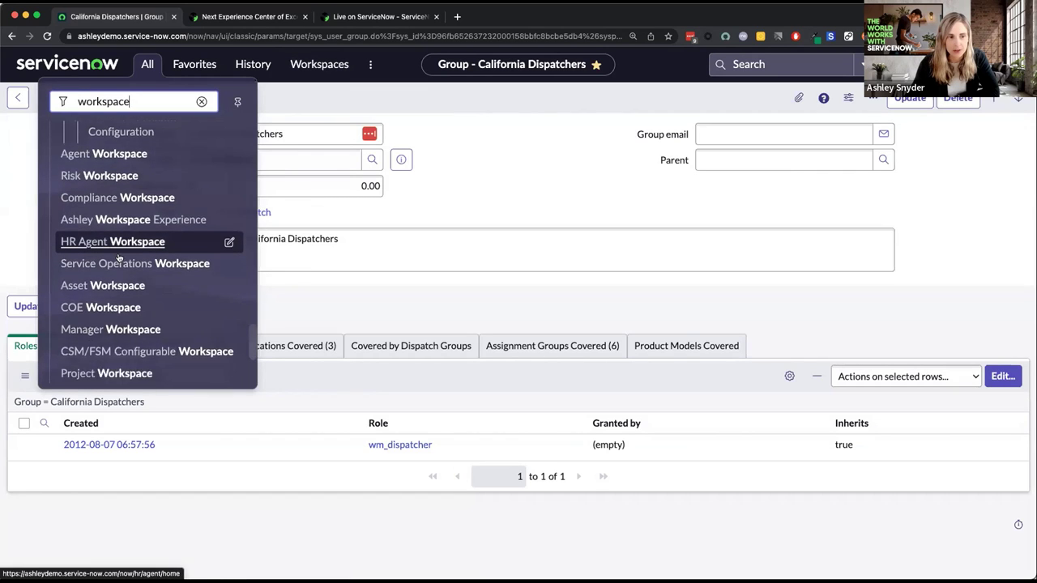
pyautogui.click(458, 188)
# Review the history of recently visited records and lists back to yesterday's entries, and close it.
pyautogui.click(252, 64)
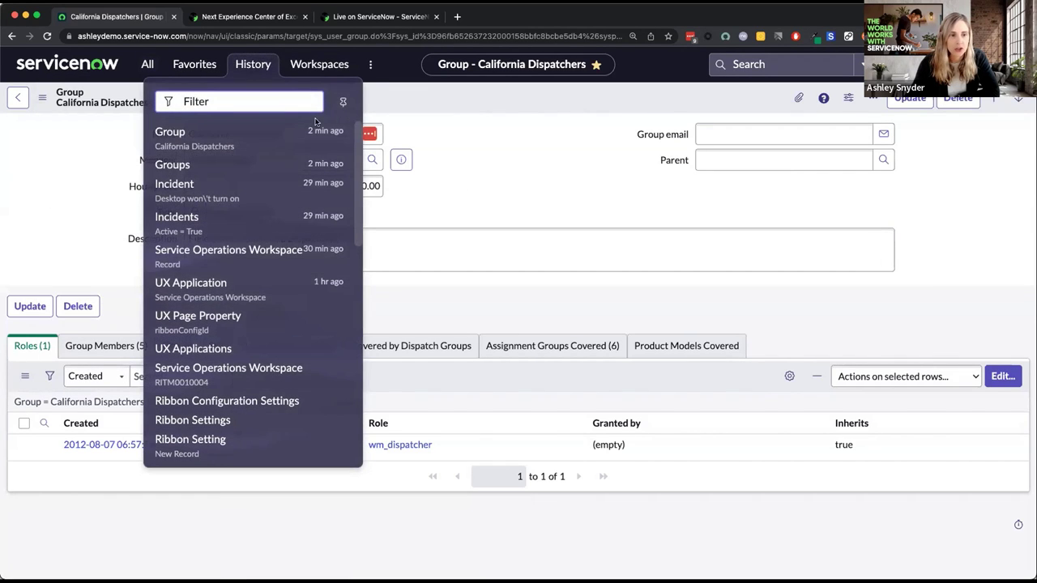
pyautogui.scroll(-1, 299, 302)
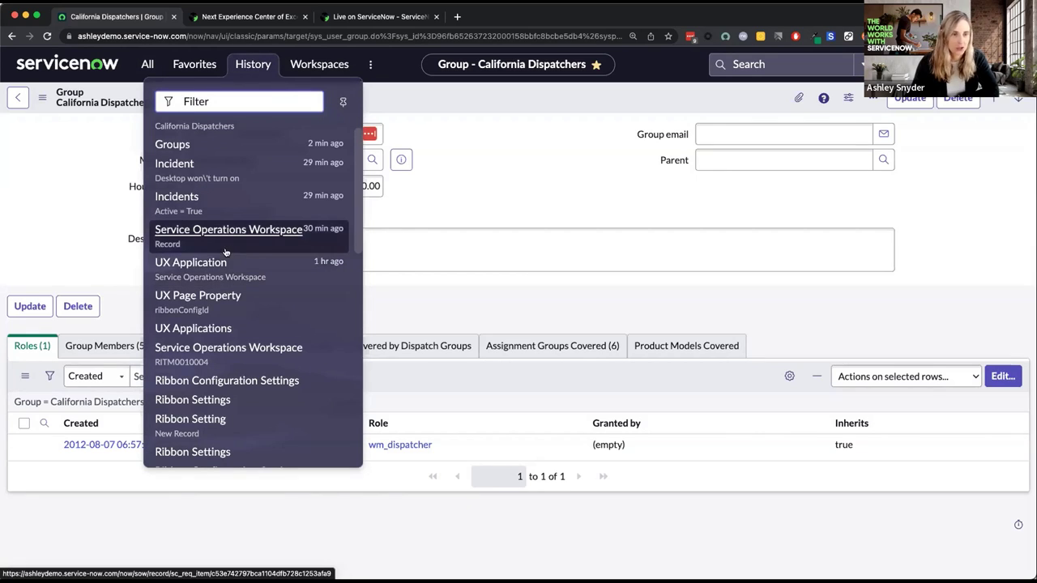
pyautogui.scroll(-3, 259, 250)
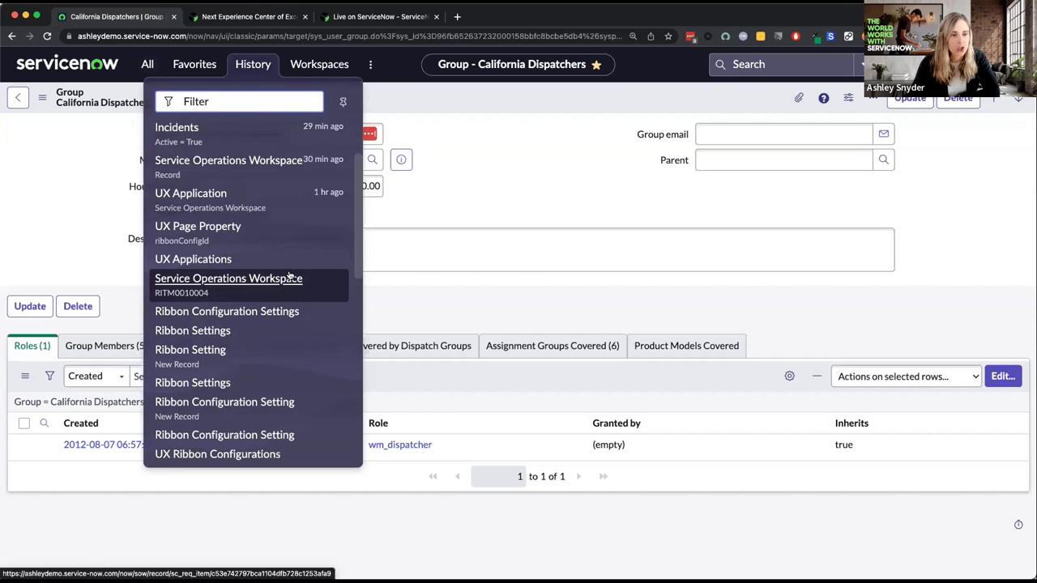
pyautogui.scroll(-4, 289, 275)
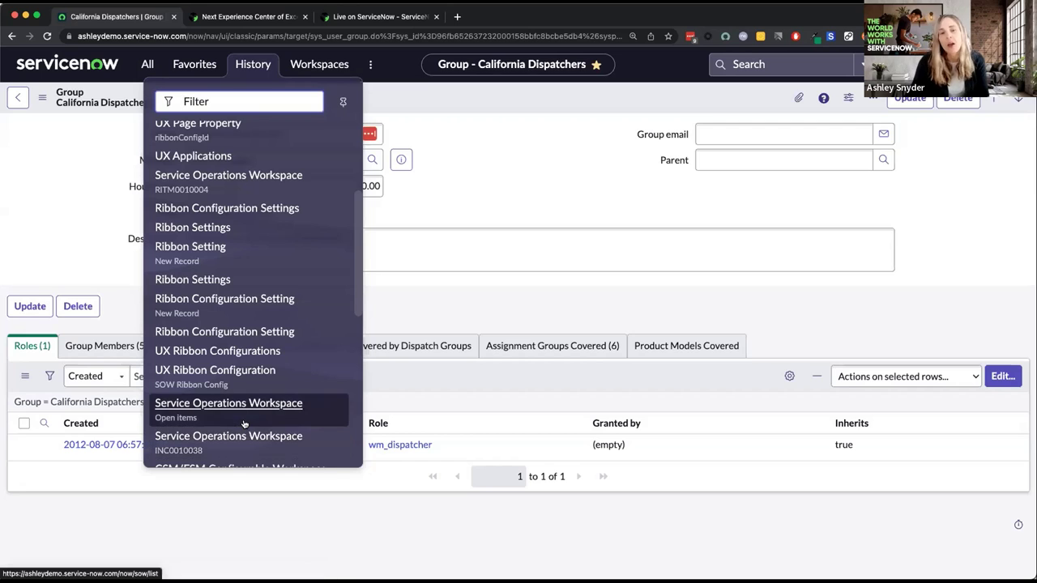
pyautogui.scroll(-10, 244, 423)
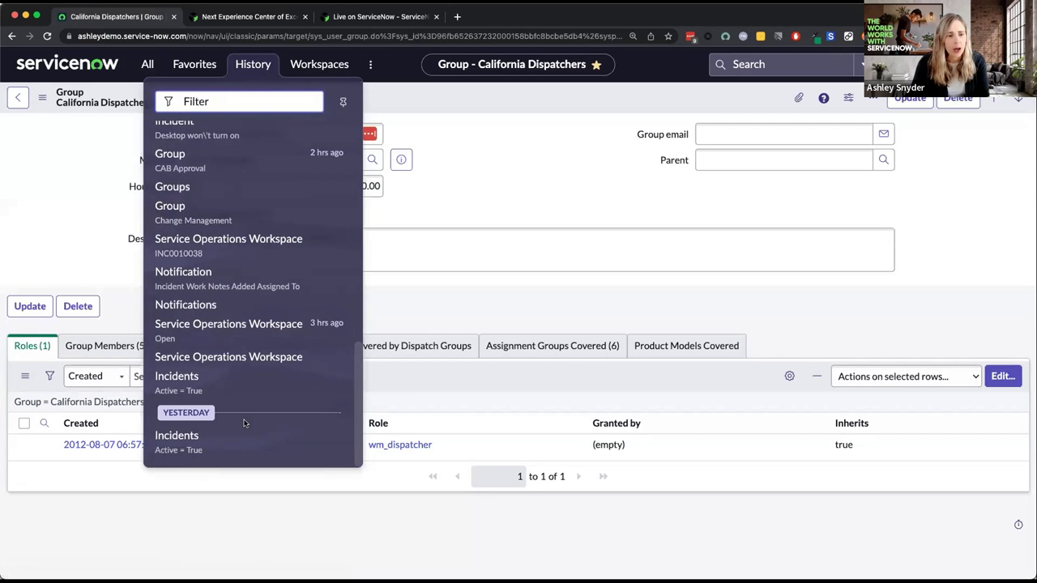
pyautogui.scroll(10, 243, 418)
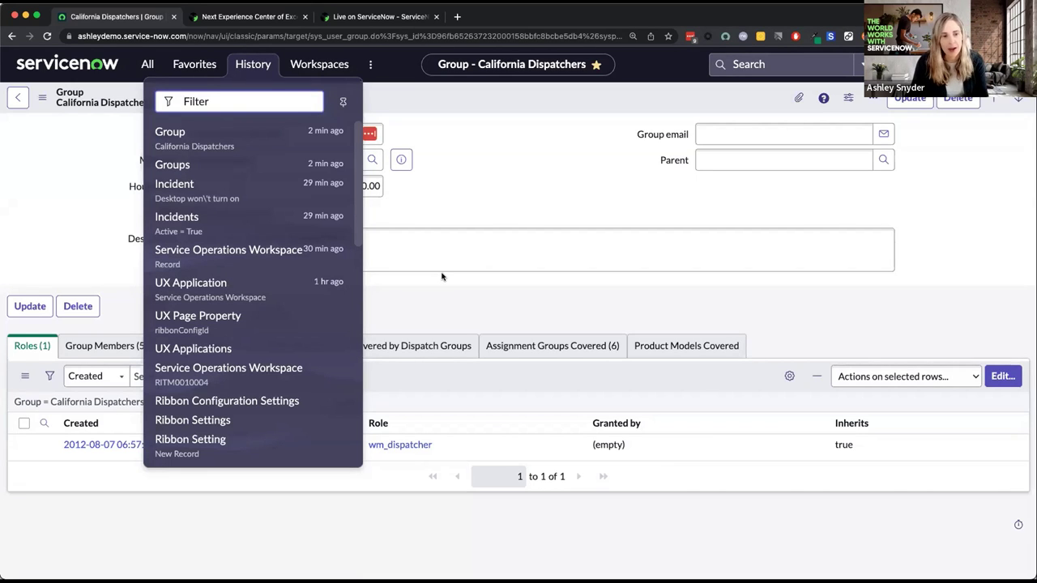
pyautogui.click(498, 162)
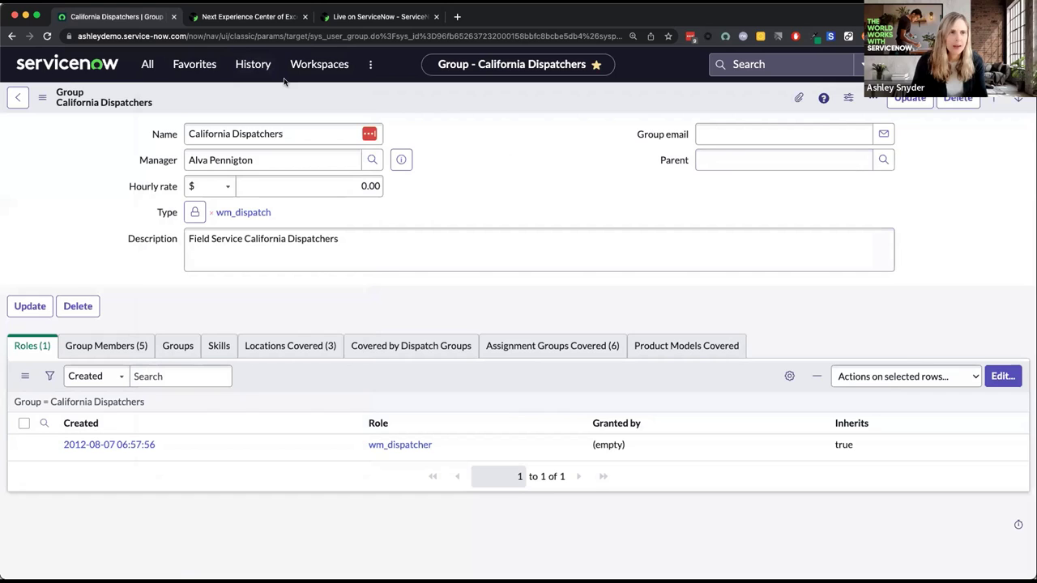
# Replace the full application list's filter with "trigger" and open Notification Triggers under Workspace Experience Administration.
pyautogui.click(148, 65)
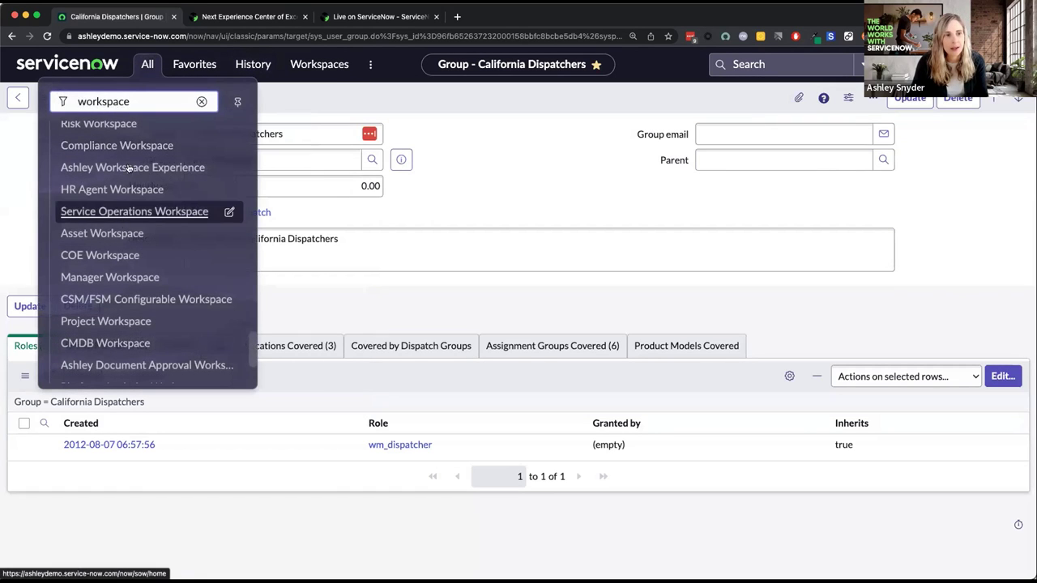
pyautogui.click(201, 102)
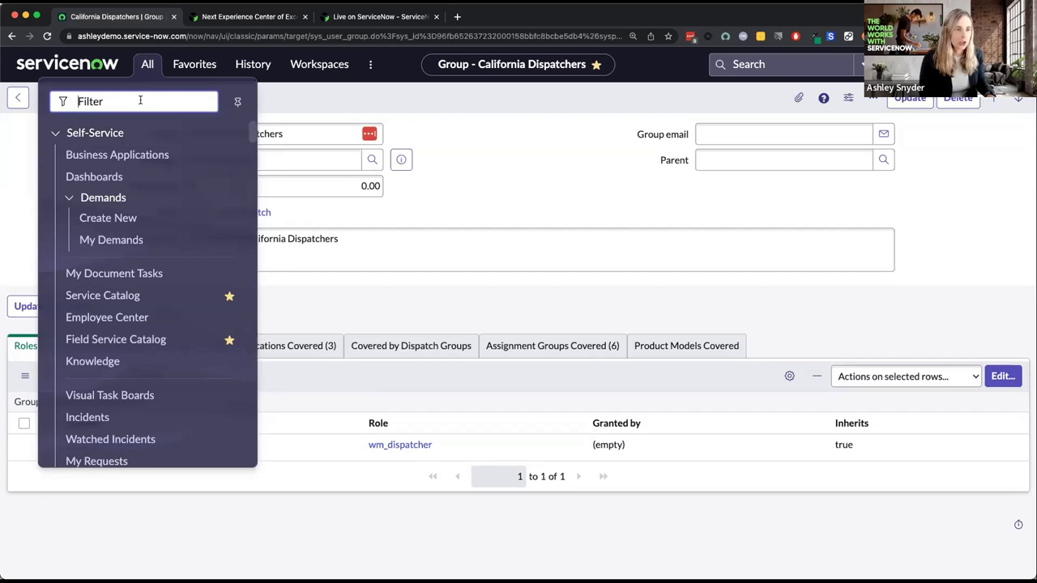
pyautogui.write('trigger')
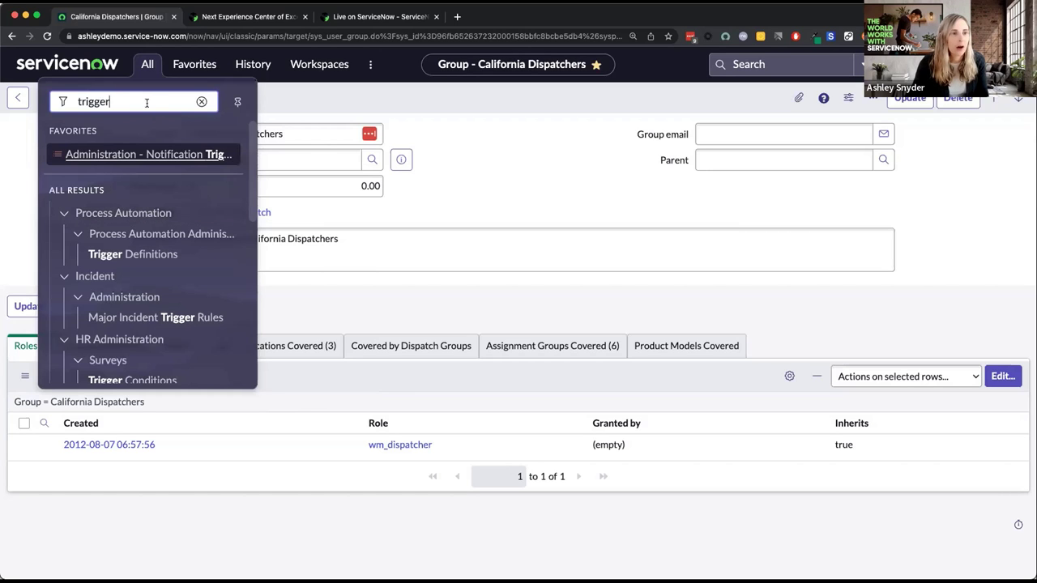
pyautogui.scroll(-5, 156, 278)
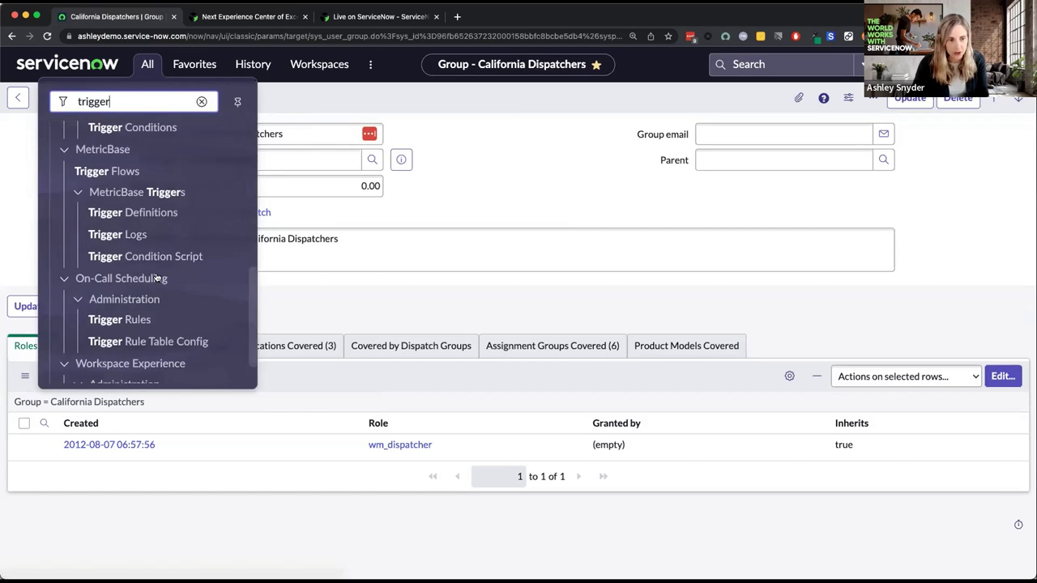
pyautogui.scroll(-1, 156, 278)
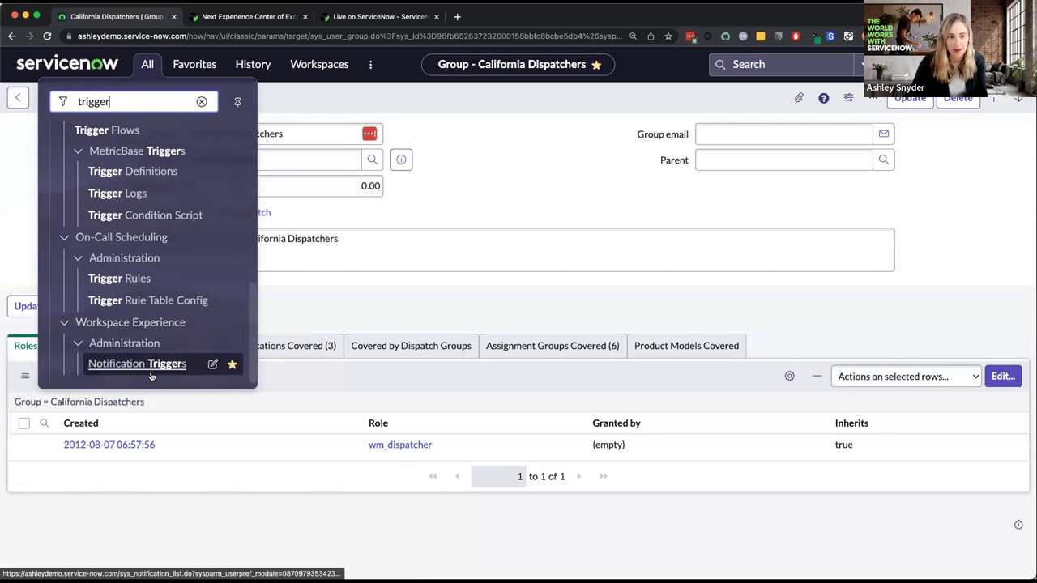
pyautogui.click(153, 365)
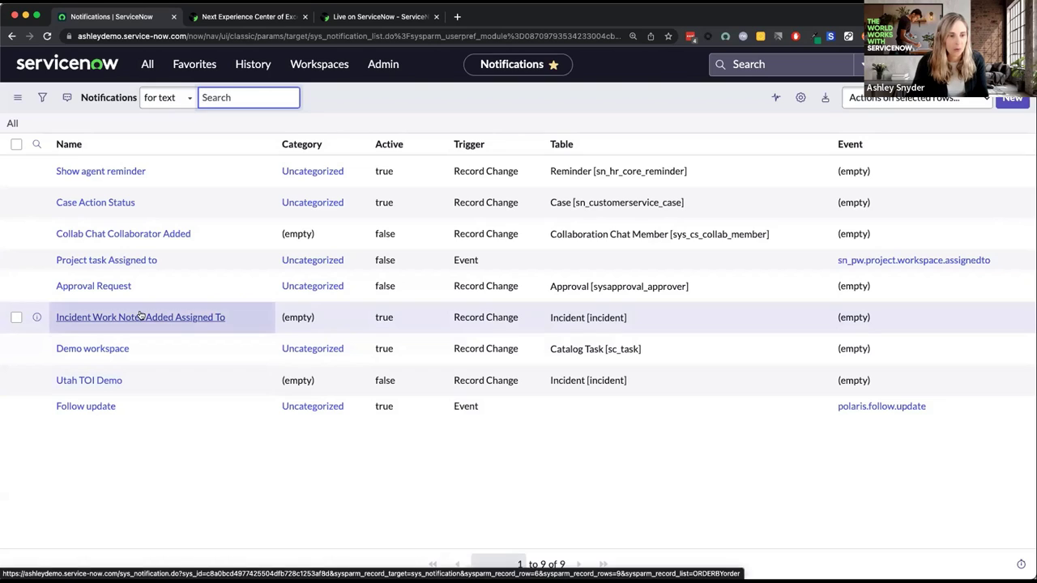
# Open the Incident Work Notes Added Assigned To notification and examine its sending conditions and recipients.
pyautogui.click(188, 318)
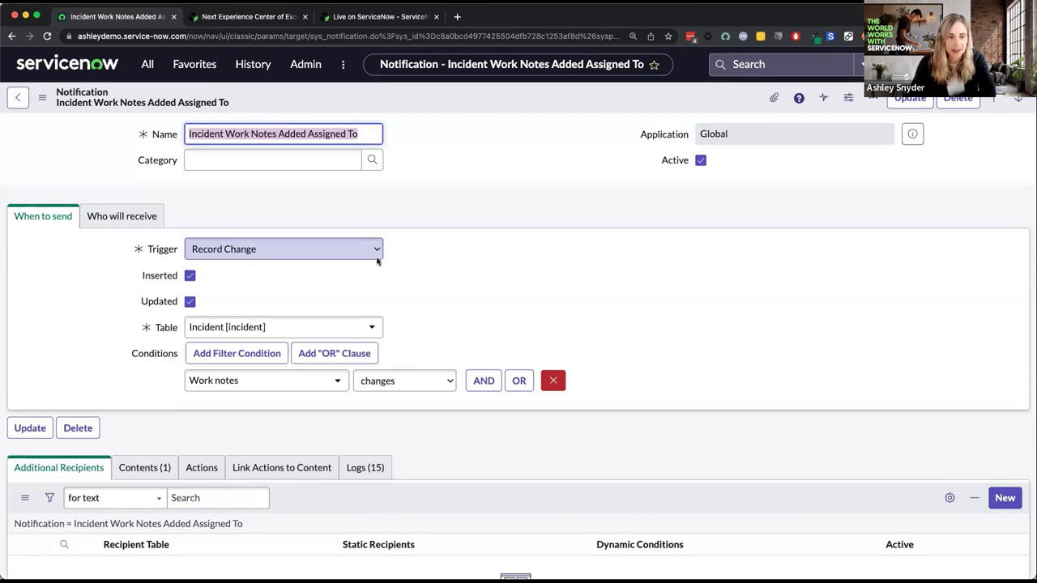
pyautogui.scroll(-1, 487, 265)
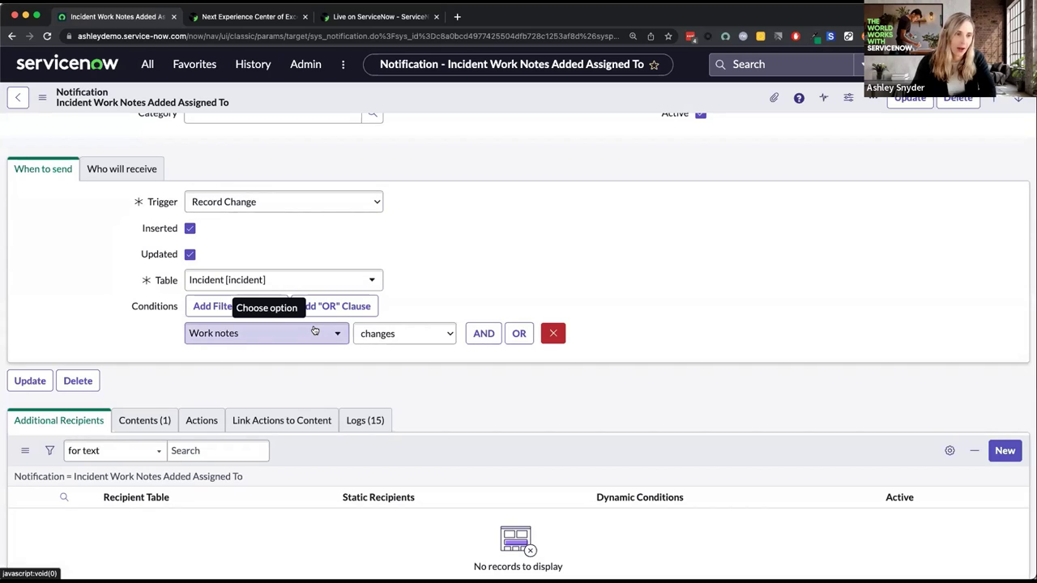
pyautogui.click(121, 169)
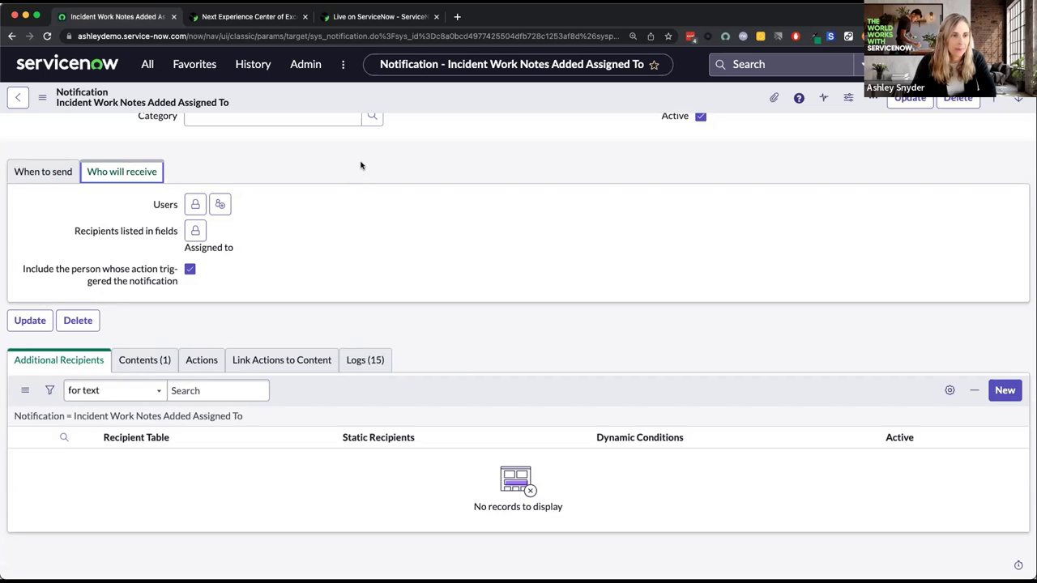
pyautogui.scroll(1, 383, 159)
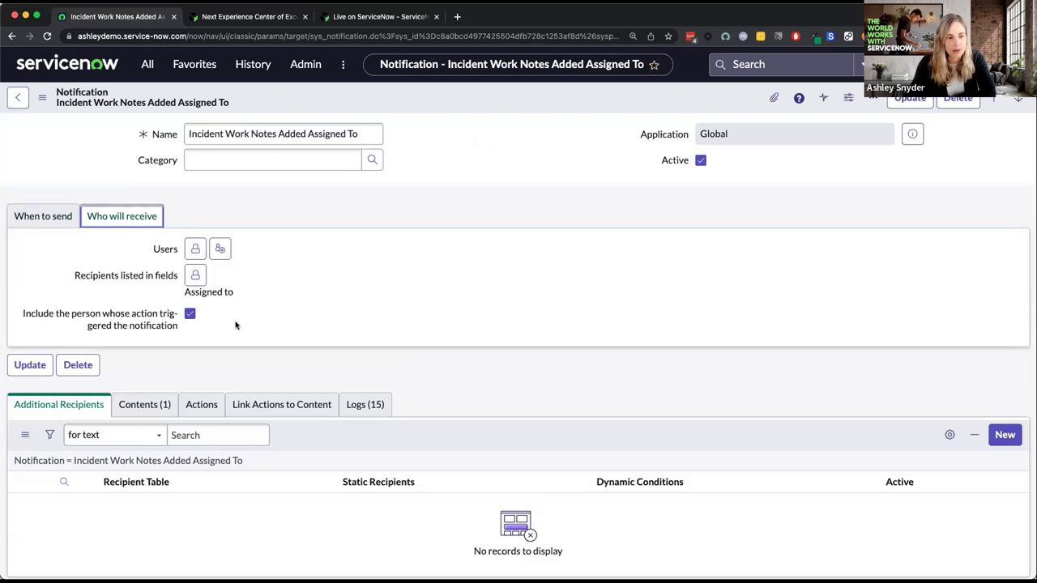
# Examine the notification's contents and the types available for new provider content, and return to the notification record.
pyautogui.click(150, 400)
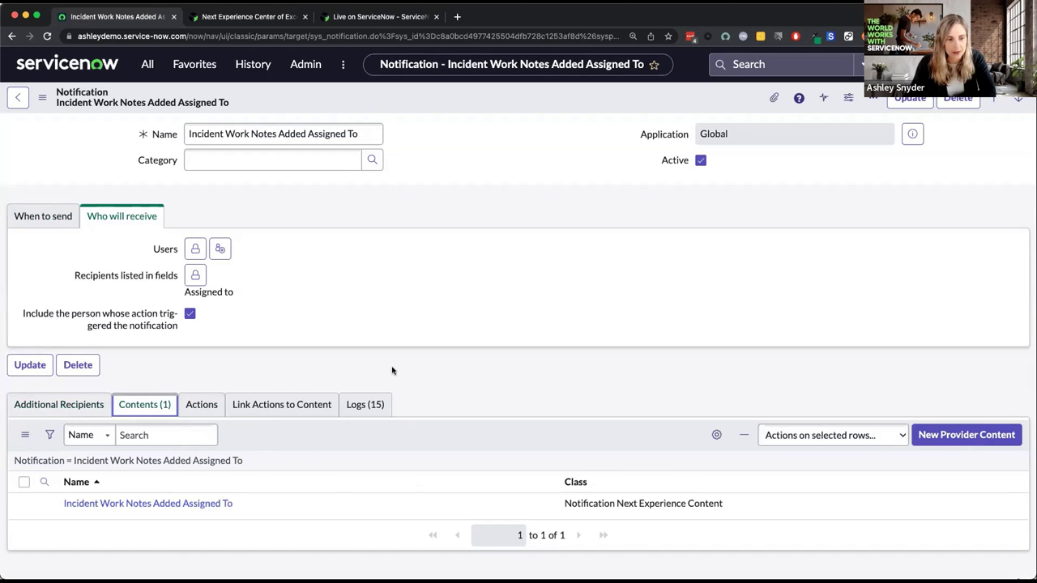
pyautogui.scroll(-1, 679, 338)
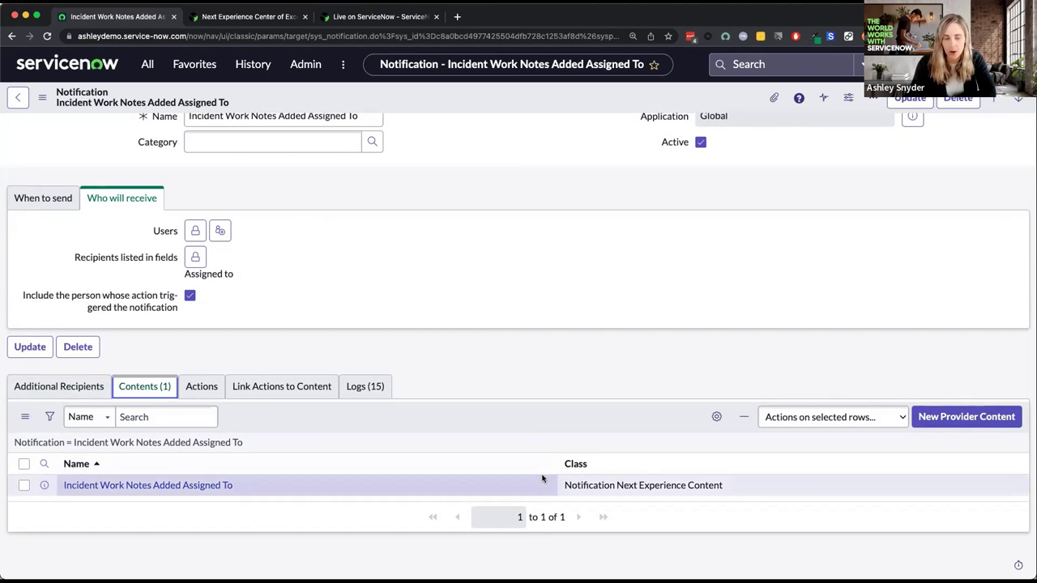
pyautogui.click(960, 418)
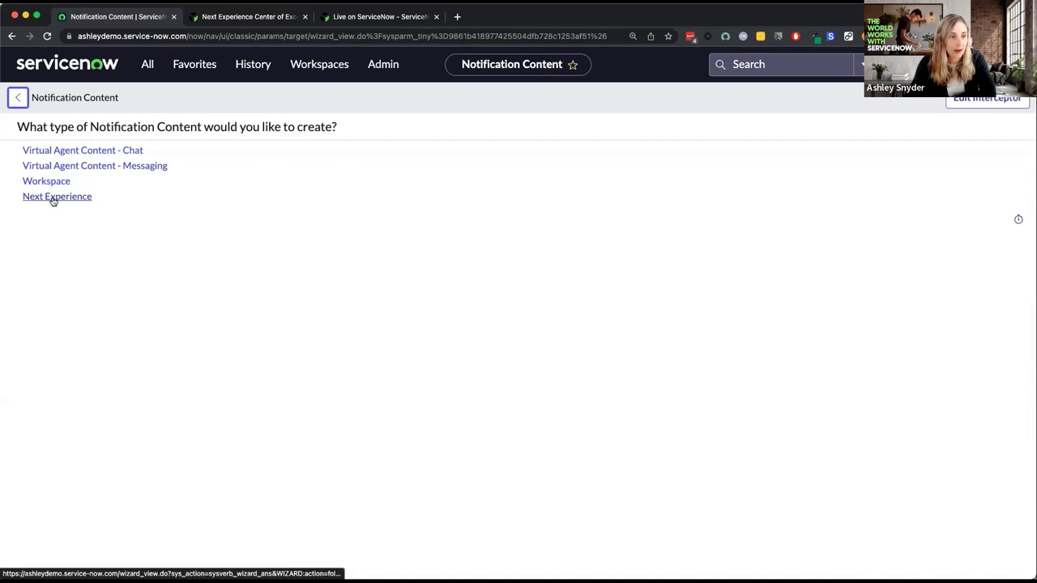
pyautogui.click(19, 98)
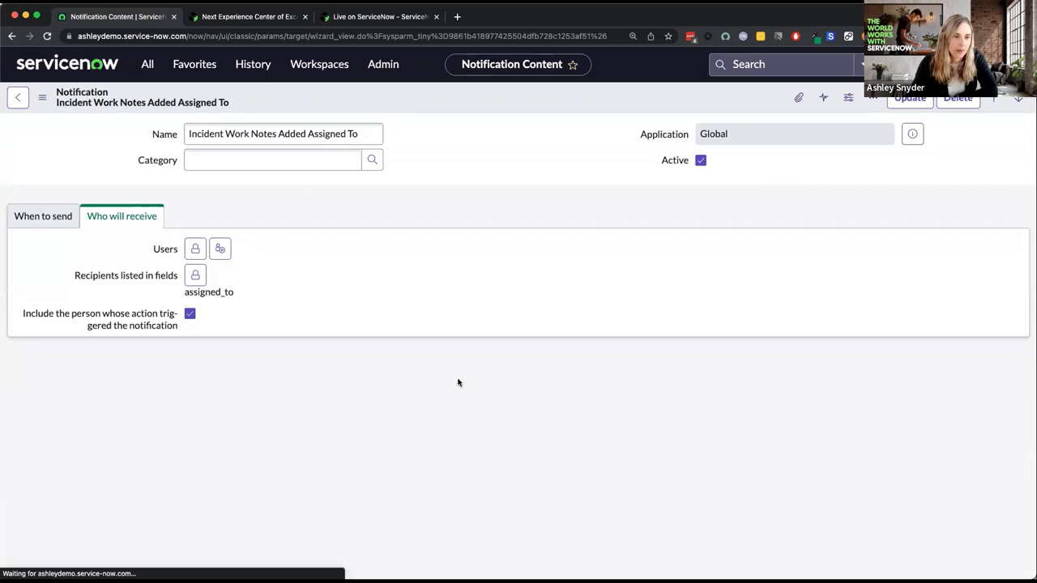
# Open the notification's existing Next Experience content record to examine its message heading and message.
pyautogui.scroll(-2, 458, 378)
pyautogui.scroll(-2, 142, 447)
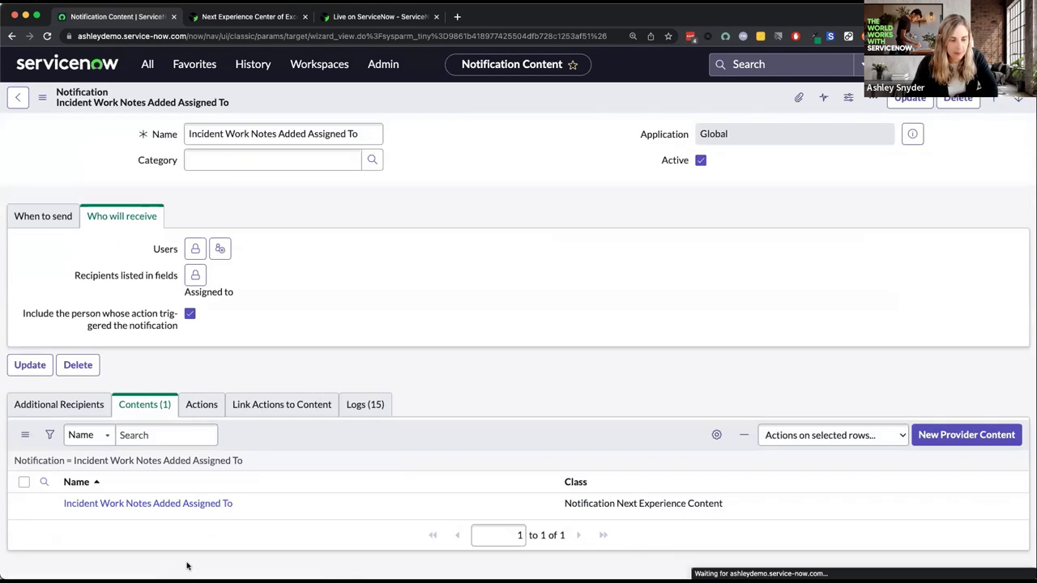
pyautogui.click(180, 504)
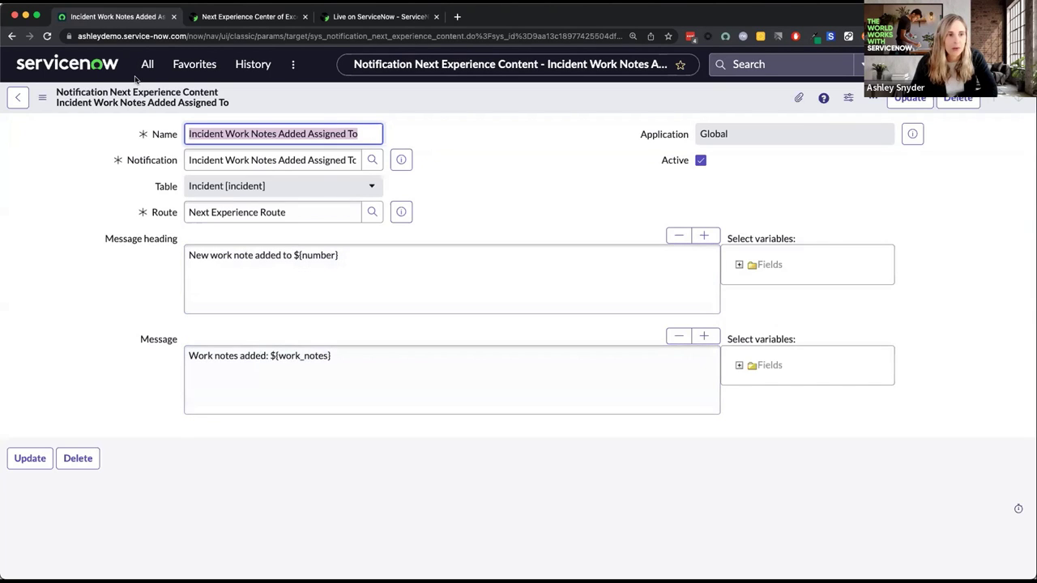
# Open Service Operations Workspace from the list of available workspaces.
pyautogui.click(252, 67)
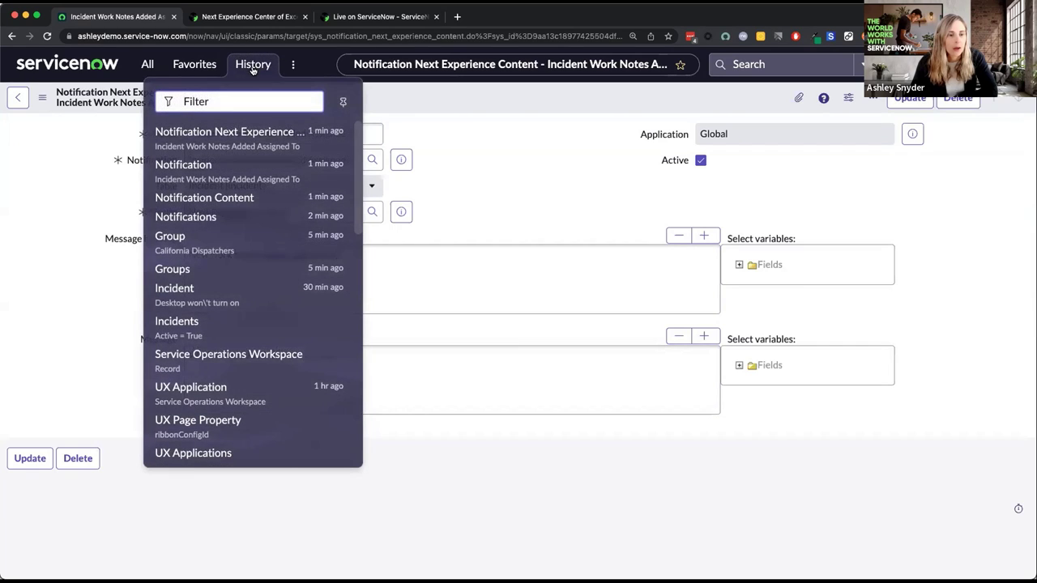
pyautogui.click(291, 65)
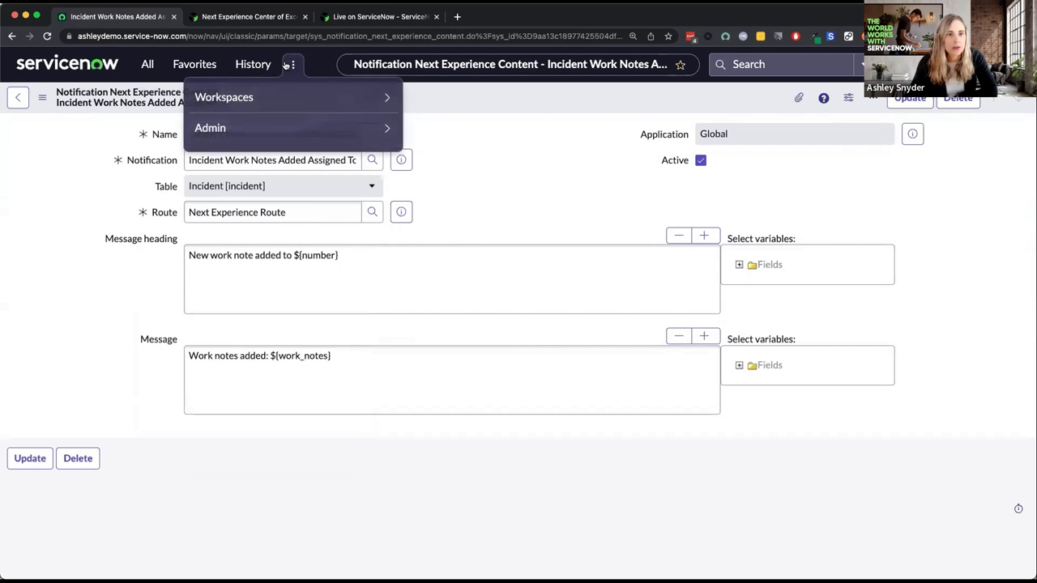
pyautogui.click(240, 97)
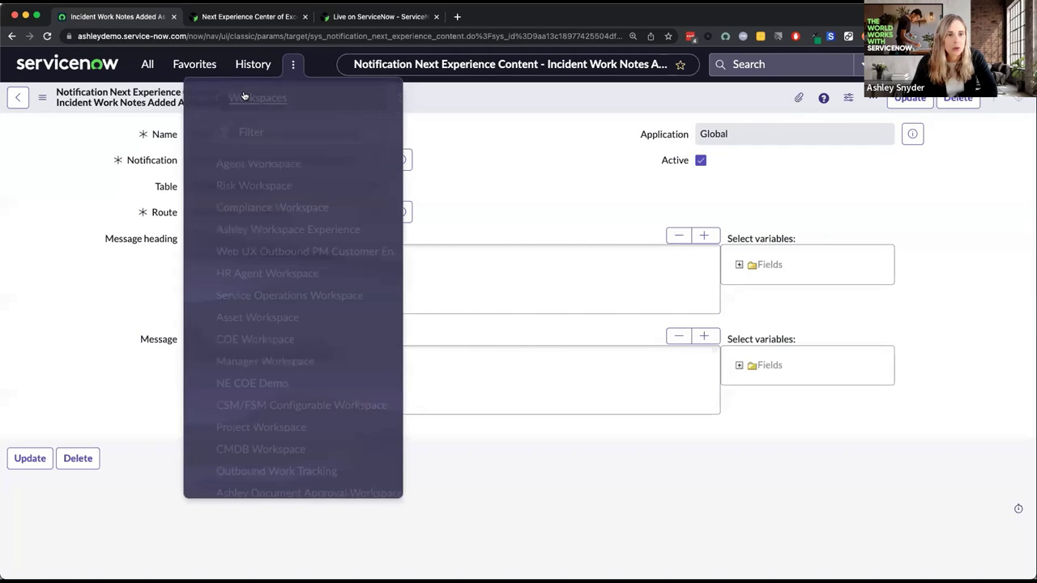
pyautogui.click(271, 295)
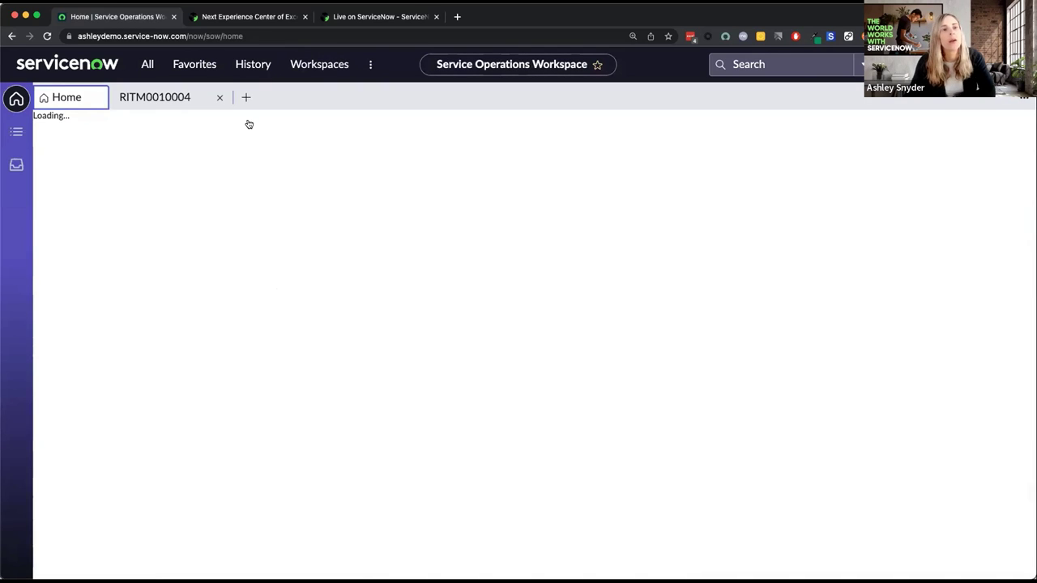
# Close the leftover requested item tab in the workspace and display the list of open incidents.
pyautogui.click(219, 98)
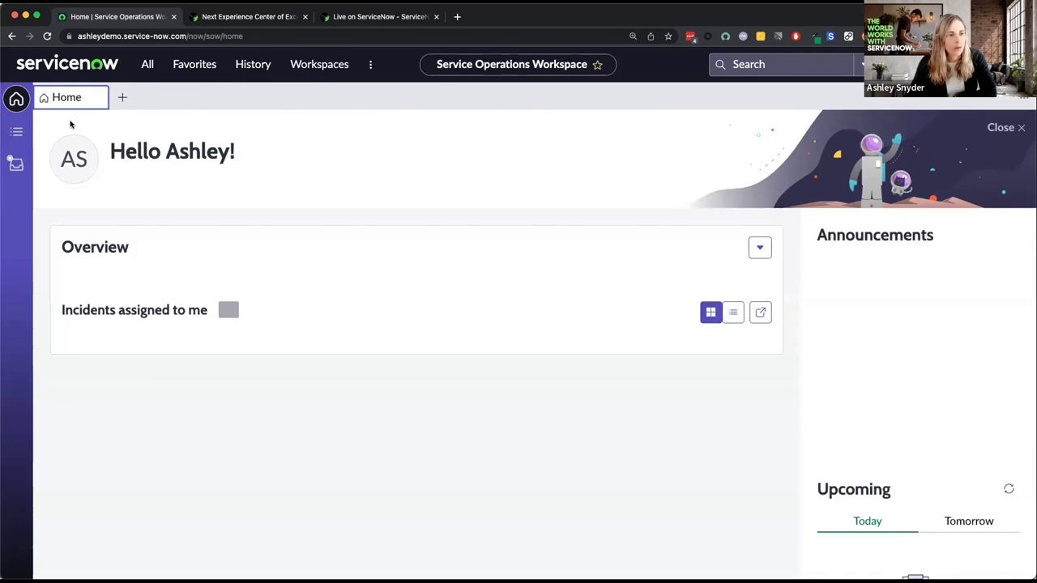
pyautogui.click(18, 131)
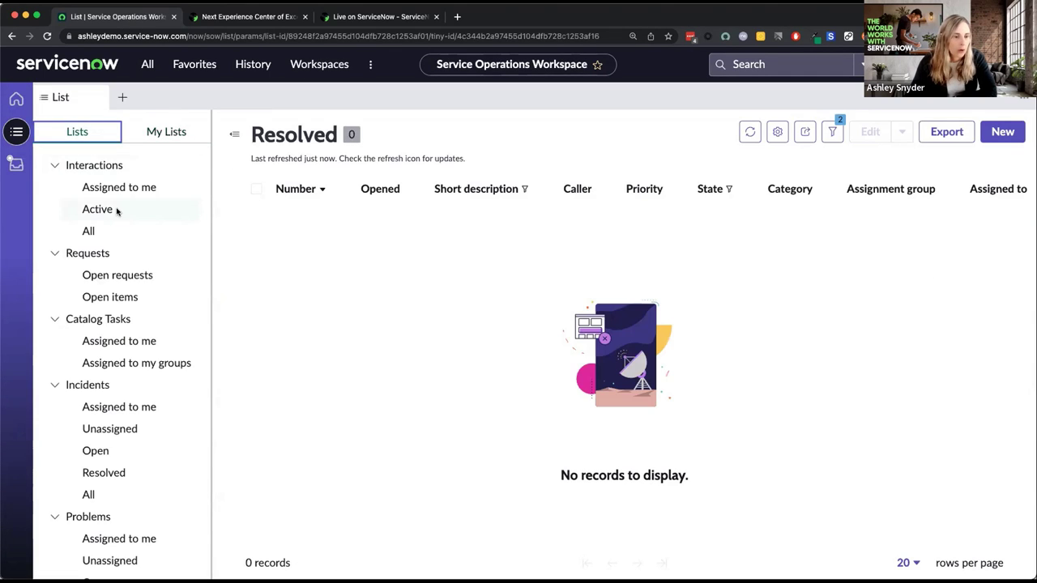
pyautogui.click(96, 448)
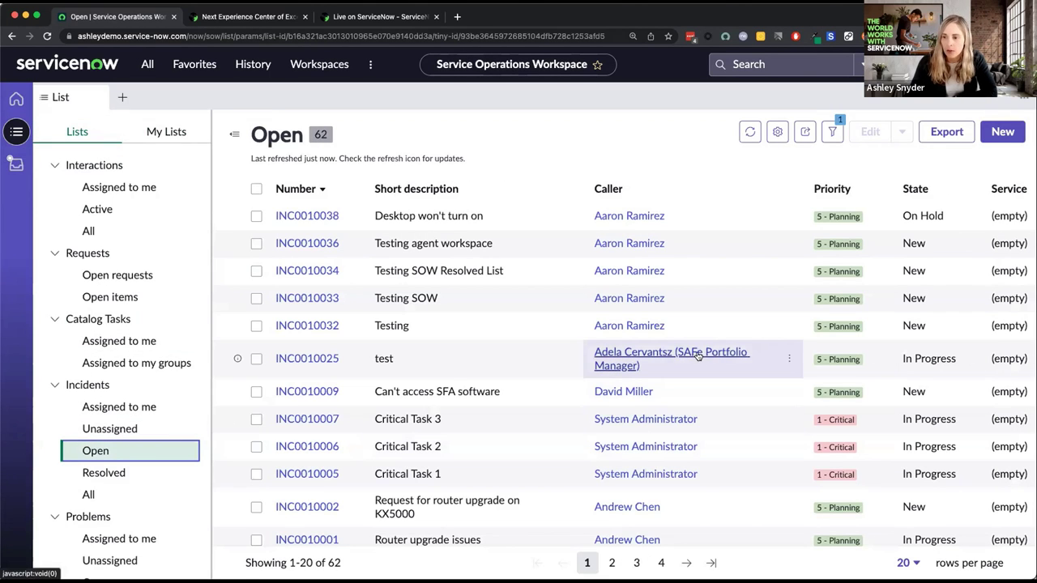
# Open the "Email server is down." incident from the open incidents list and show its details.
pyautogui.hscroll(5, 699, 357)
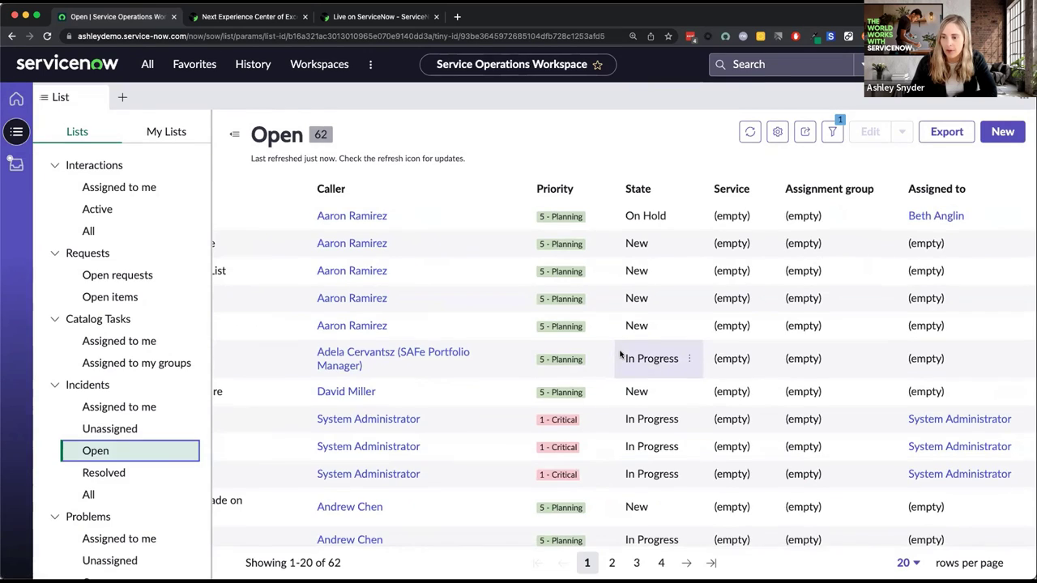
pyautogui.scroll(-5, 621, 354)
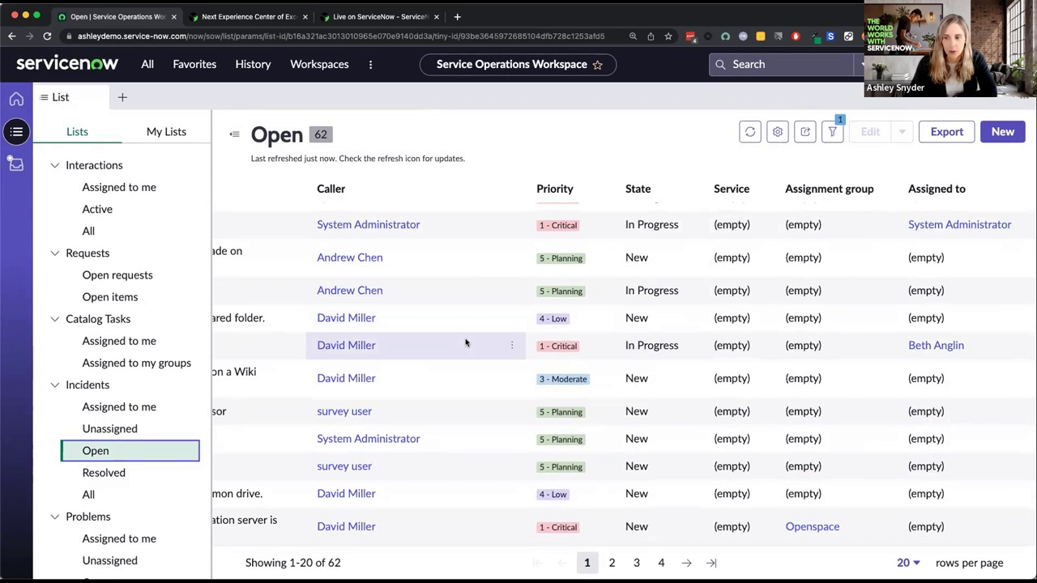
pyautogui.hscroll(-5, 466, 343)
pyautogui.click(316, 345)
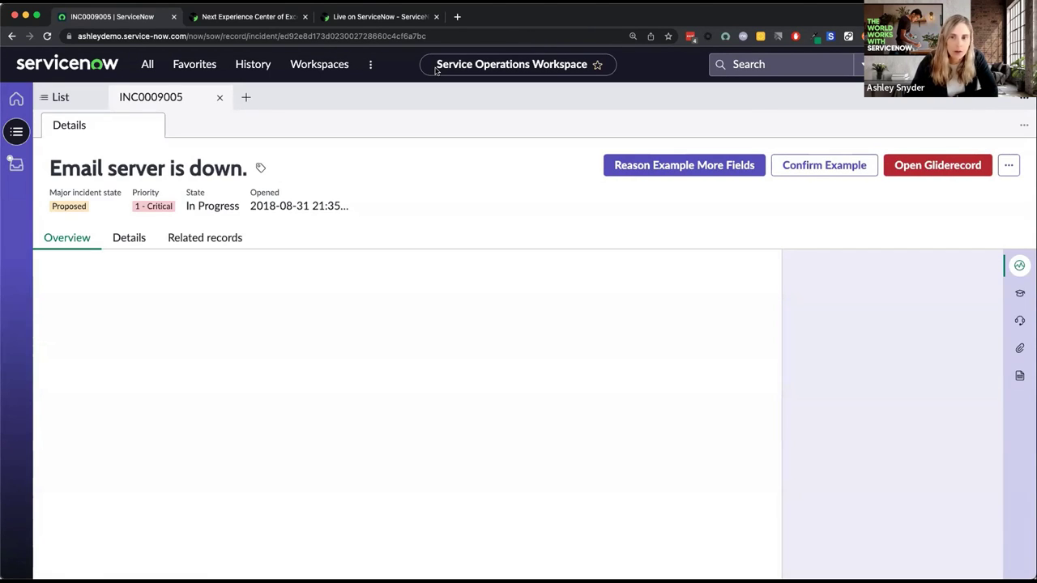
pyautogui.click(128, 238)
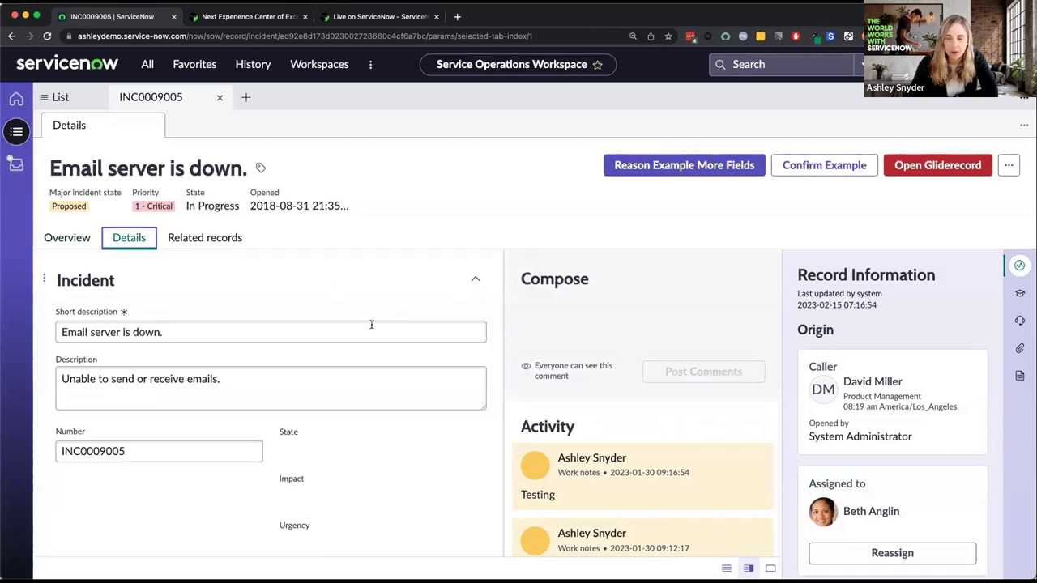
# Post the private work note "Attempted to contact caller" on the incident.
pyautogui.click(693, 305)
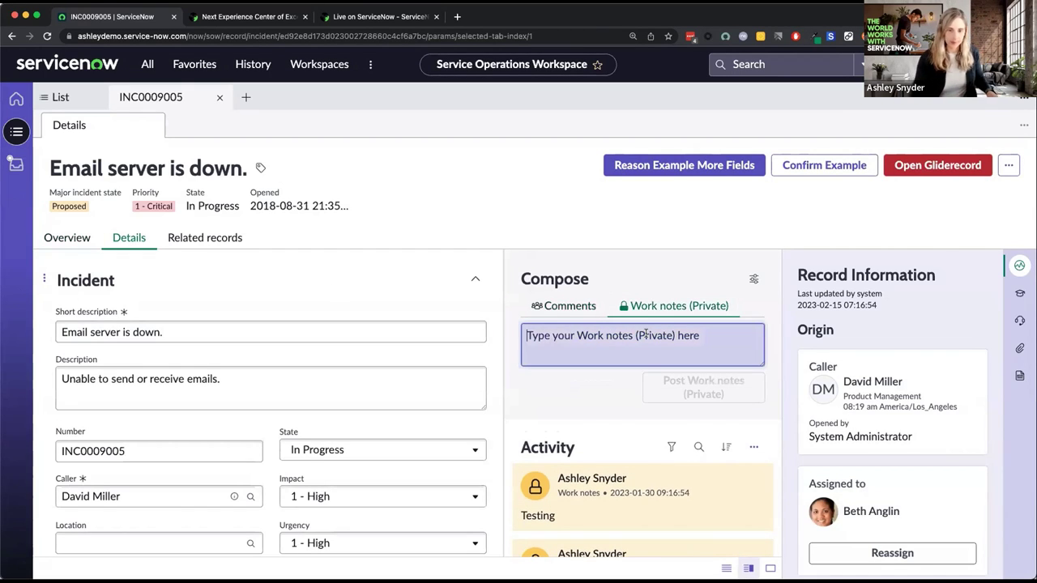
pyautogui.write('Attempted to')
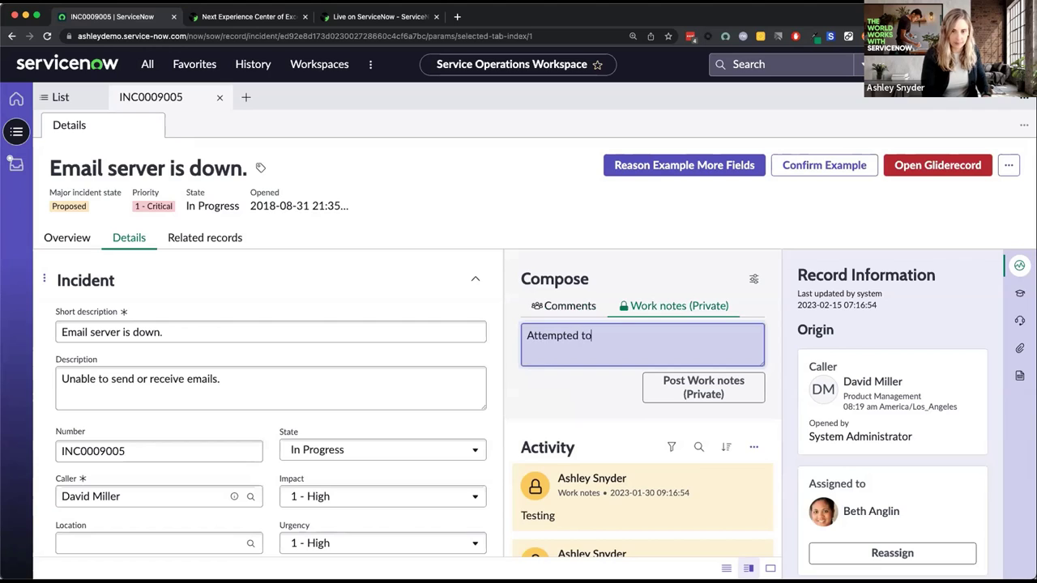
pyautogui.write(' contact csl')
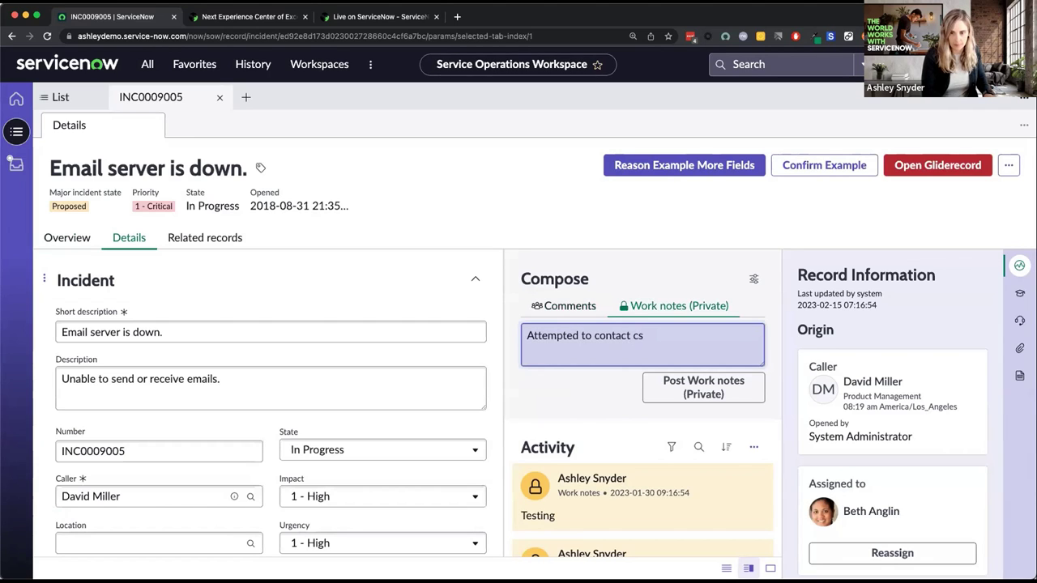
pyautogui.press('BackSpace')
pyautogui.write('aller')
pyautogui.click(699, 389)
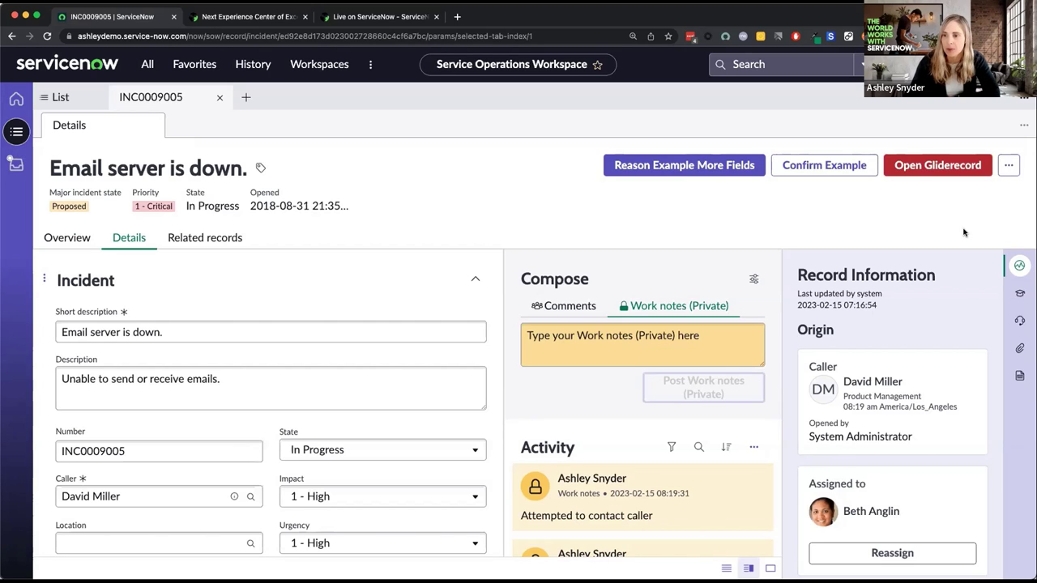
# Impersonate the user to whom the incident is assigned.
pyautogui.click(1017, 64)
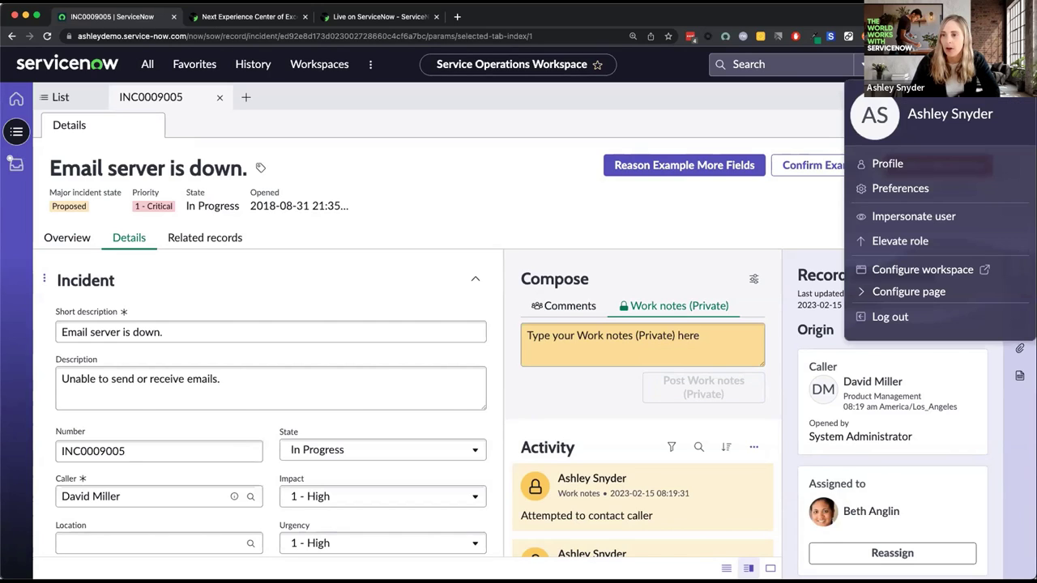
pyautogui.click(936, 216)
pyautogui.scroll(-4, 491, 271)
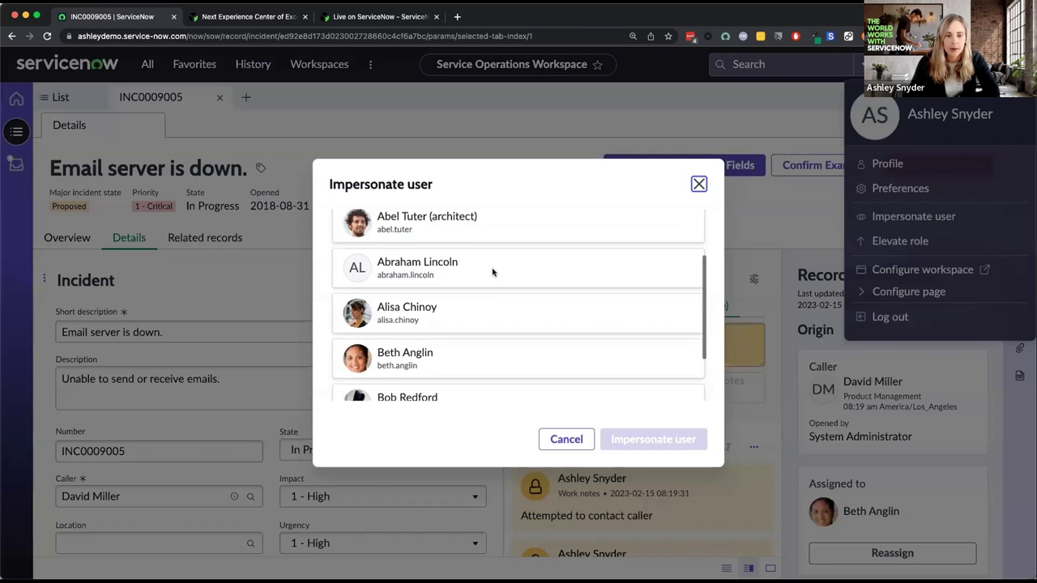
pyautogui.click(468, 304)
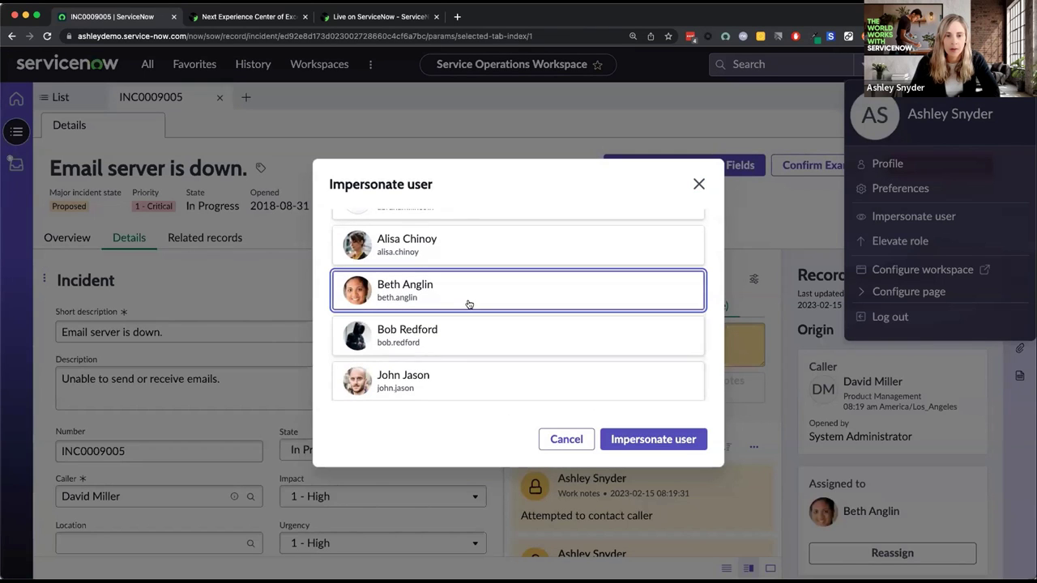
pyautogui.click(675, 444)
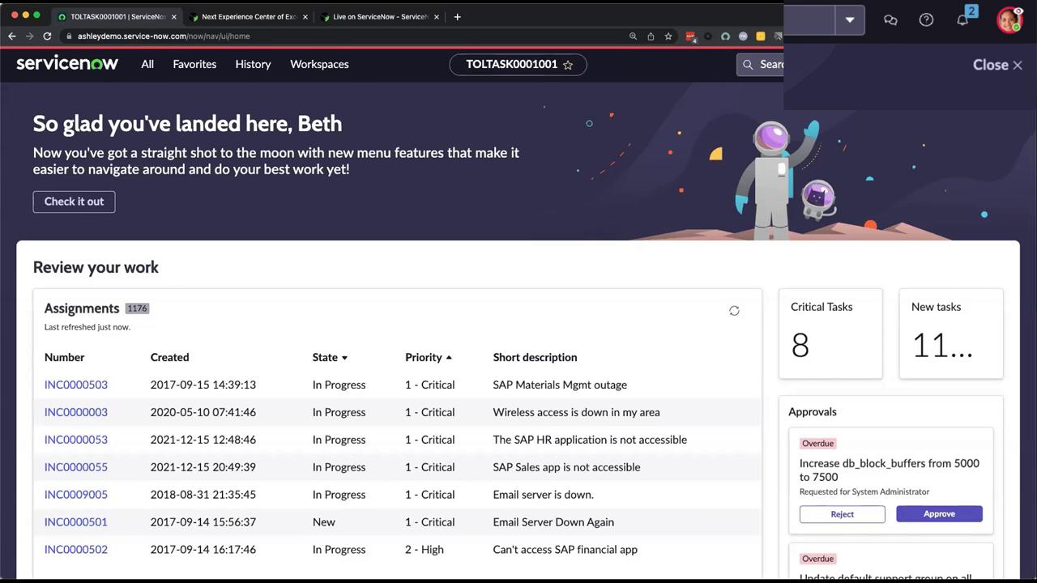
# View the impersonated user's work-note notifications, and open Service Operations Workspace with the leftover incident tab closed.
pyautogui.click(962, 64)
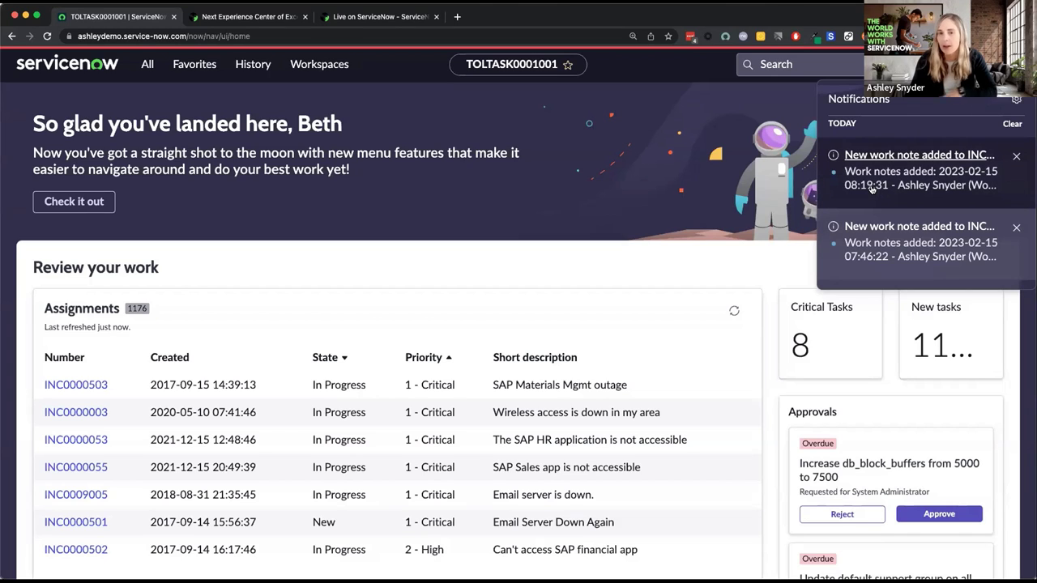
pyautogui.click(319, 64)
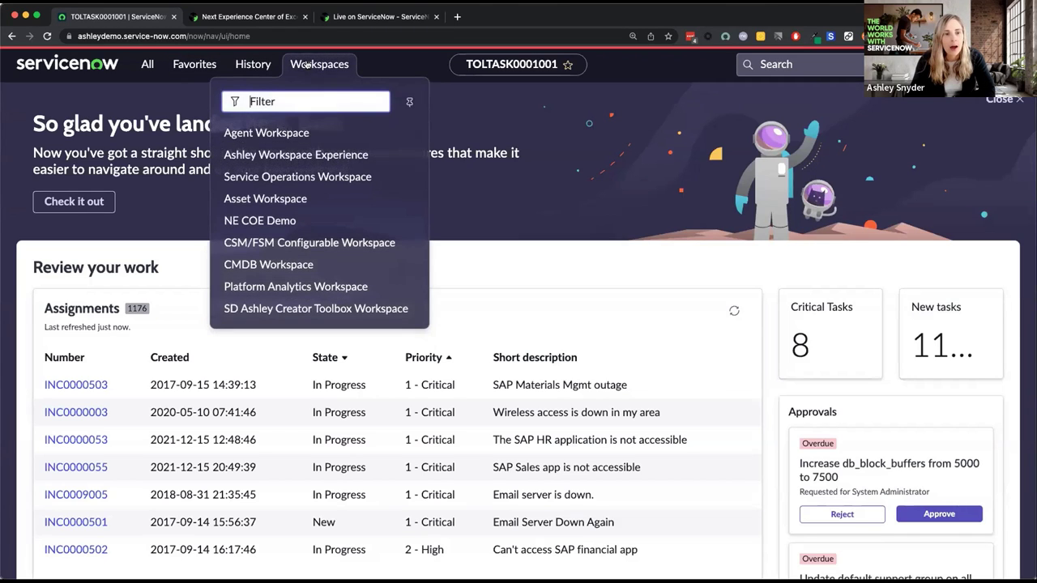
pyautogui.click(322, 176)
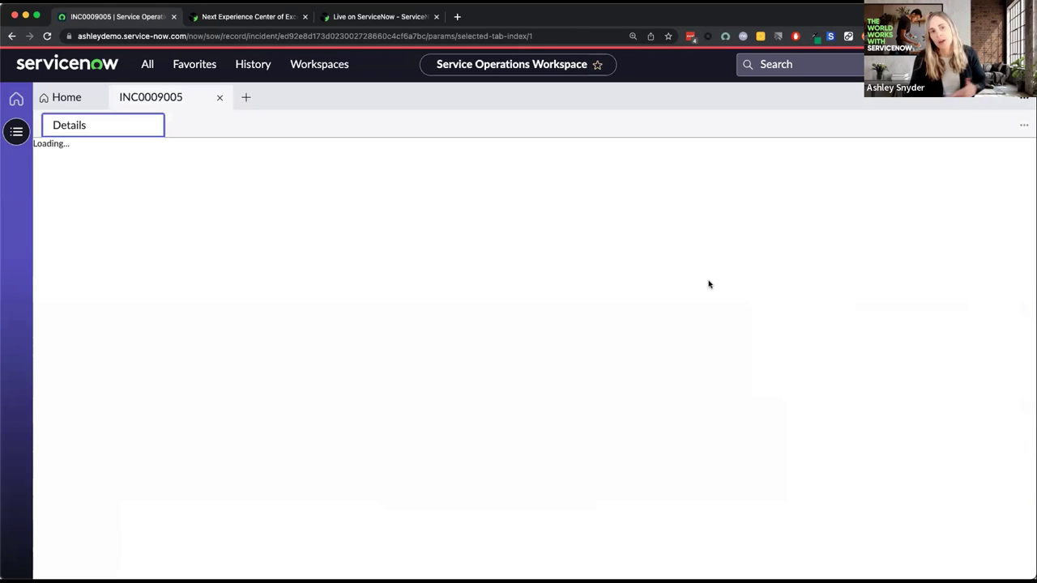
pyautogui.click(220, 97)
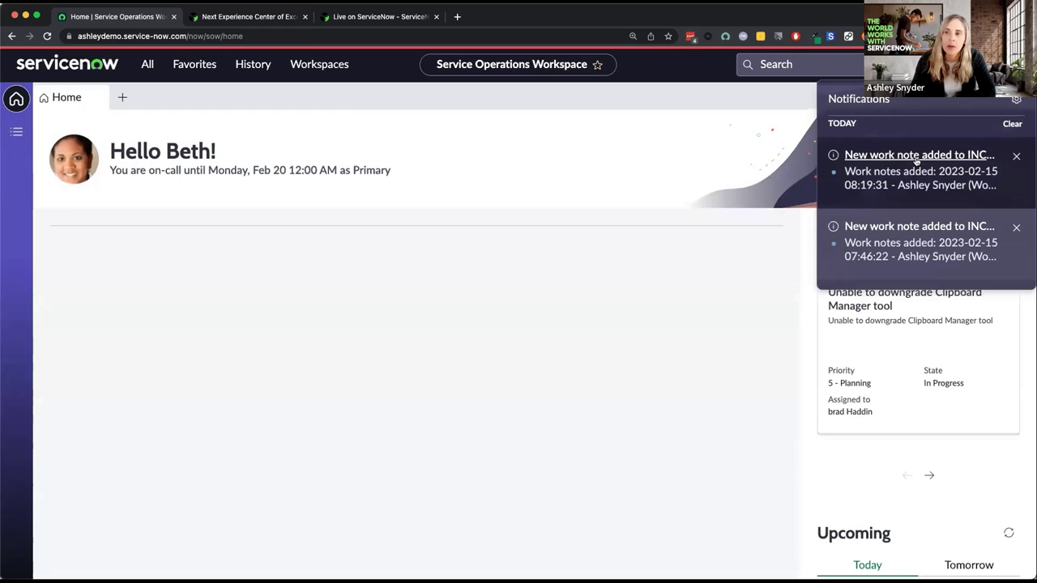
# Open the incident from the newest work-note notification and dismiss the workspace welcome dialog.
pyautogui.click(917, 156)
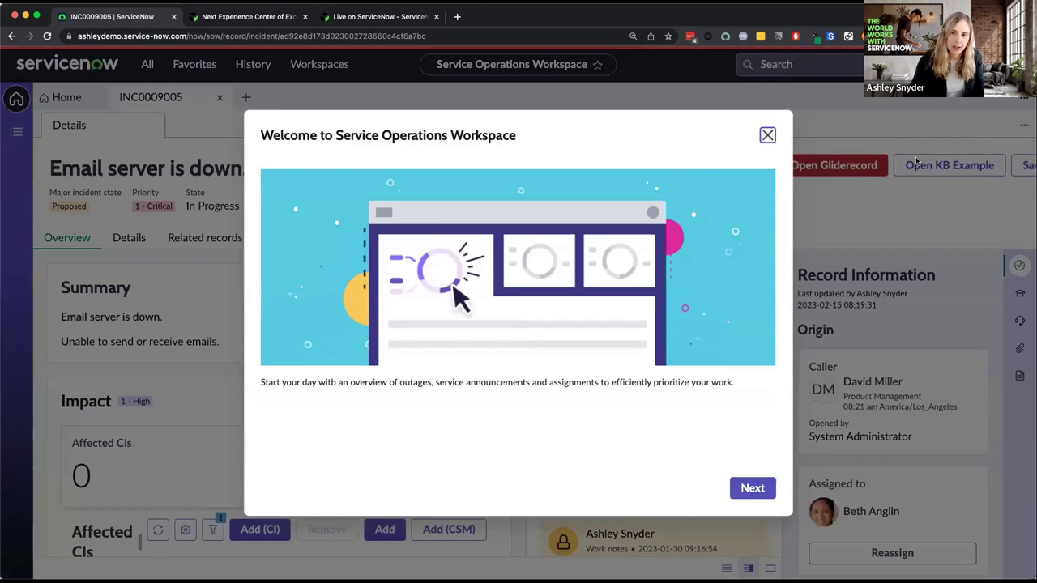
pyautogui.click(767, 135)
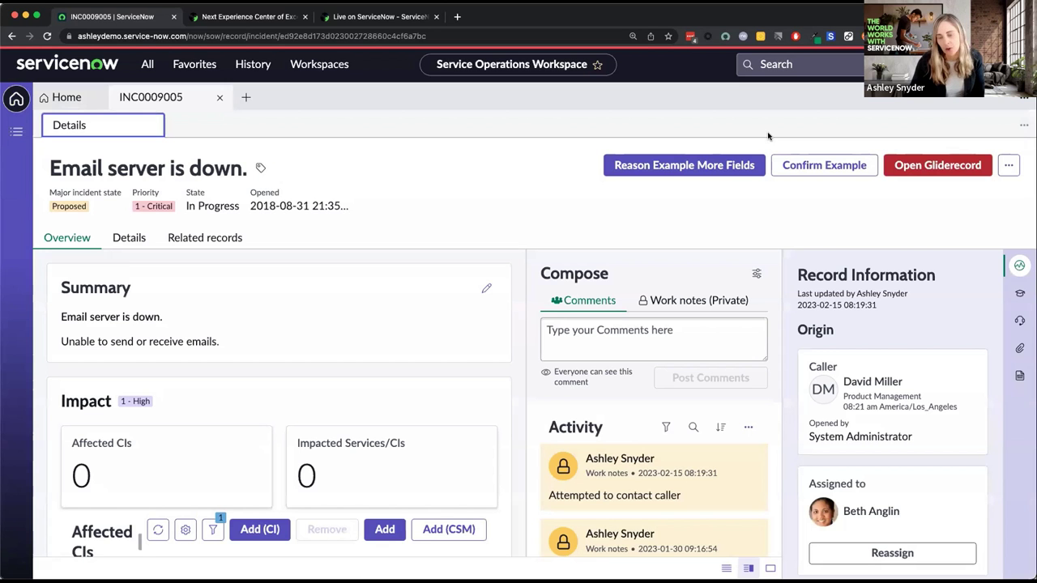
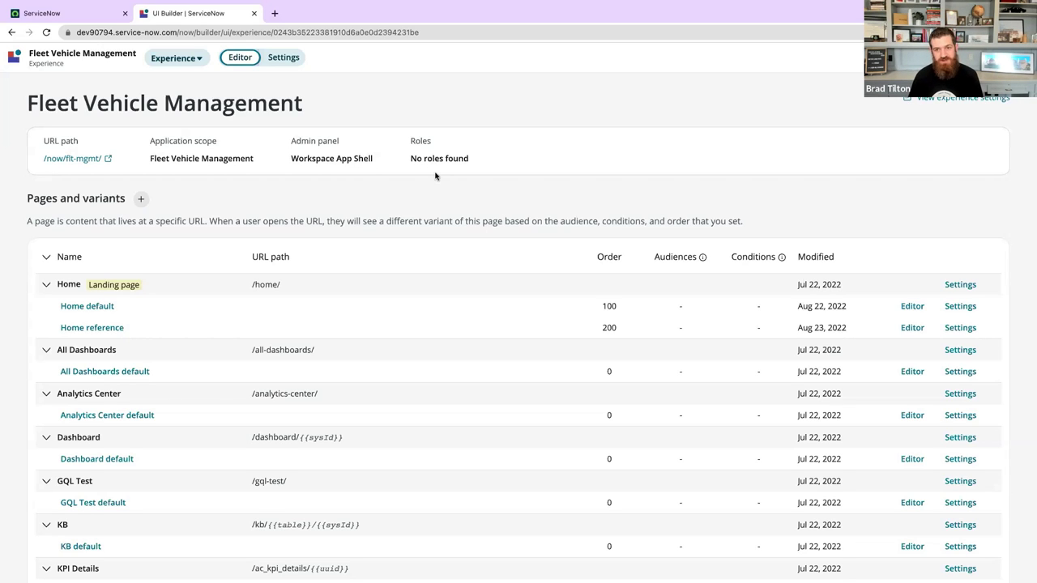
# Examine the pages, variants and URL paths of the Fleet Vehicle Management experience in UI Builder, including the list of editable items.
pyautogui.scroll(-1, 522, 193)
pyautogui.scroll(-2, 521, 193)
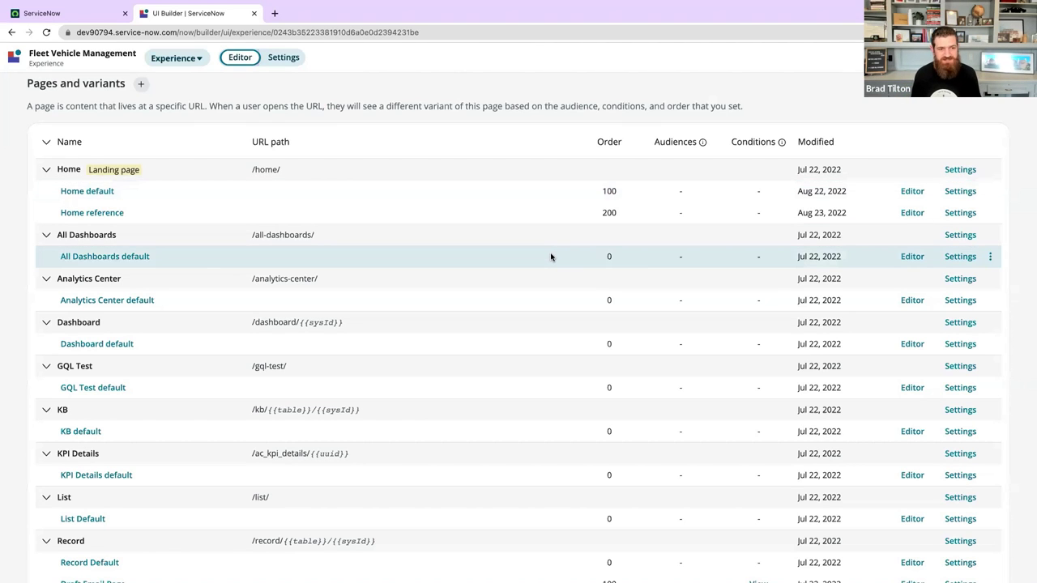
pyautogui.scroll(-3, 551, 256)
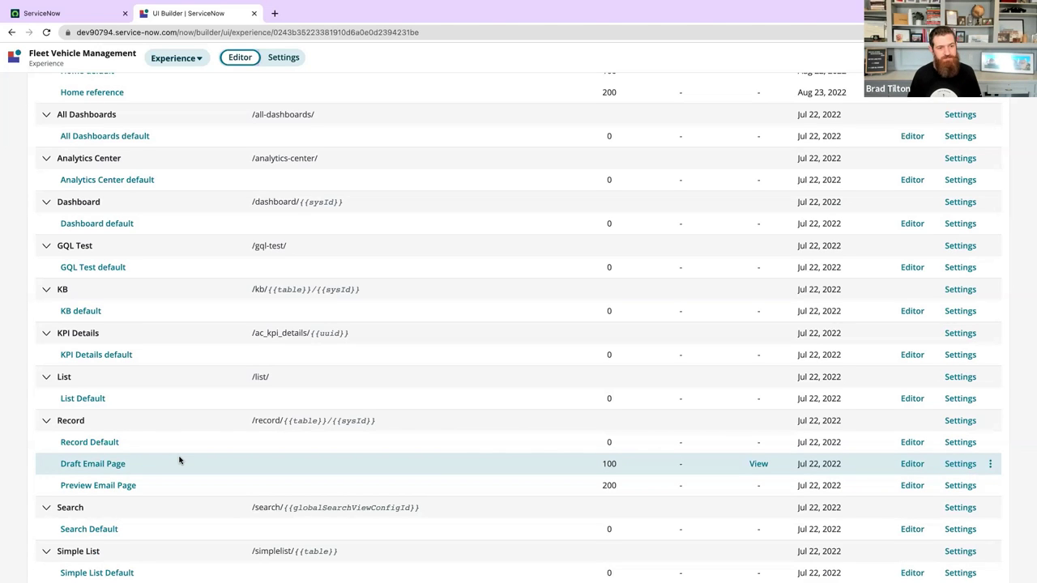
pyautogui.scroll(-3, 179, 460)
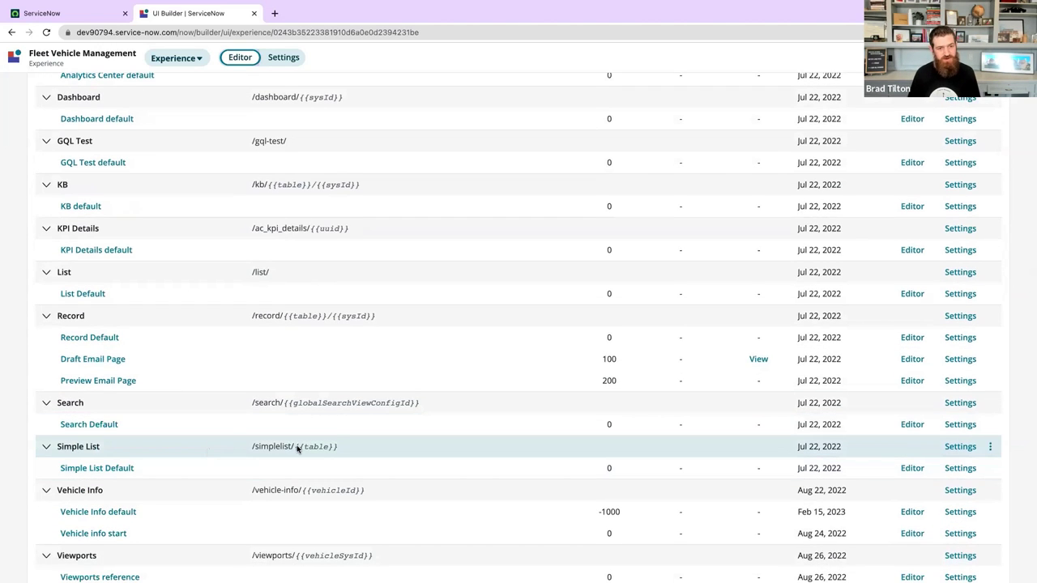
pyautogui.scroll(5, 297, 450)
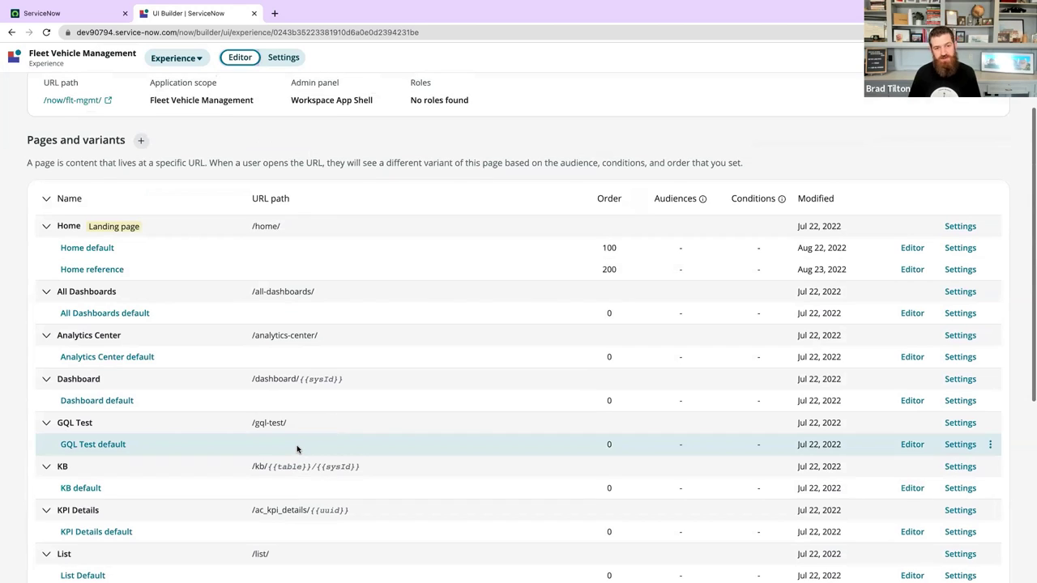
pyautogui.scroll(2, 295, 450)
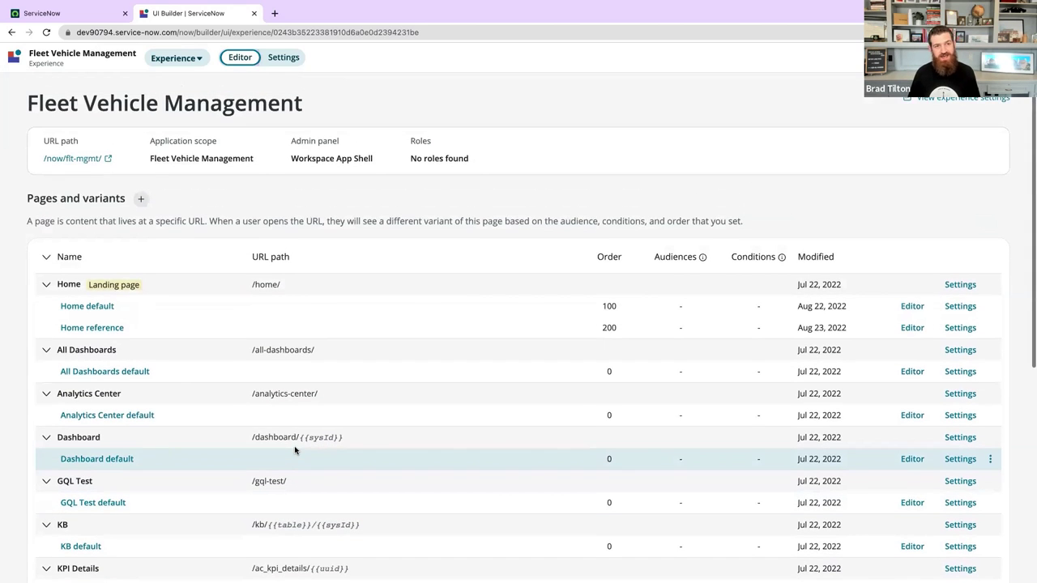
pyautogui.click(176, 58)
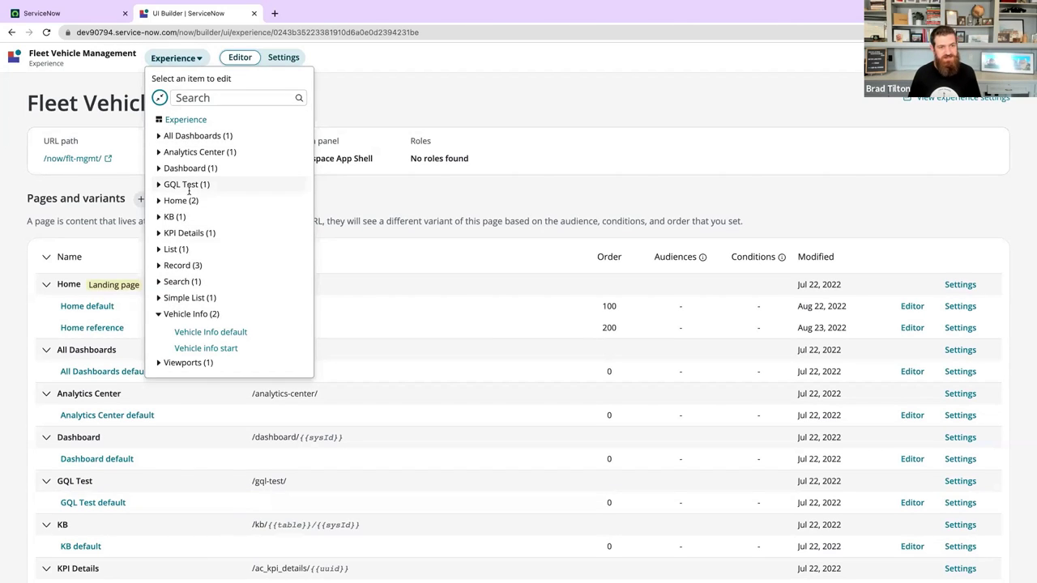
pyautogui.click(475, 215)
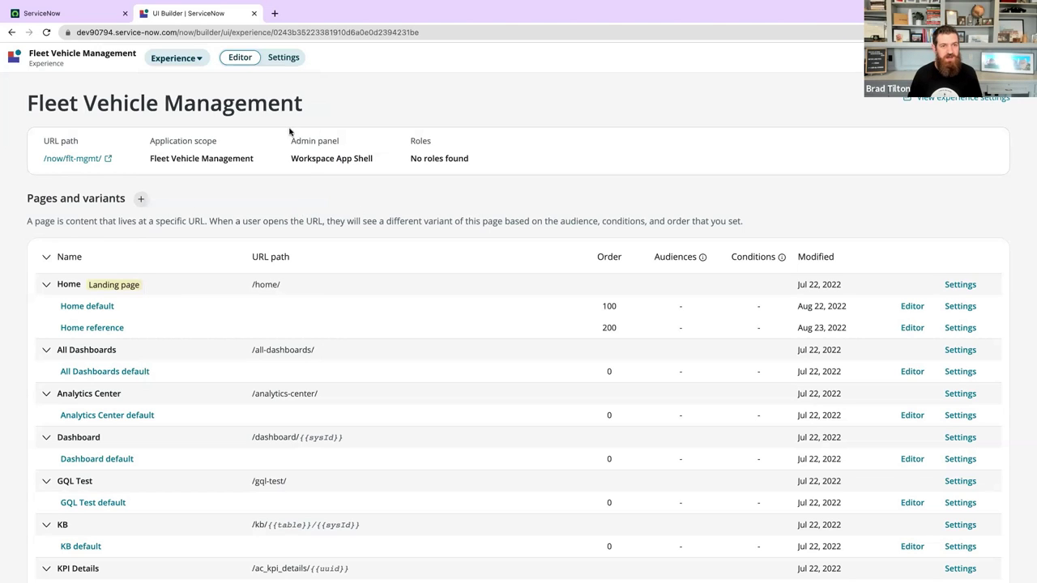
pyautogui.scroll(-5, 324, 194)
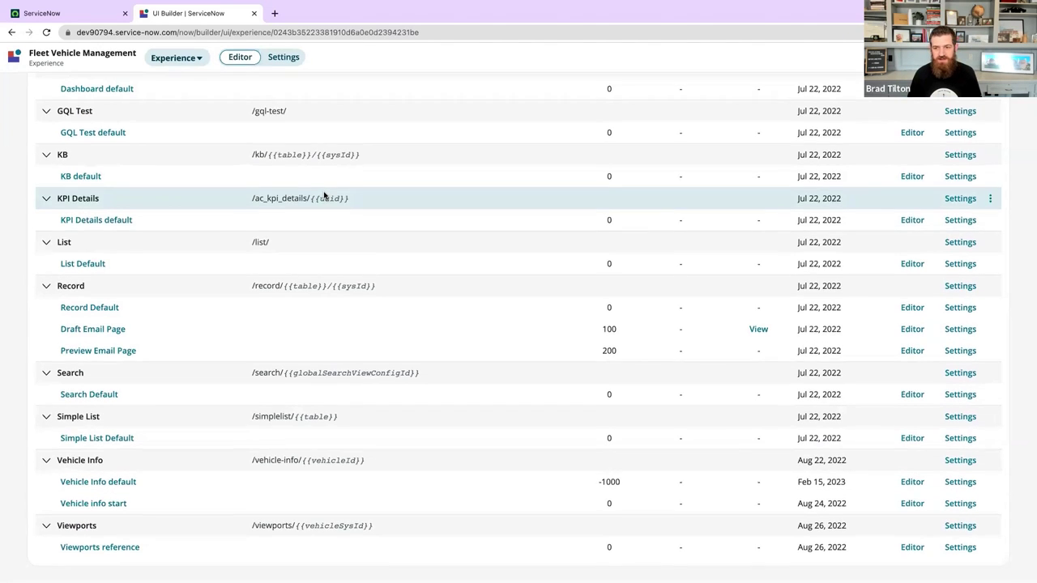
pyautogui.scroll(5, 324, 198)
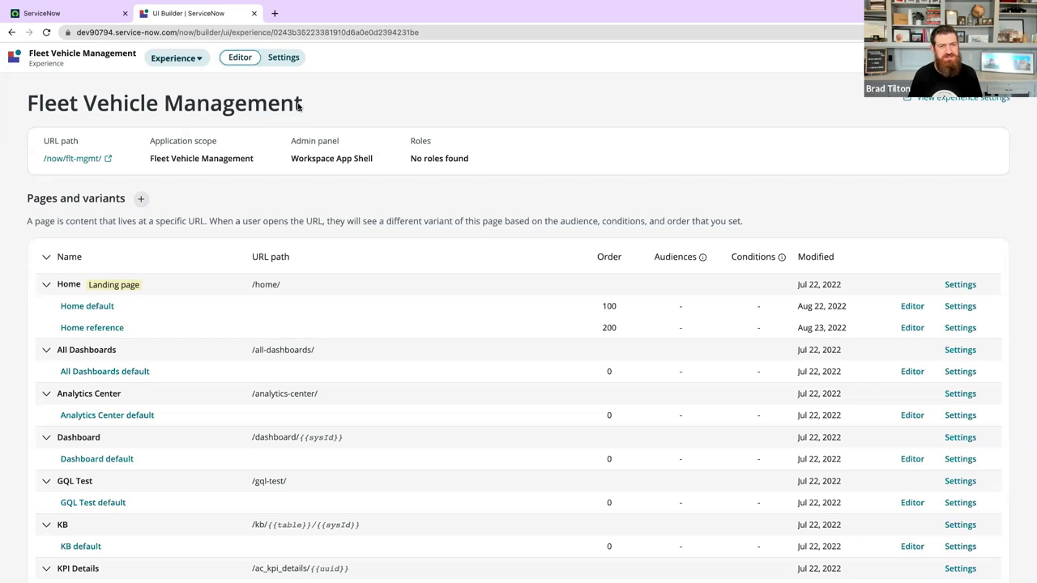
# Examine the experience settings from general and theming through side navigation, notifications and global search, and return to the experience's page overview.
pyautogui.click(284, 57)
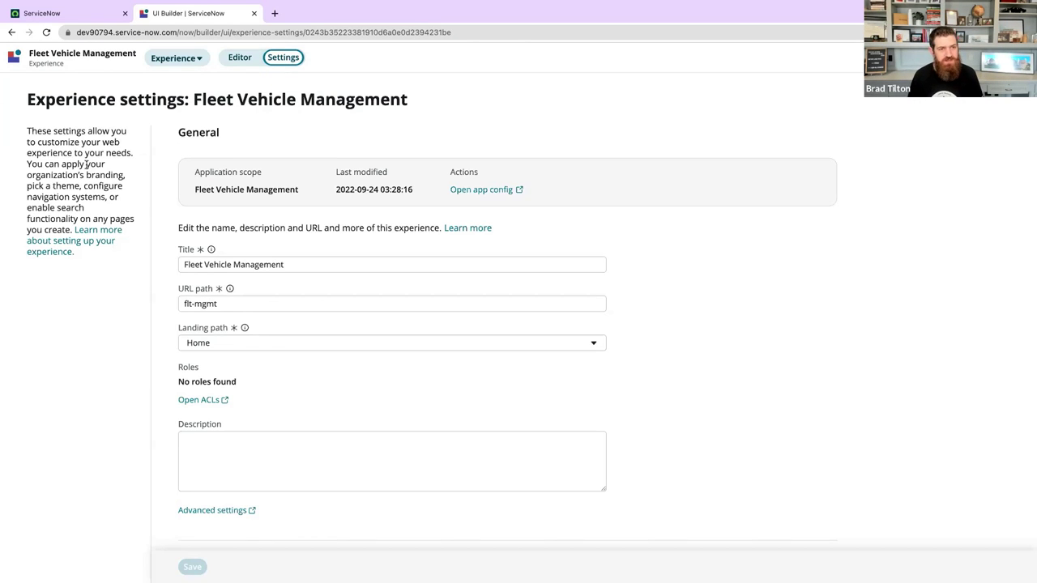
pyautogui.scroll(-1, 221, 217)
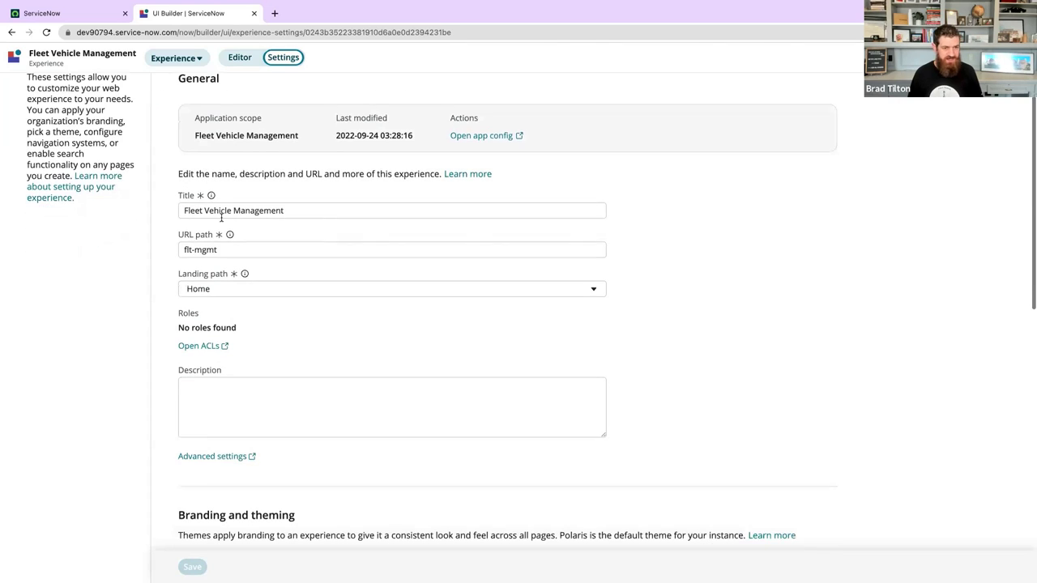
pyautogui.scroll(-5, 310, 325)
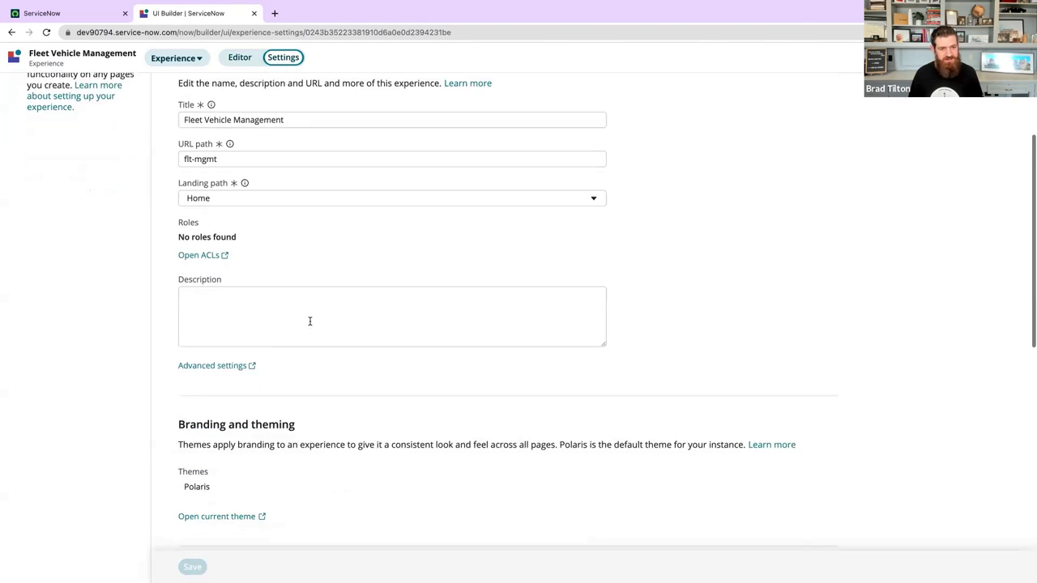
pyautogui.scroll(-5, 402, 447)
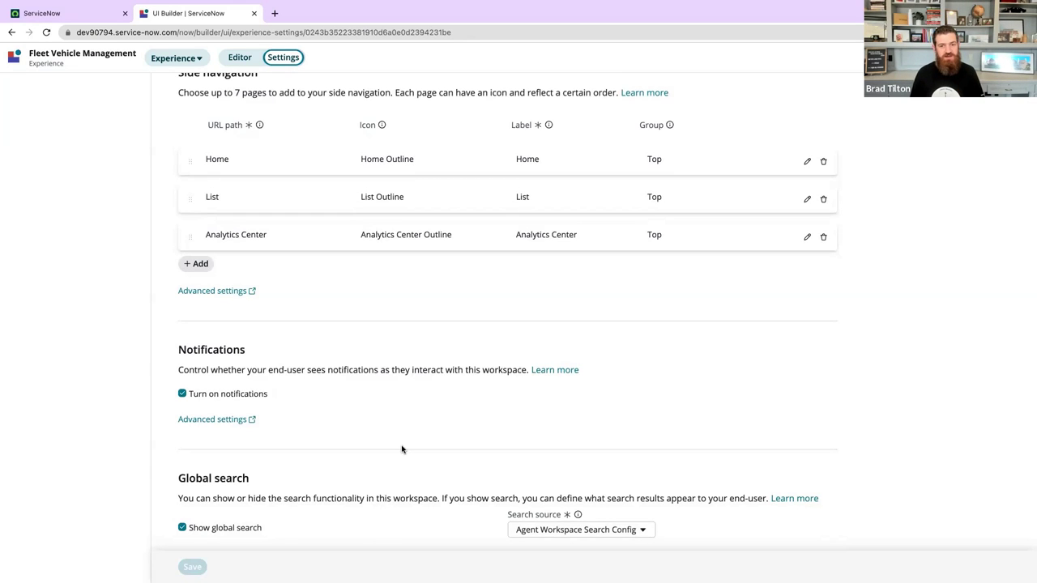
pyautogui.scroll(-1, 402, 450)
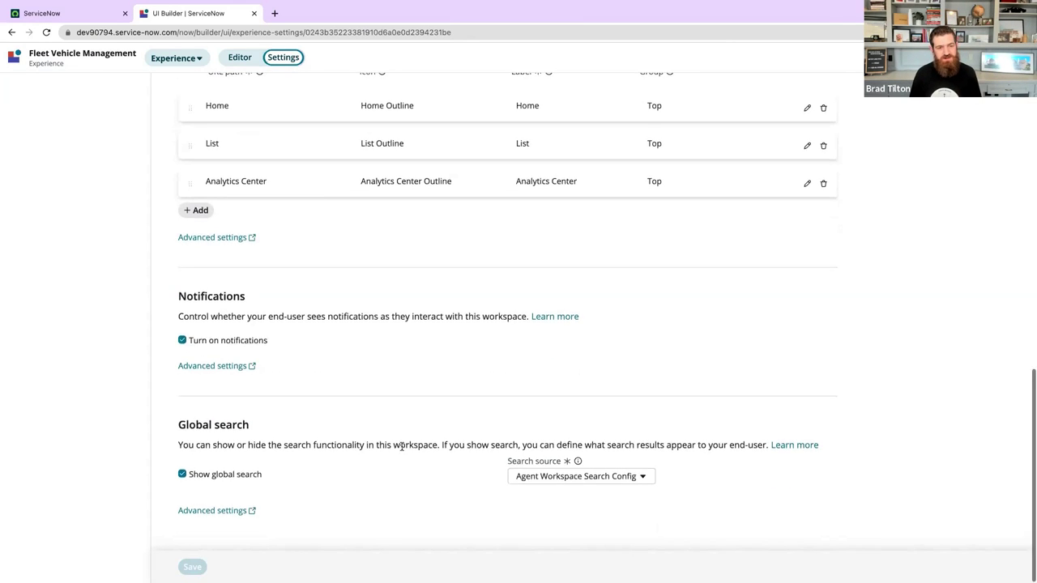
pyautogui.scroll(8, 401, 445)
pyautogui.scroll(4, 400, 445)
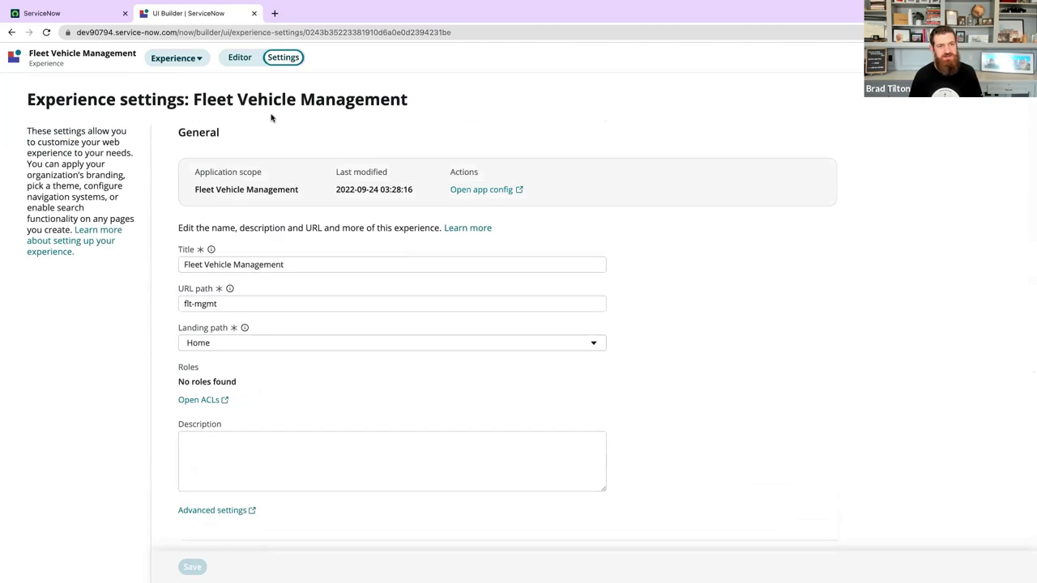
pyautogui.click(241, 59)
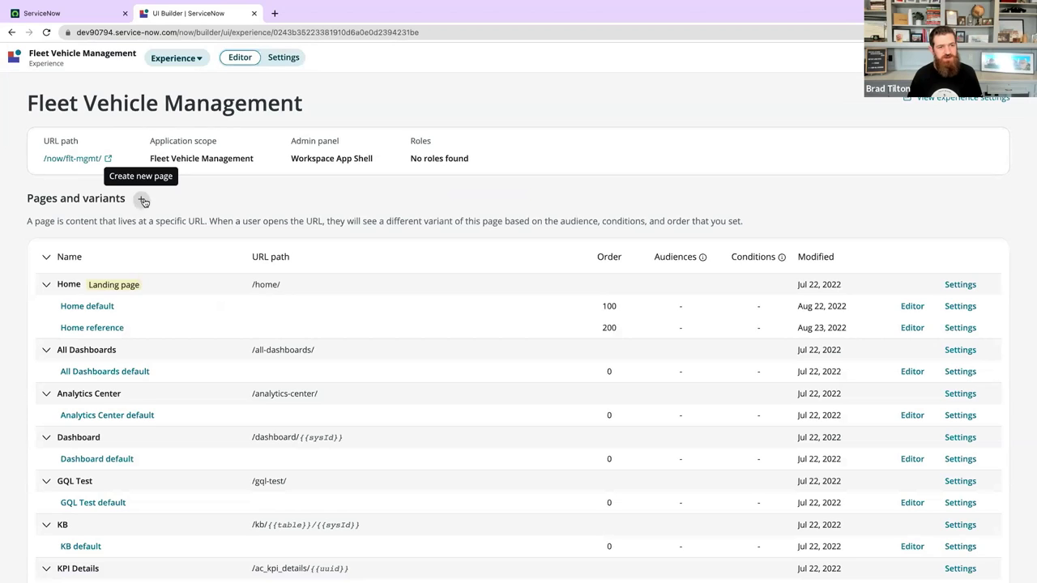
# Start a new page in the experience, browse the available page templates, and choose to create it from scratch.
pyautogui.click(142, 200)
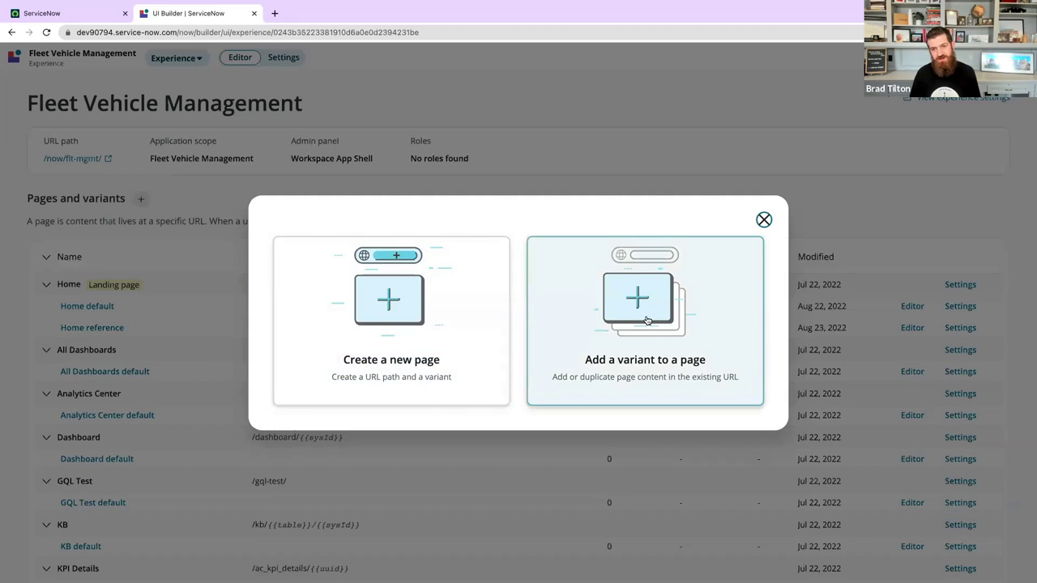
pyautogui.click(385, 313)
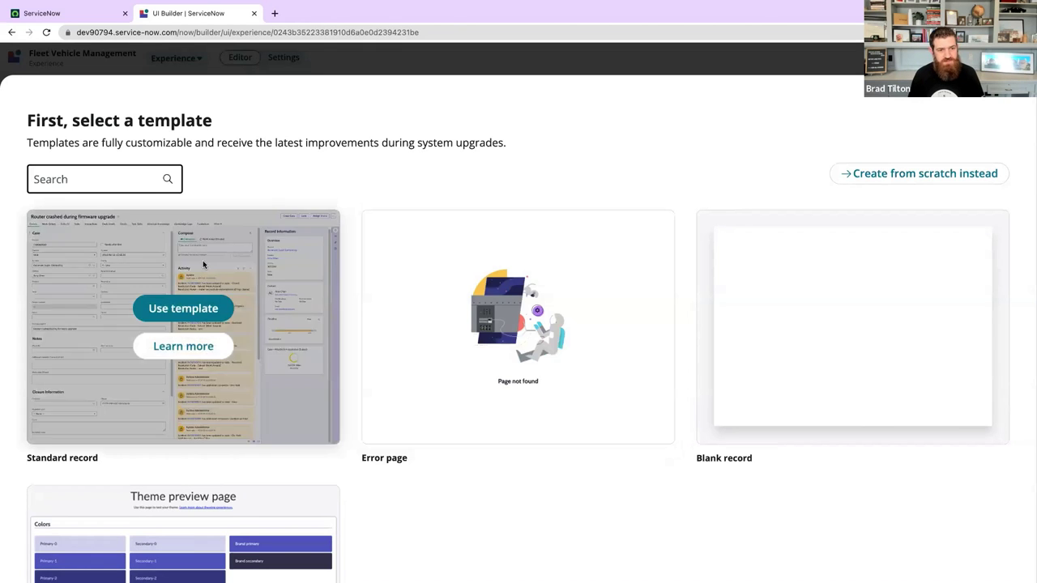
pyautogui.scroll(-1, 264, 264)
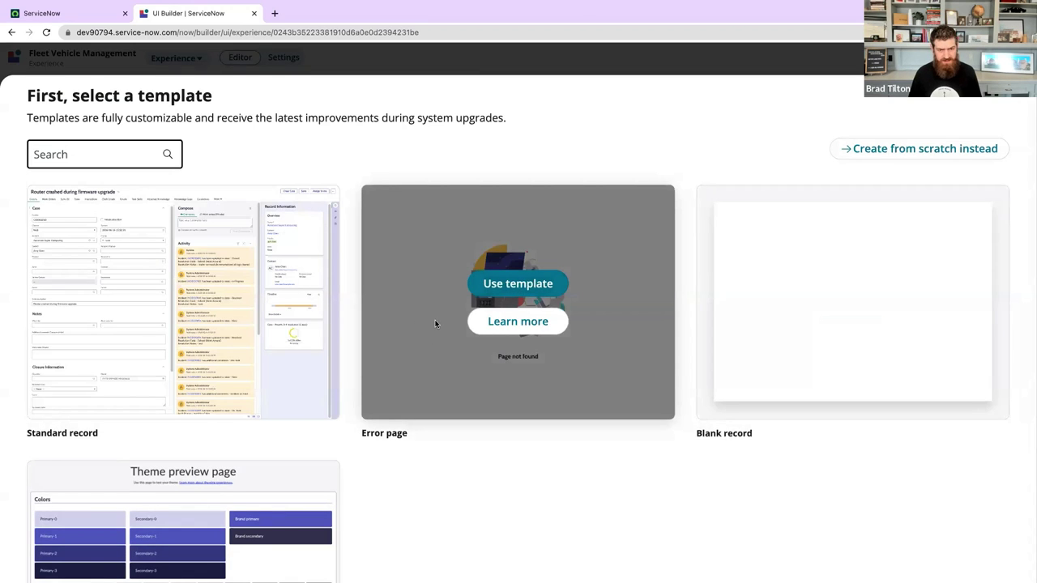
pyautogui.scroll(-5, 430, 315)
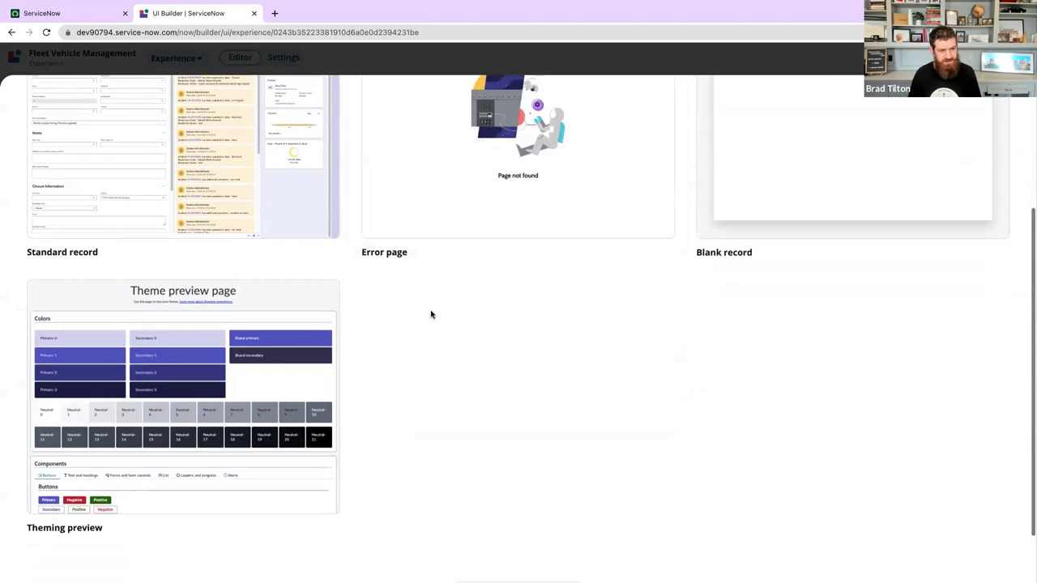
pyautogui.scroll(8, 430, 315)
pyautogui.scroll(-4, 430, 314)
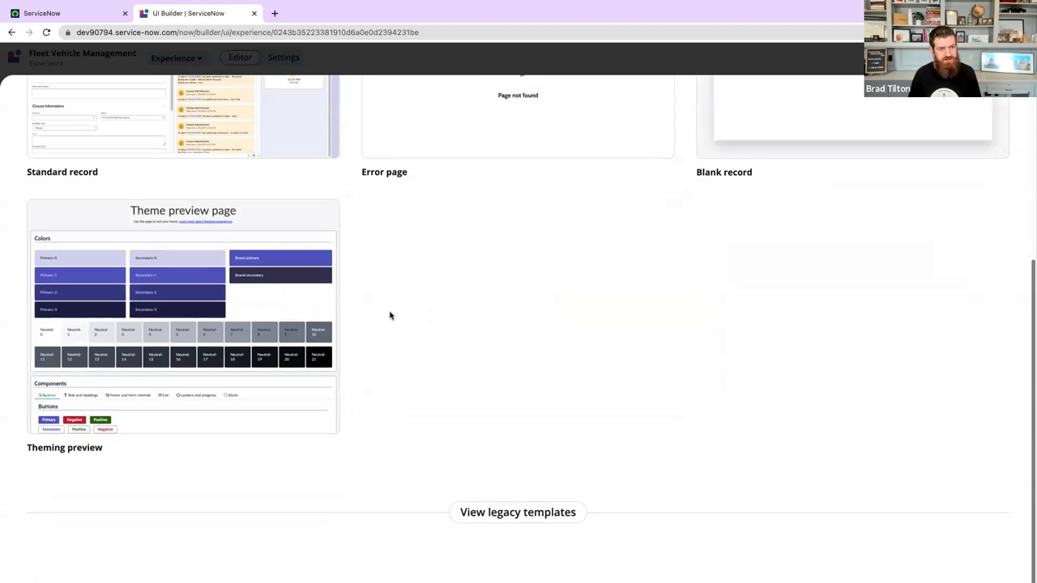
pyautogui.scroll(4, 535, 307)
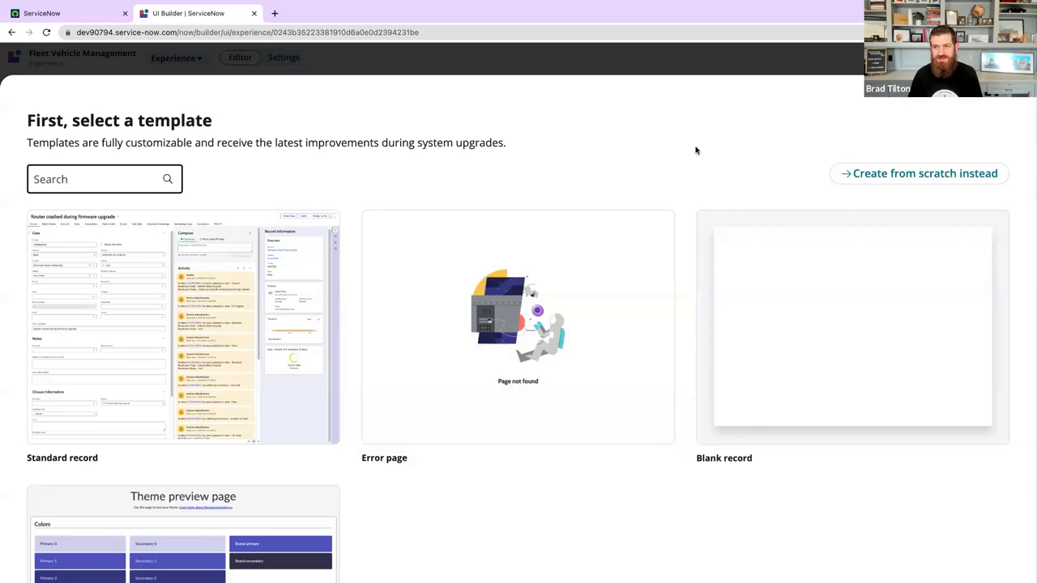
pyautogui.click(914, 177)
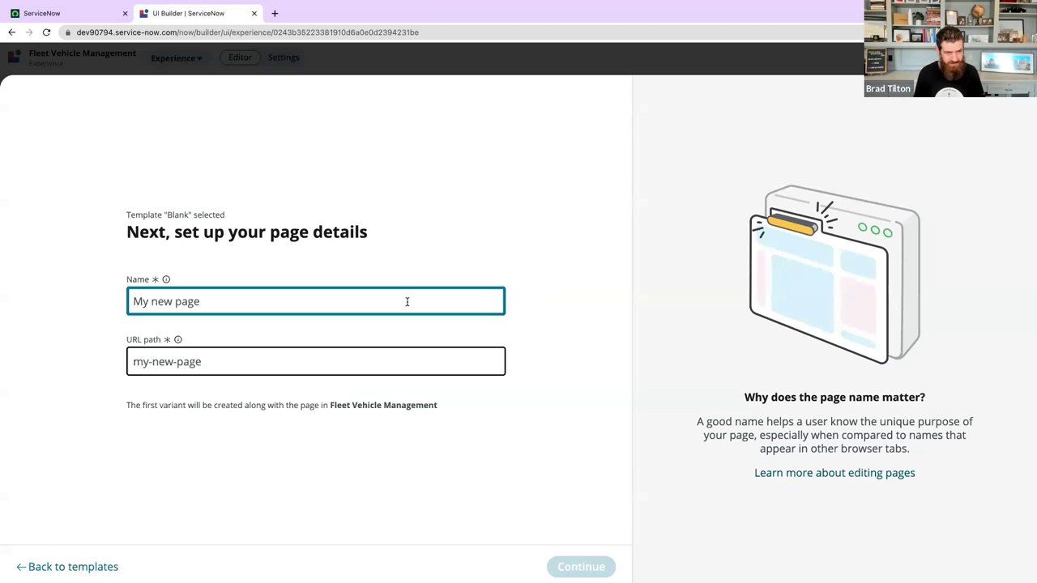
# Name the page "Test academy page" and create it without URL parameters, keeping the Default variant with no audience or conditions.
pyautogui.write('Te')
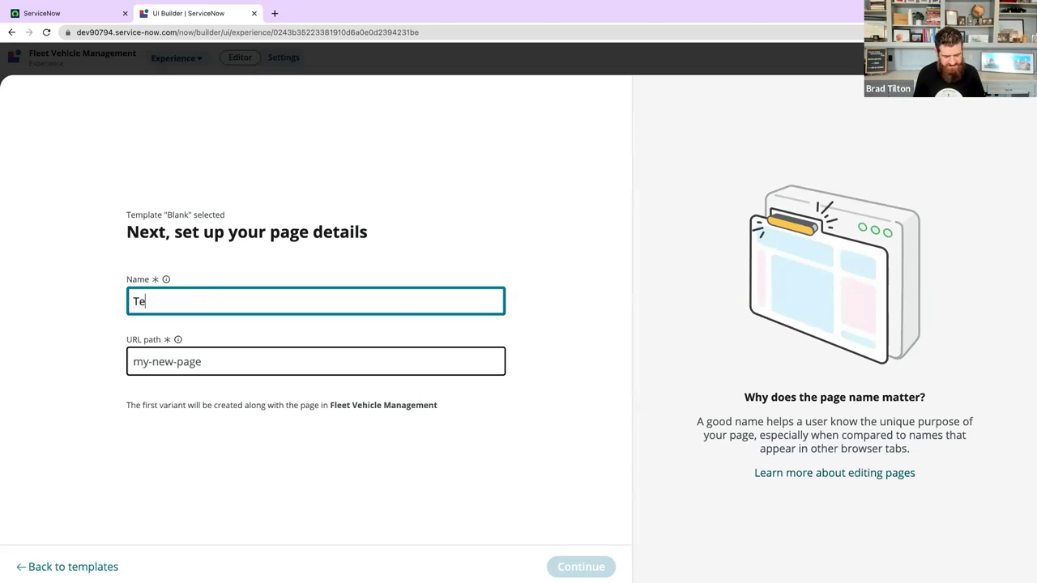
pyautogui.write('st academy page')
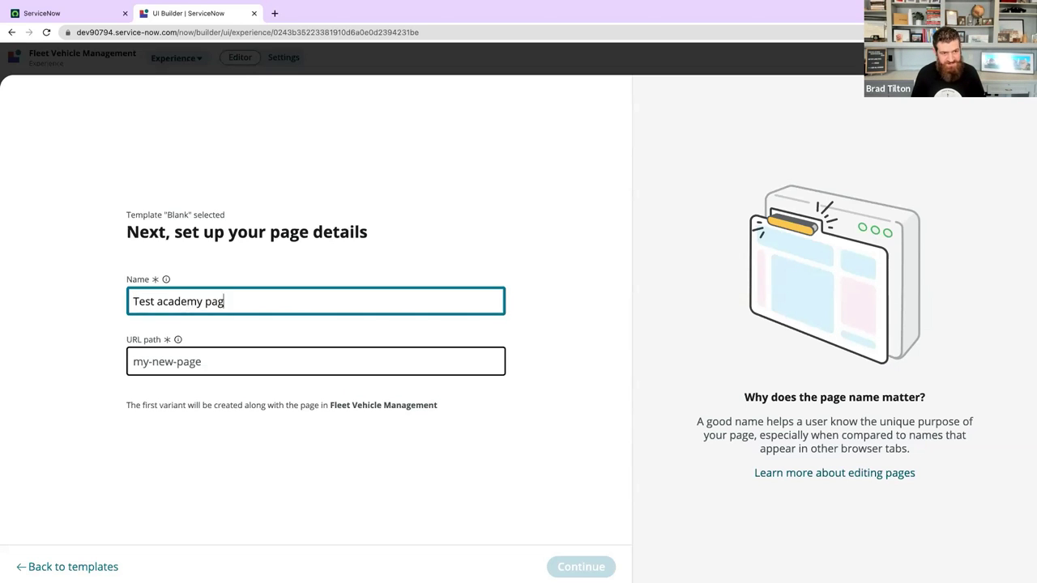
pyautogui.click(672, 248)
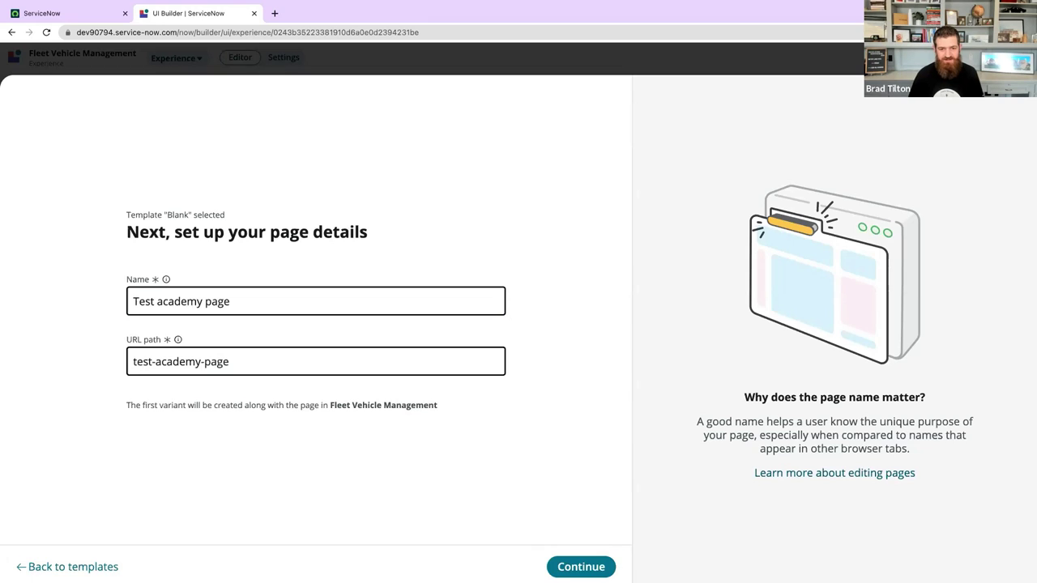
pyautogui.click(591, 571)
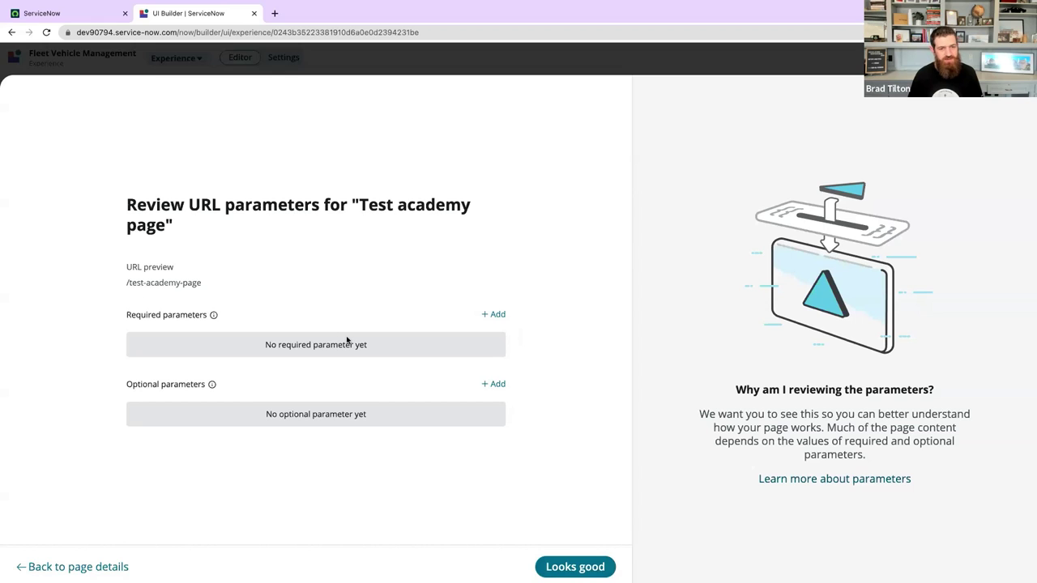
pyautogui.click(583, 567)
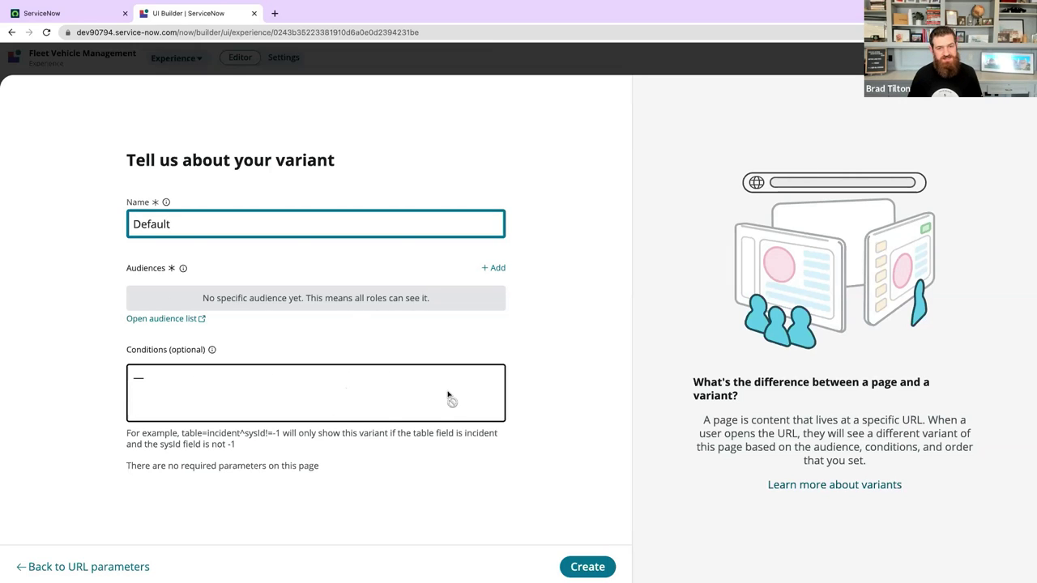
pyautogui.click(599, 567)
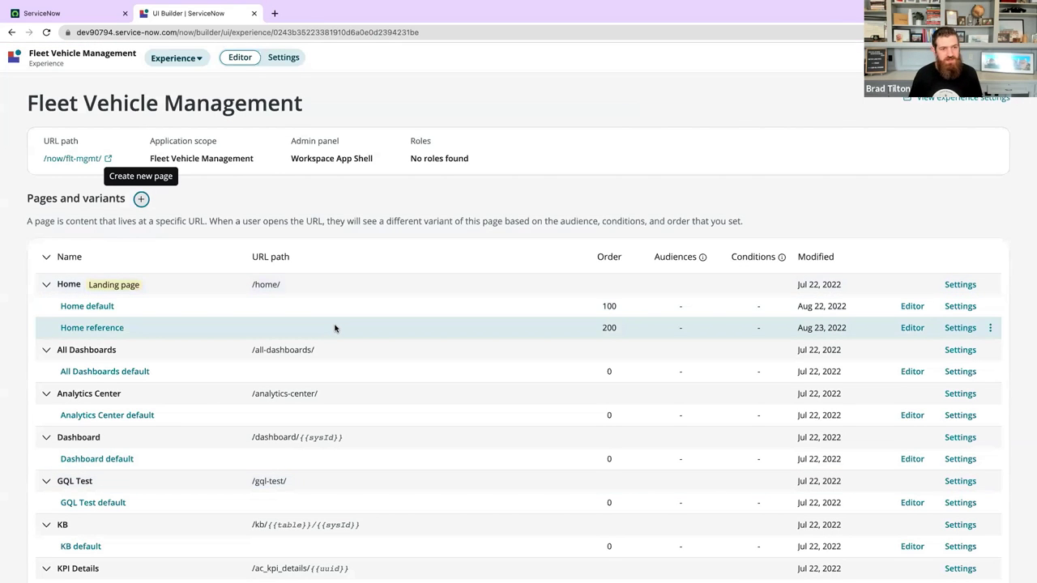
# Open the Vehicle Info default variant in the page editor and dismiss the tip about test values.
pyautogui.scroll(-4, 336, 328)
pyautogui.scroll(-7, 335, 328)
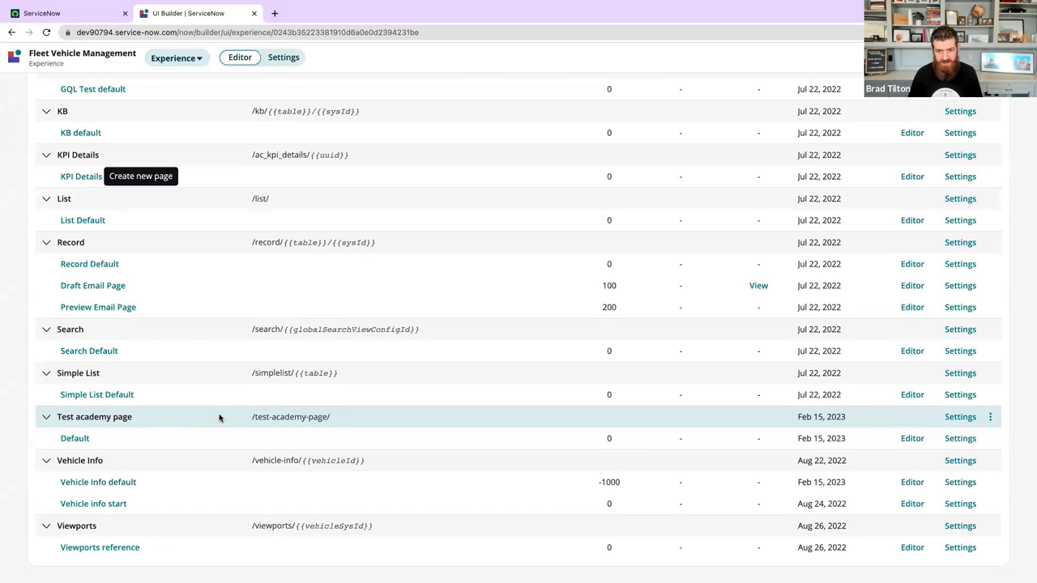
pyautogui.click(121, 483)
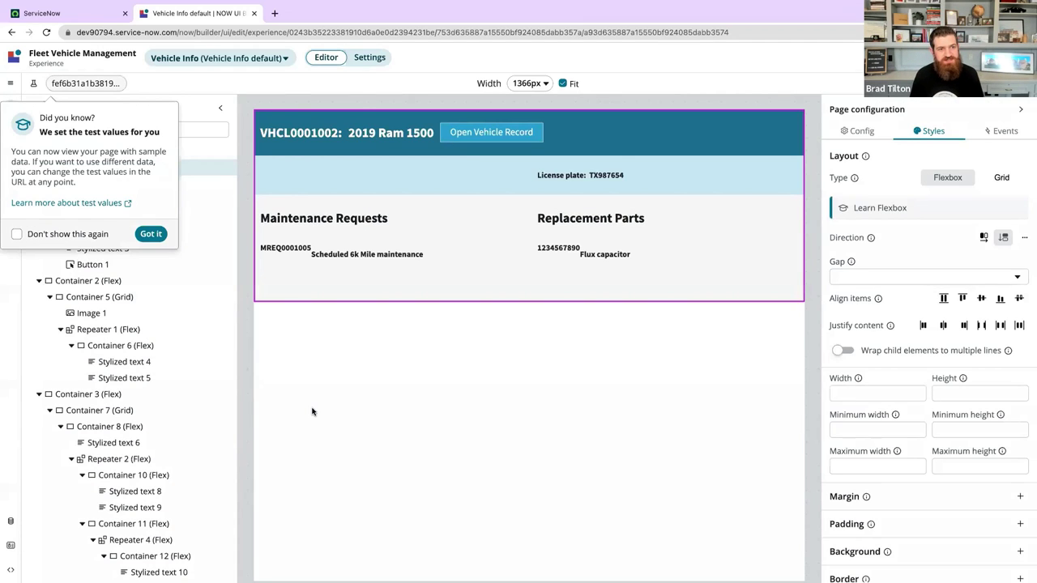
pyautogui.click(151, 235)
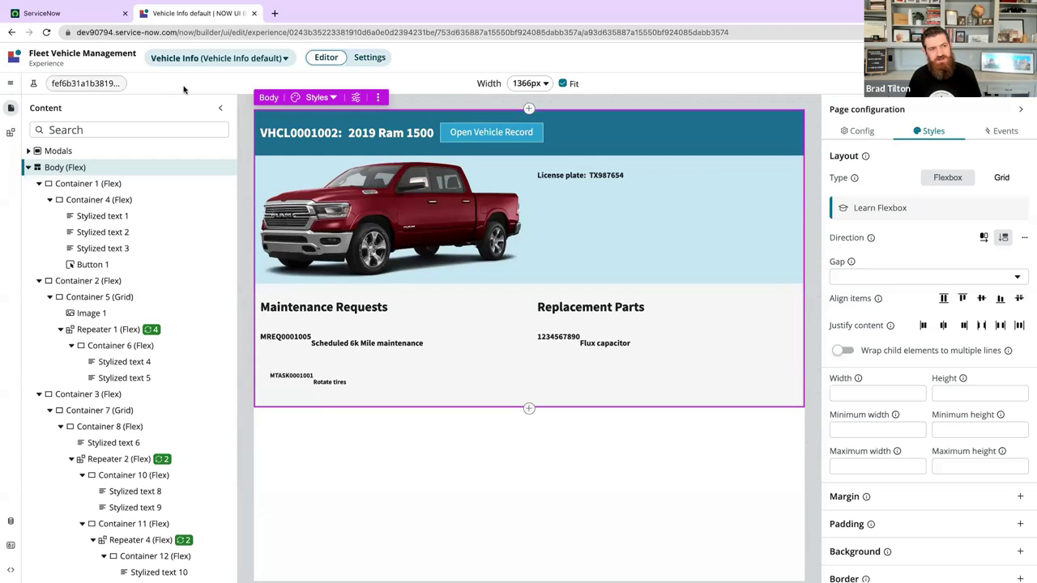
# View the page editor's variant and developer options, and inspect the vehicleId test value without applying changes.
pyautogui.click(9, 84)
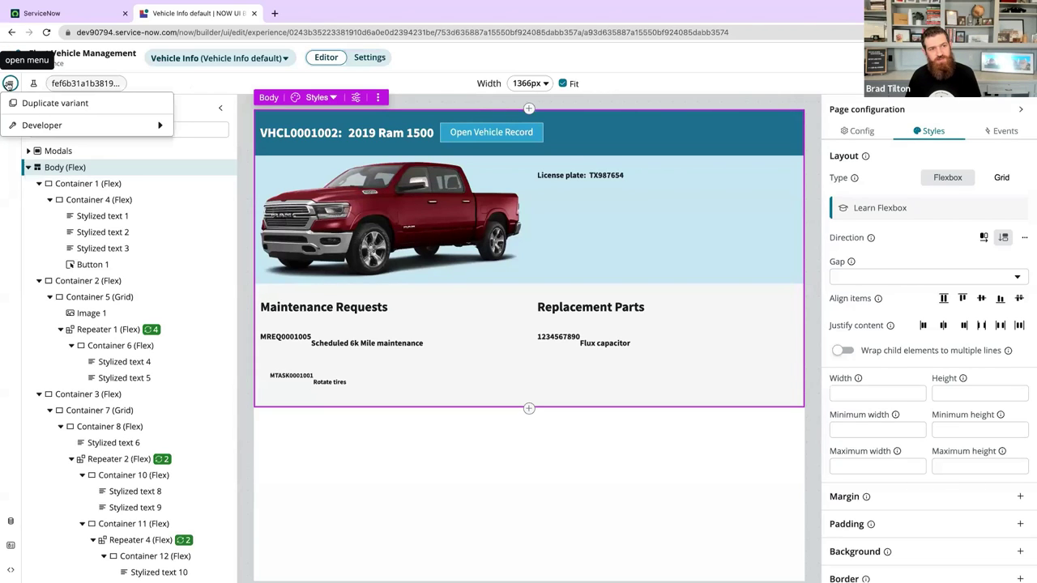
pyautogui.click(196, 85)
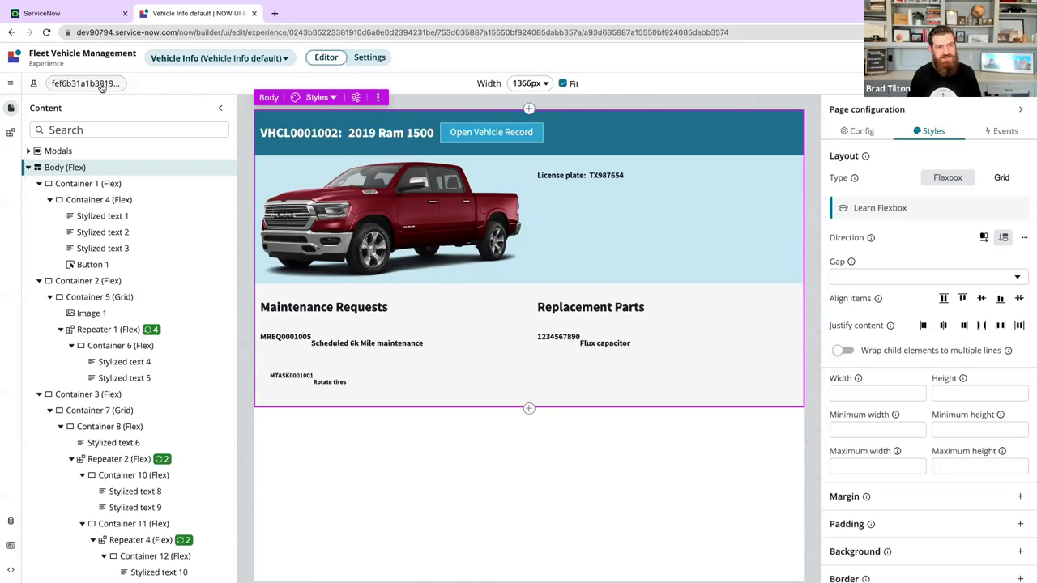
pyautogui.click(33, 85)
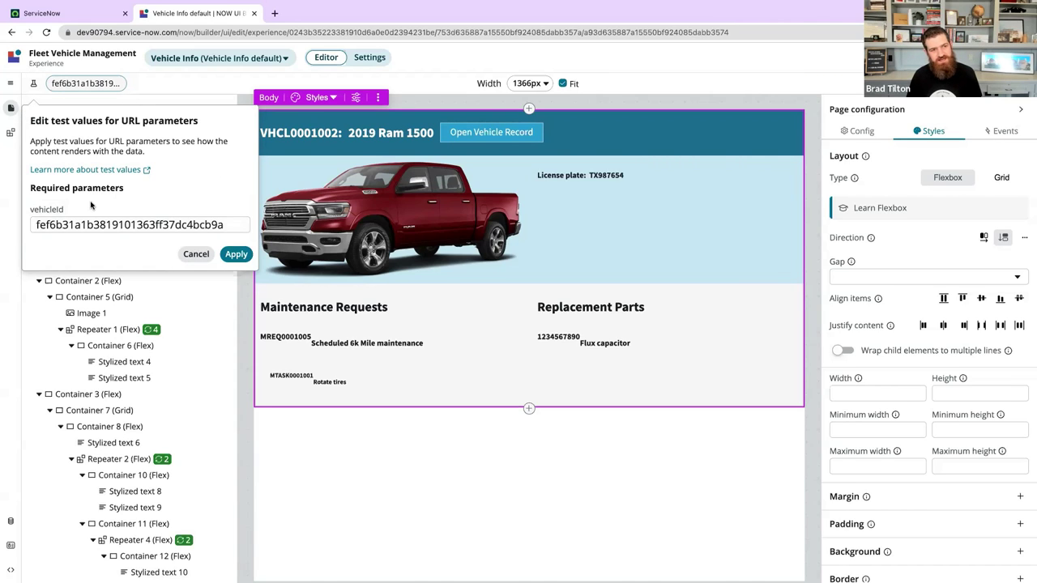
pyautogui.click(138, 225)
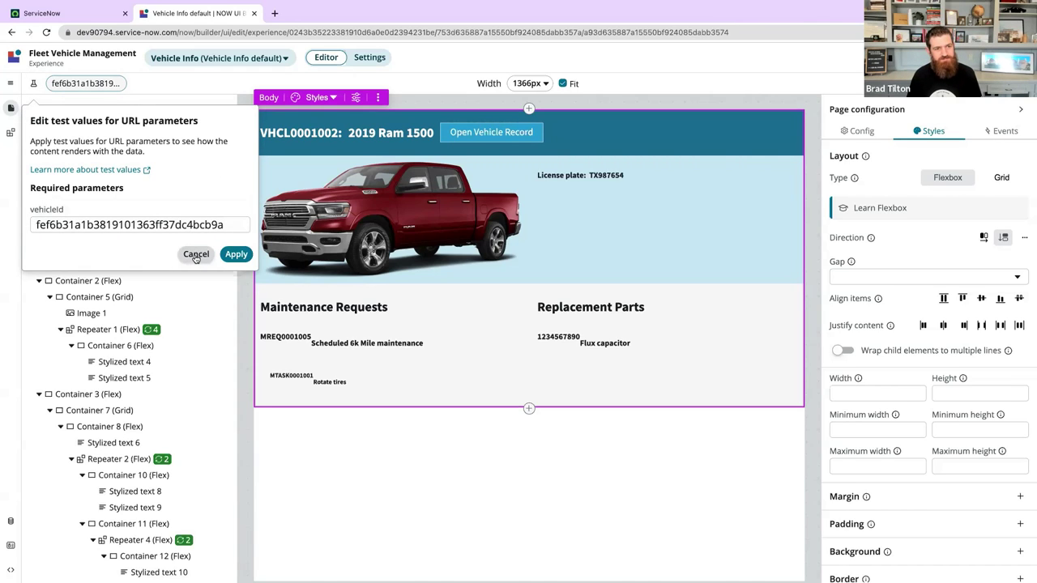
pyautogui.click(195, 254)
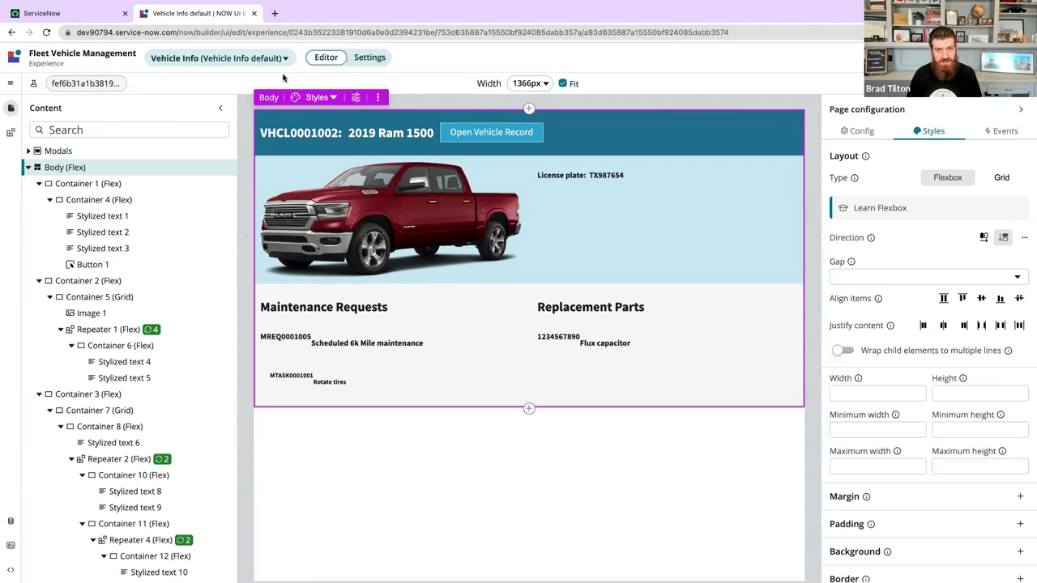
# Set the canvas width to 1024px and collapse the page configuration and content areas.
pyautogui.click(532, 85)
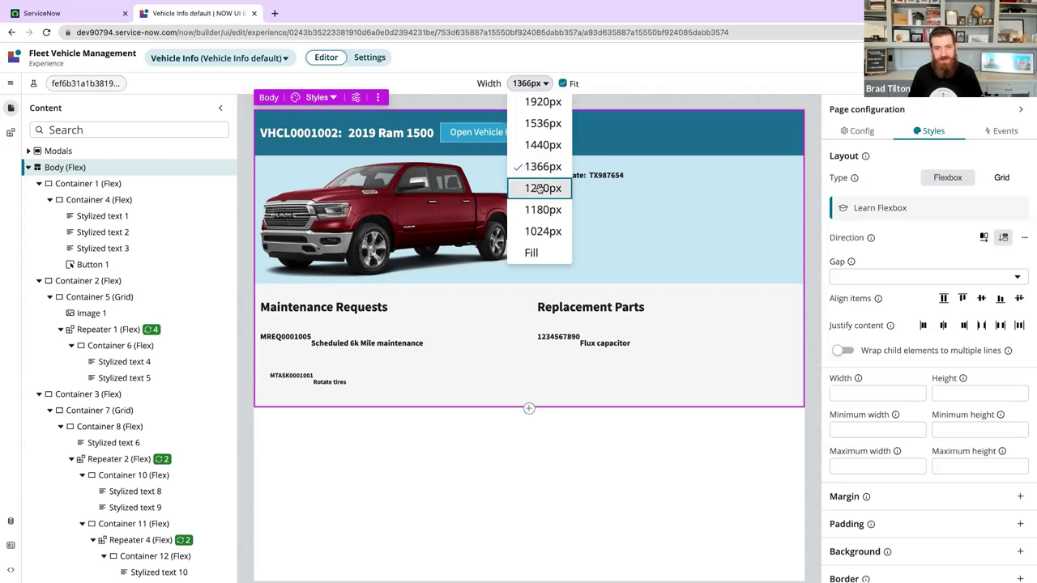
pyautogui.click(536, 231)
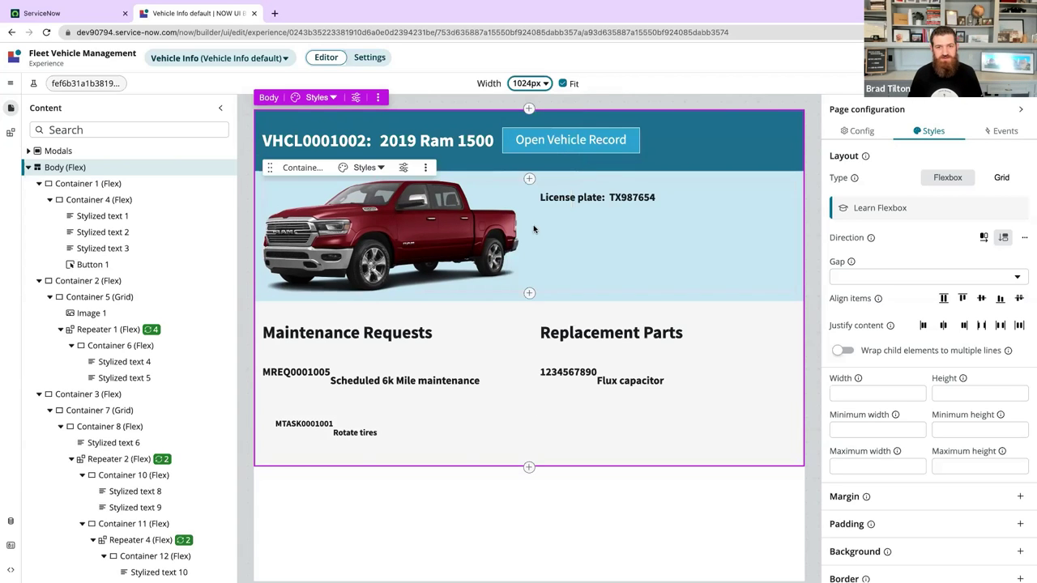
pyautogui.click(1023, 109)
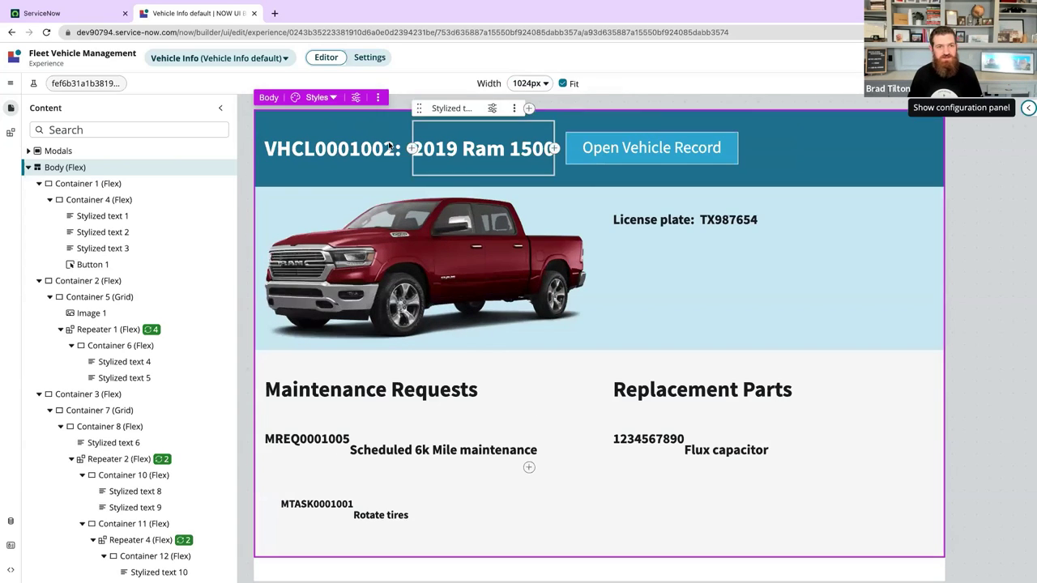
pyautogui.click(220, 108)
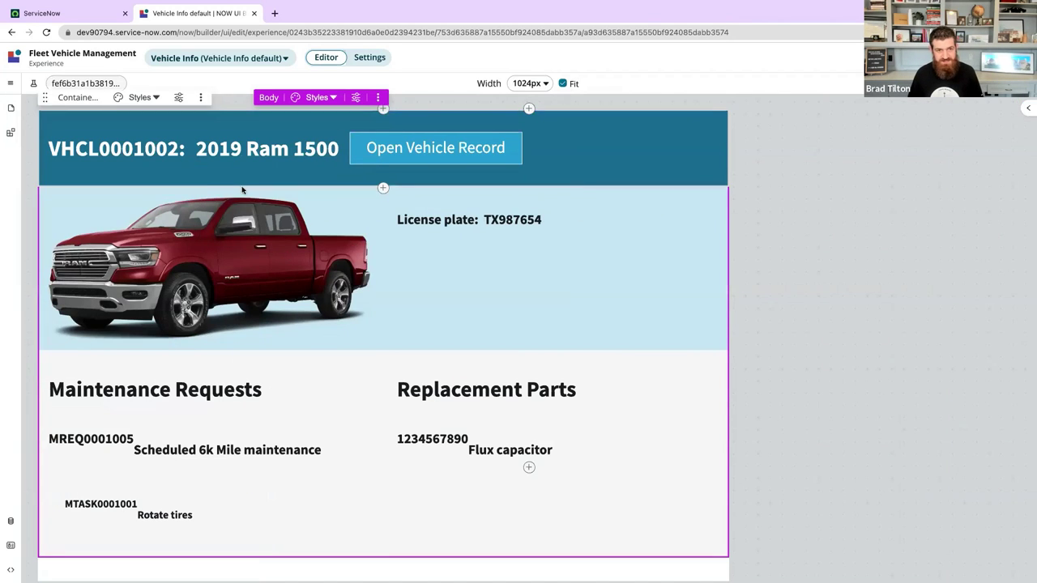
# Toggle the canvas Fit option off and on, and show the content tree and page configuration again.
pyautogui.click(563, 84)
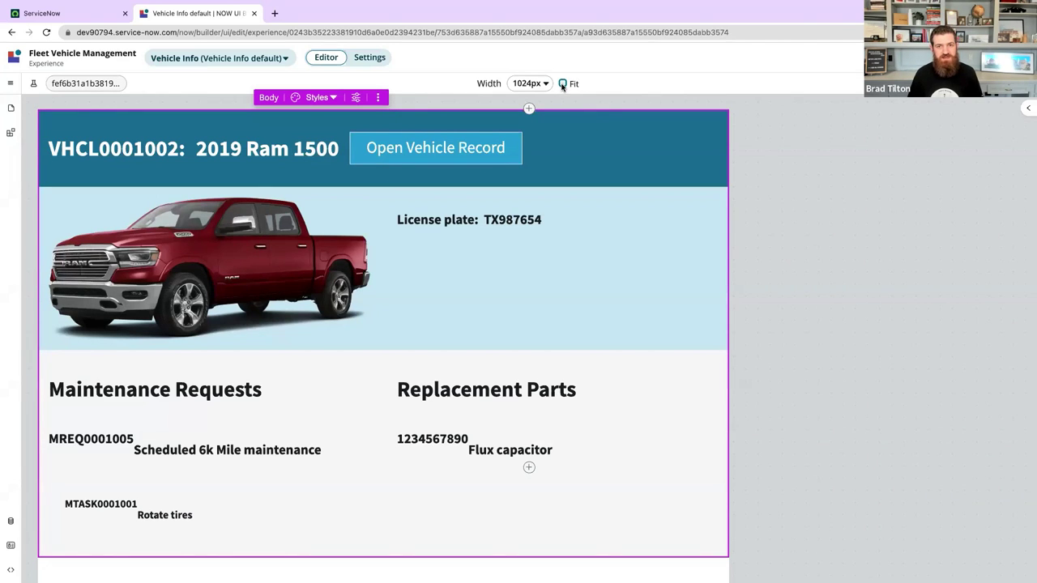
pyautogui.click(563, 84)
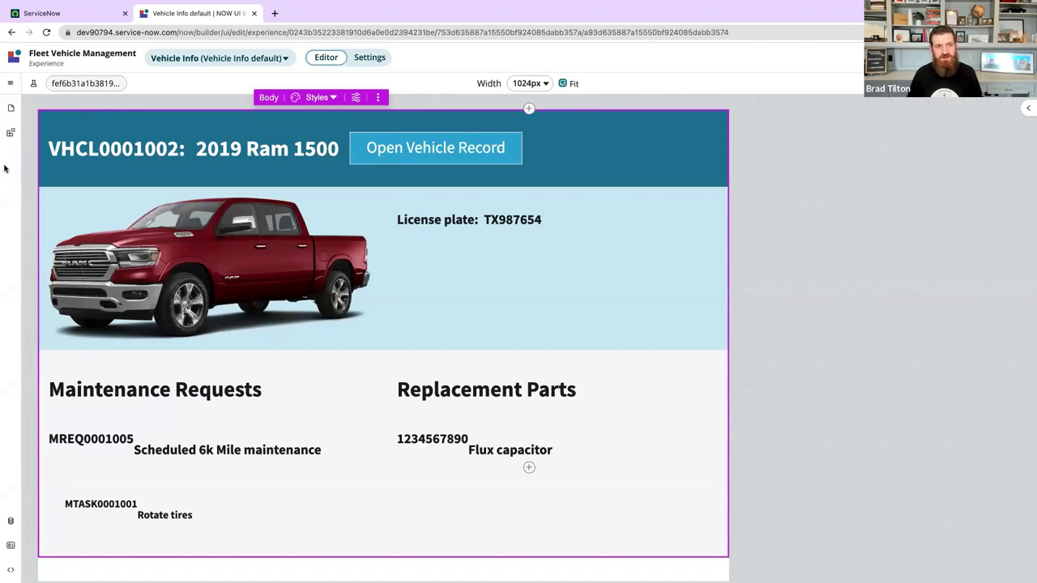
pyautogui.click(12, 109)
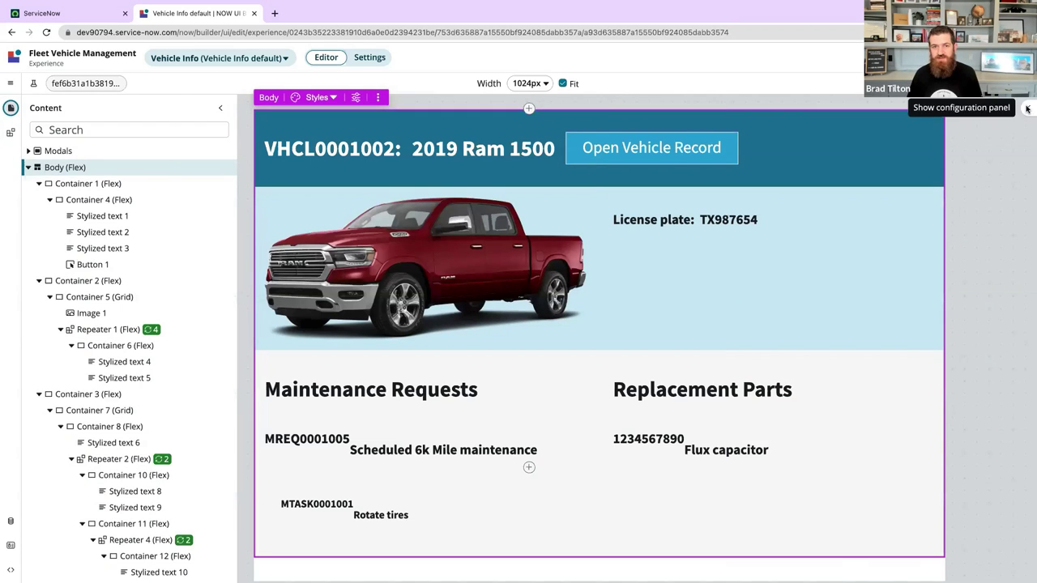
pyautogui.click(1028, 109)
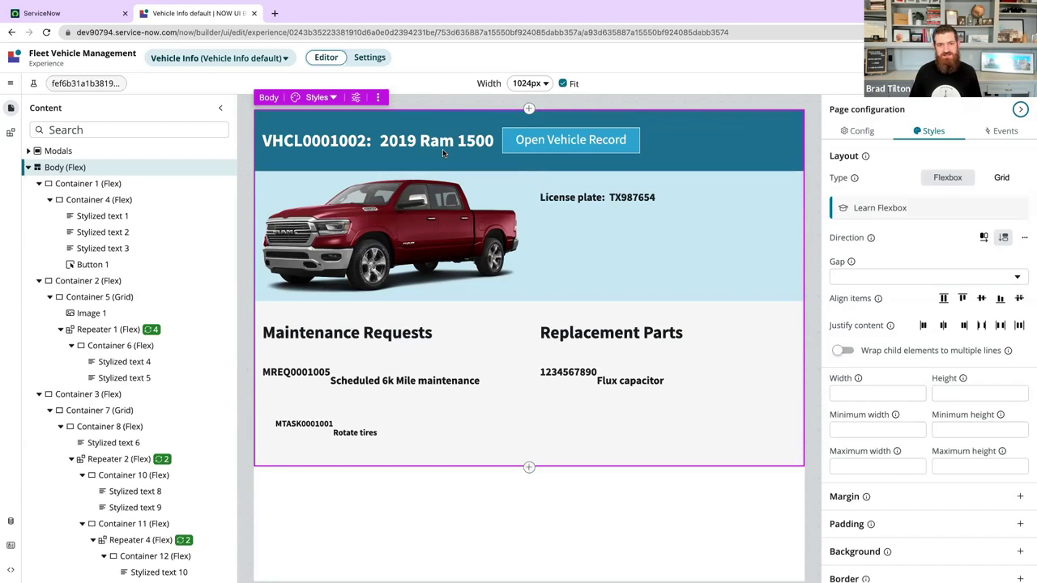
# Compare the canvas with Fit disabled and enabled, and set the canvas width to Fill.
pyautogui.click(564, 84)
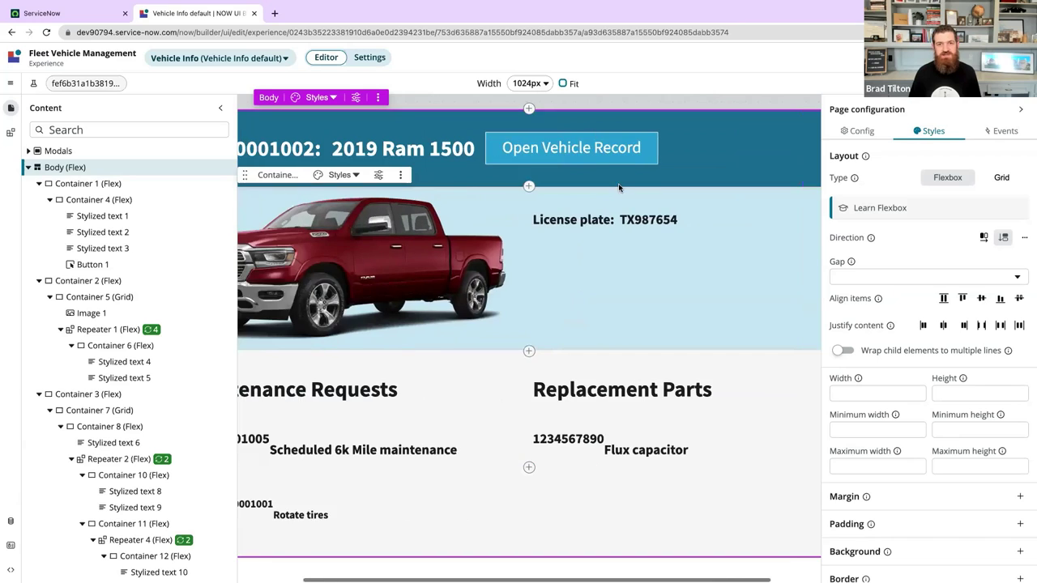
pyautogui.click(564, 84)
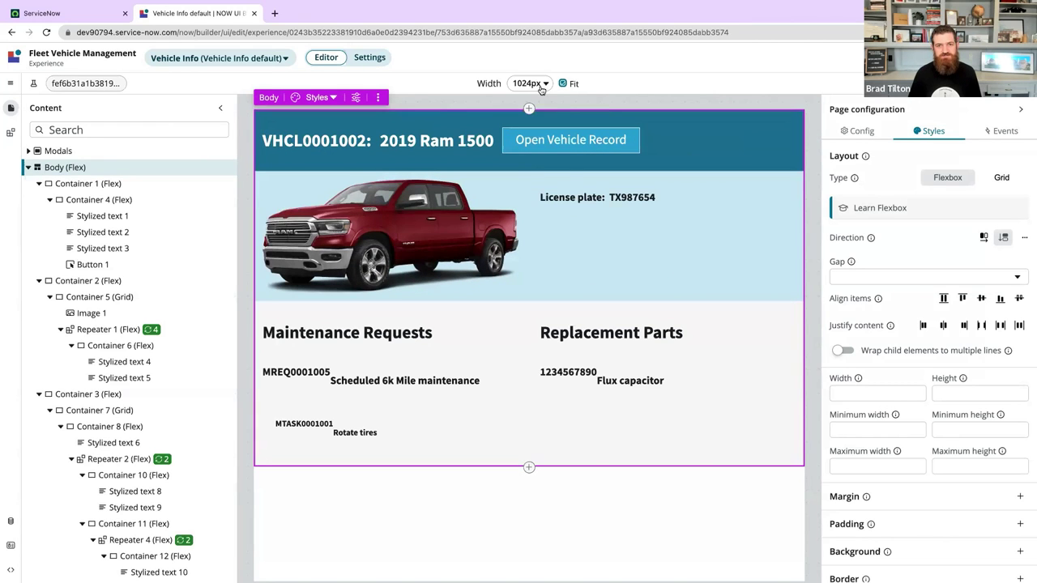
pyautogui.click(539, 86)
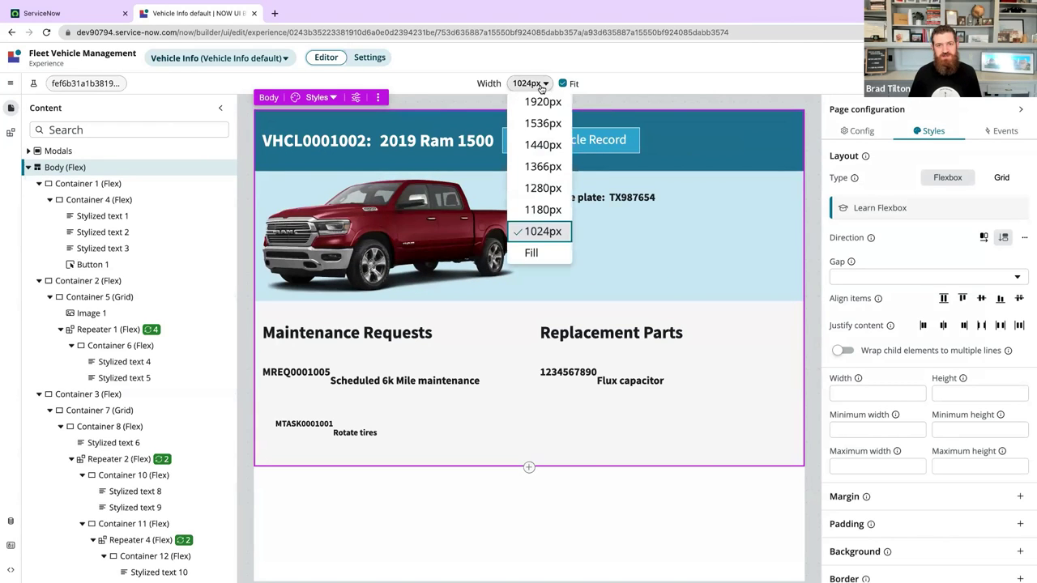
pyautogui.click(531, 254)
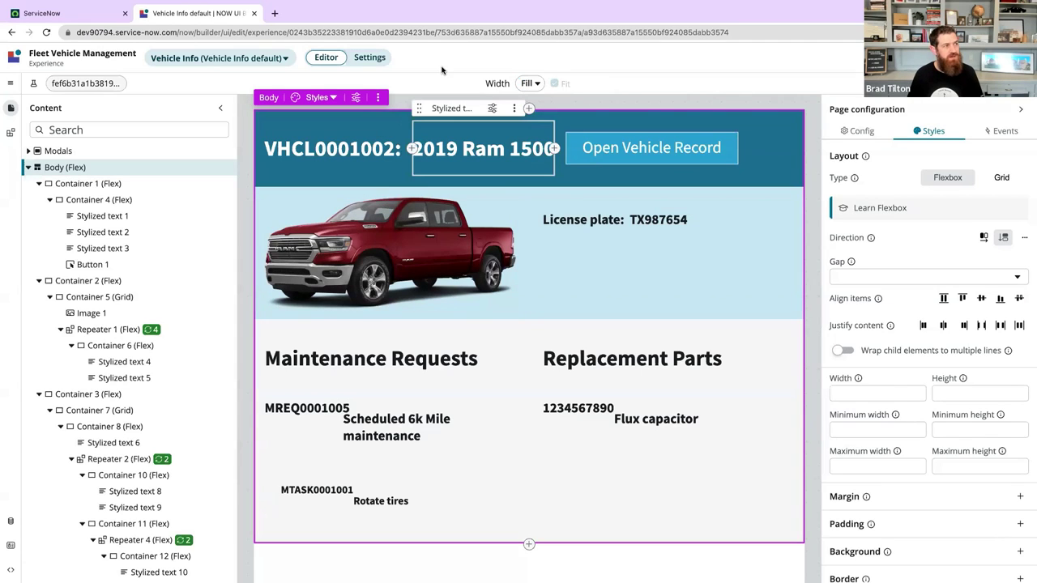
# Open the Vehicle Info page settings and view the default variant's name, availability, order, conditions and audiences.
pyautogui.click(370, 58)
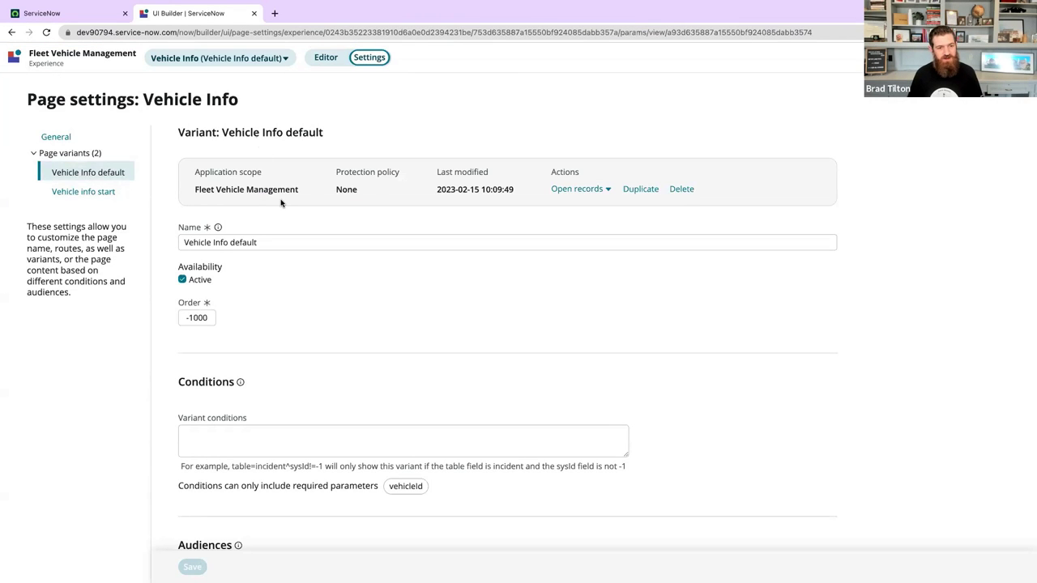
pyautogui.scroll(-3, 280, 201)
pyautogui.scroll(3, 281, 201)
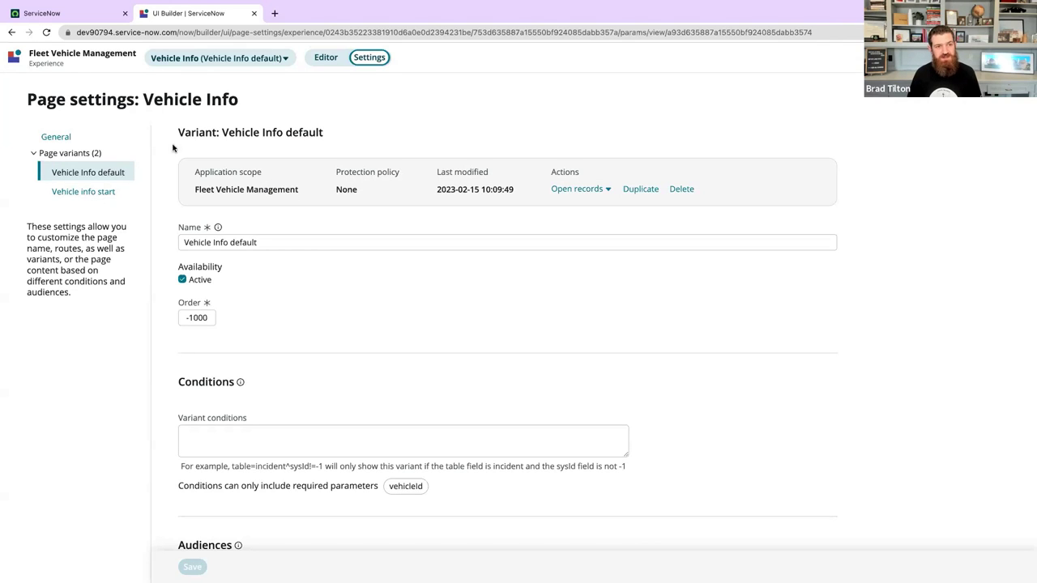
# Return to the Vehicle Info page editor, browse the experience's page list including the GQL Test variants, and dismiss the test values tip.
pyautogui.click(327, 58)
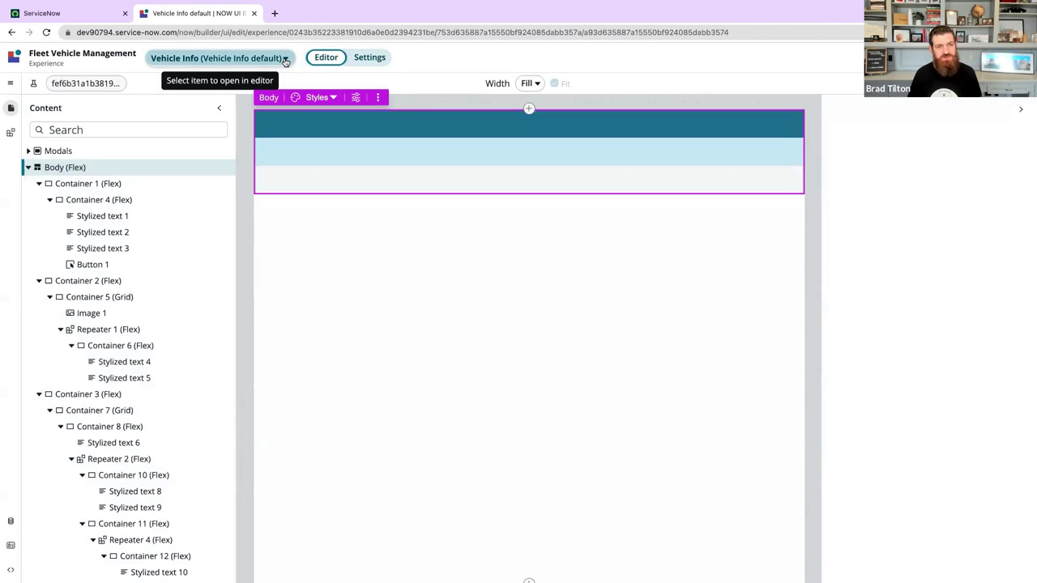
pyautogui.click(285, 59)
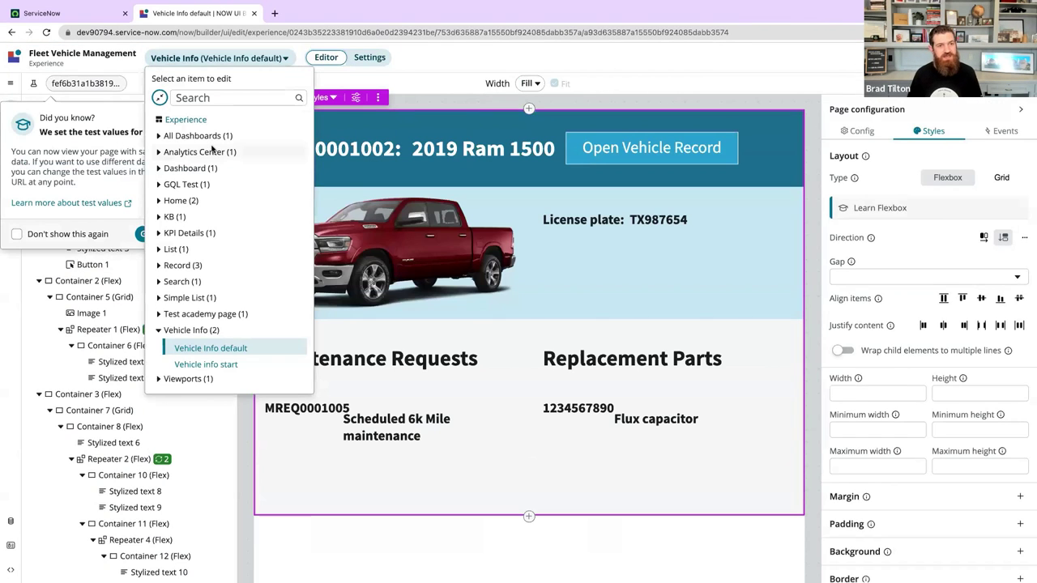
pyautogui.click(158, 186)
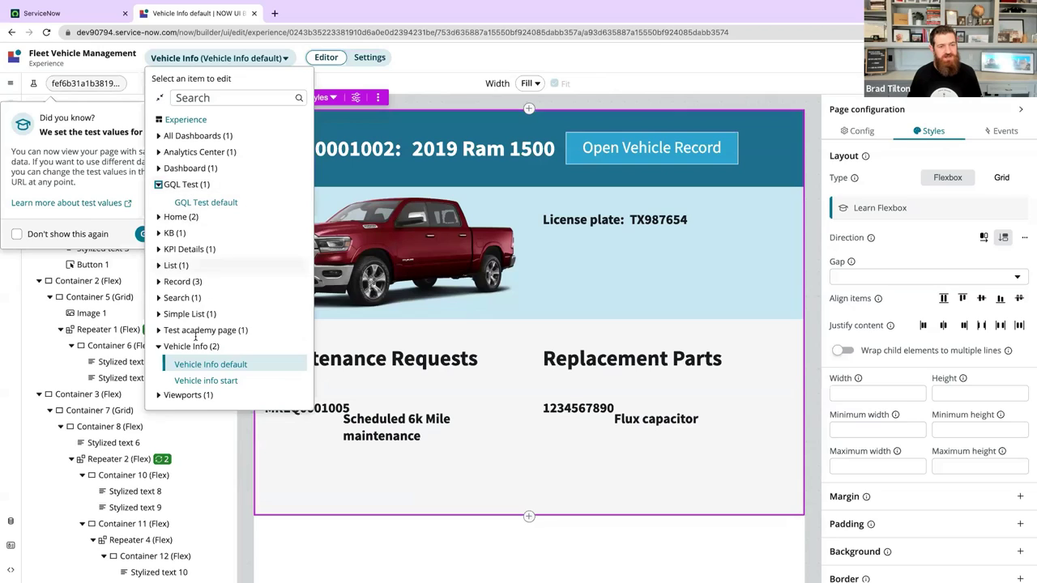
pyautogui.click(158, 185)
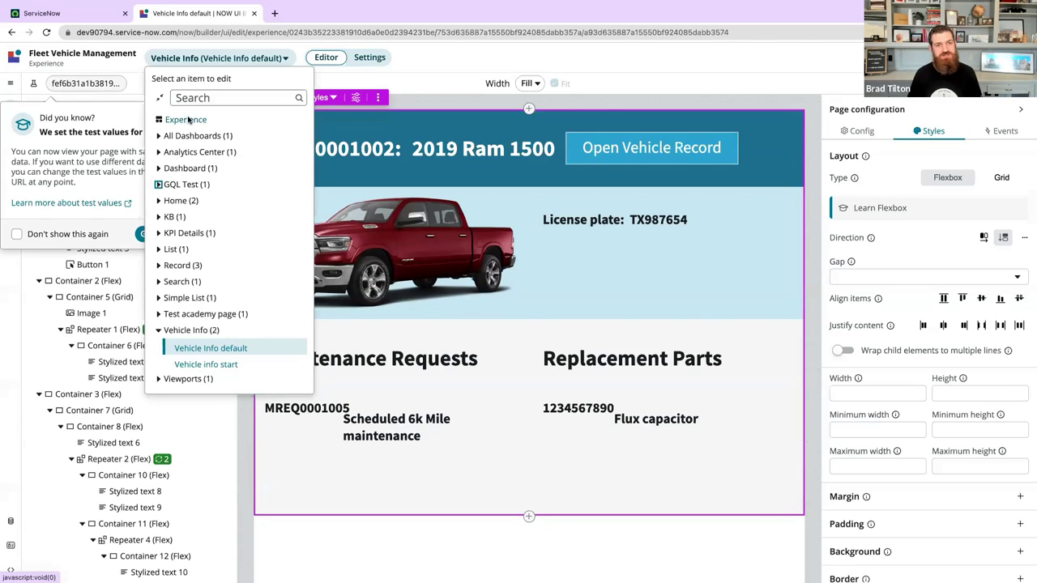
pyautogui.click(275, 59)
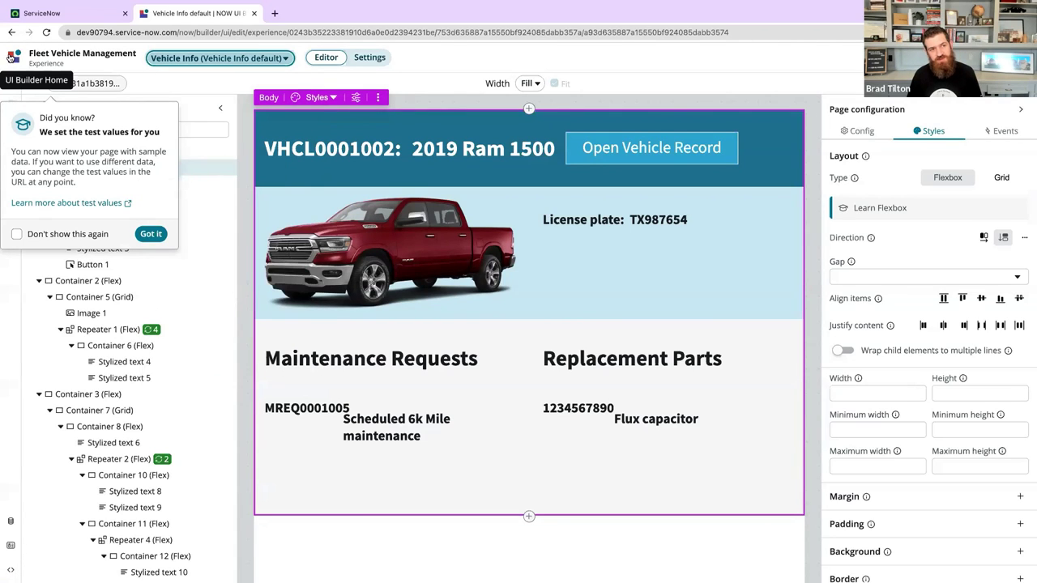
pyautogui.click(151, 234)
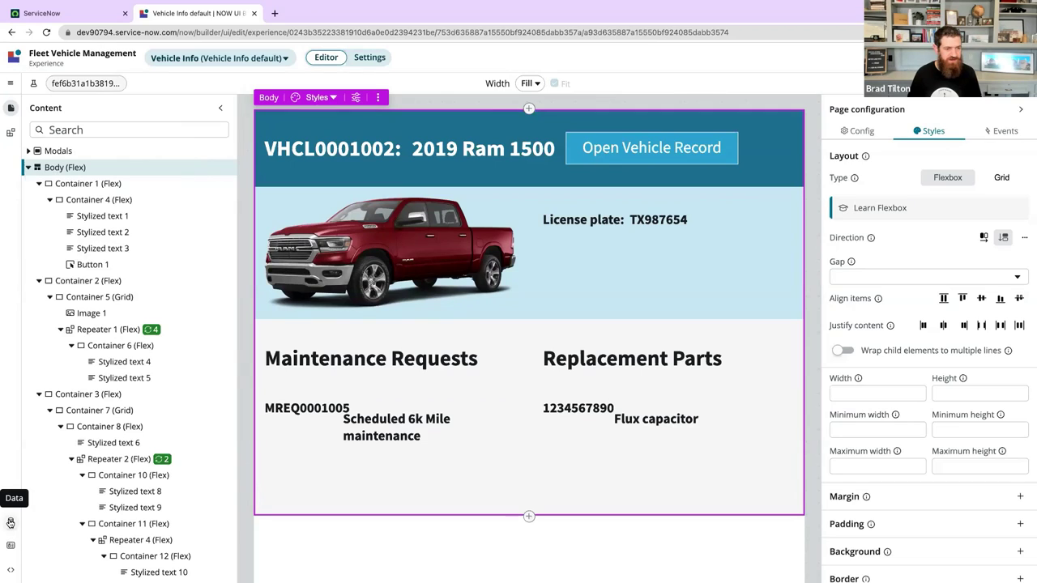
# View the page's data resources, client state parameters and client scripts, and close that area again.
pyautogui.click(10, 523)
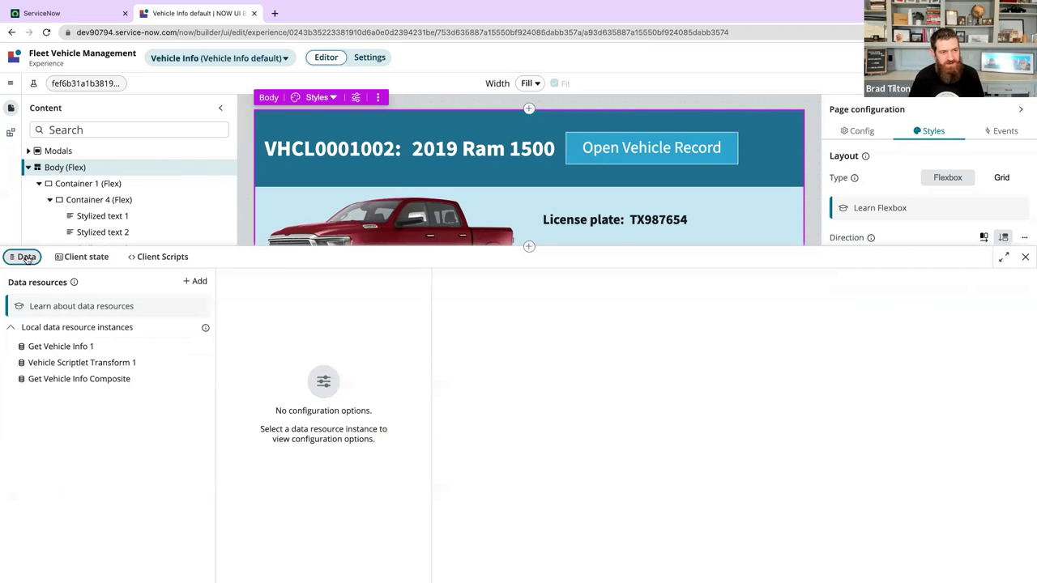
pyautogui.click(77, 256)
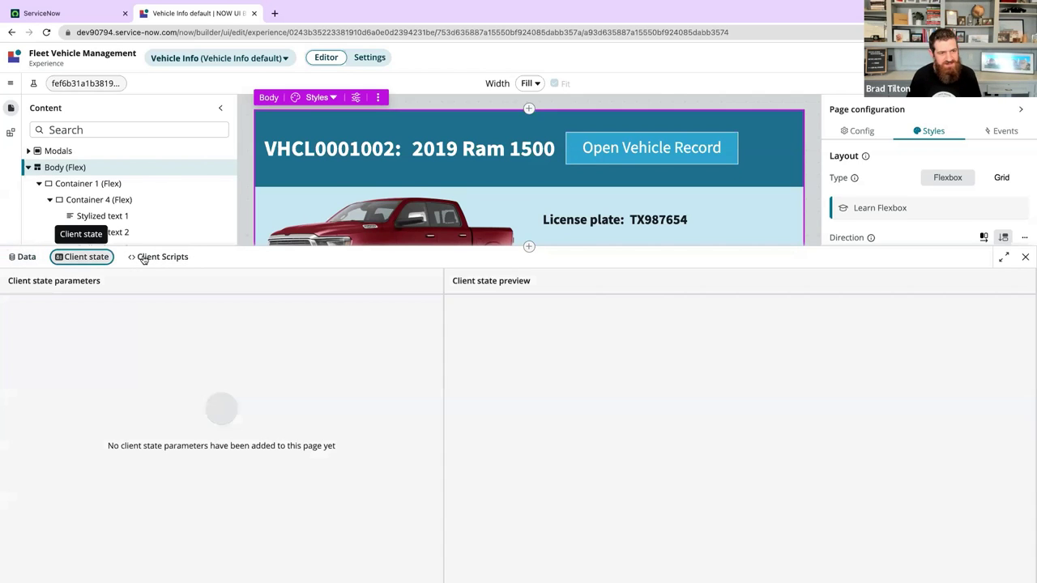
pyautogui.click(161, 258)
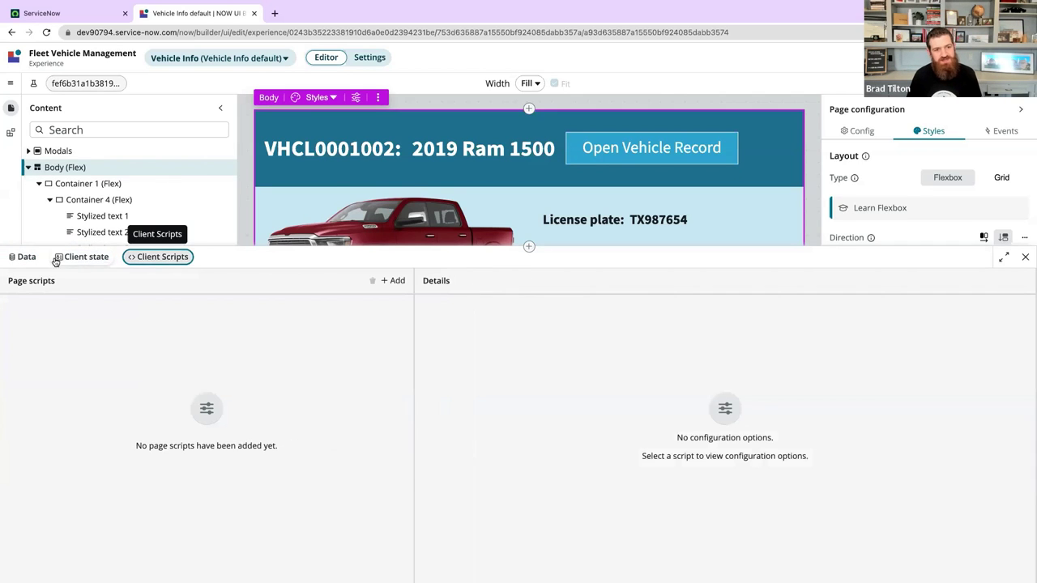
pyautogui.click(30, 258)
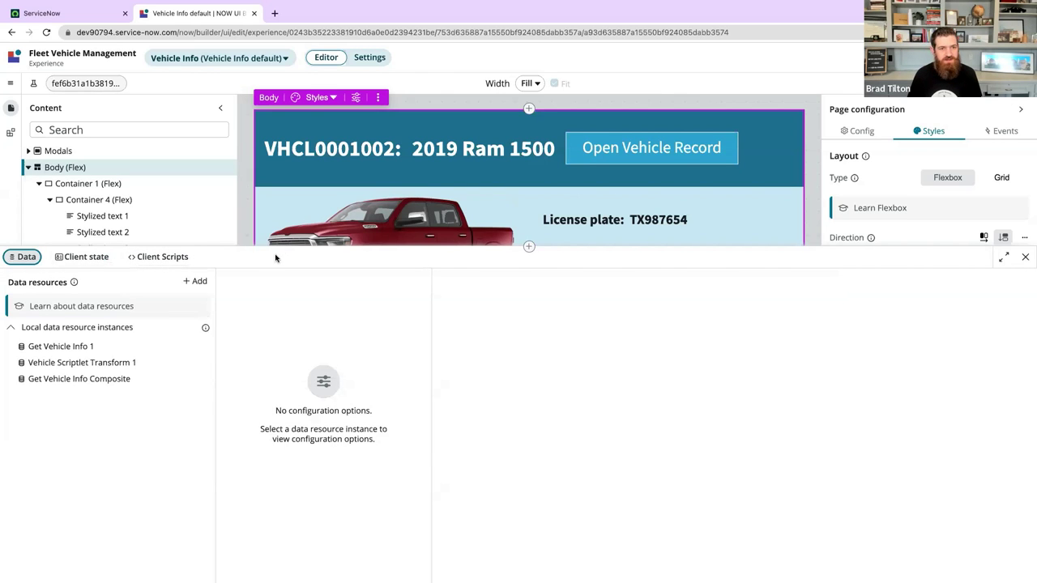
pyautogui.click(1027, 258)
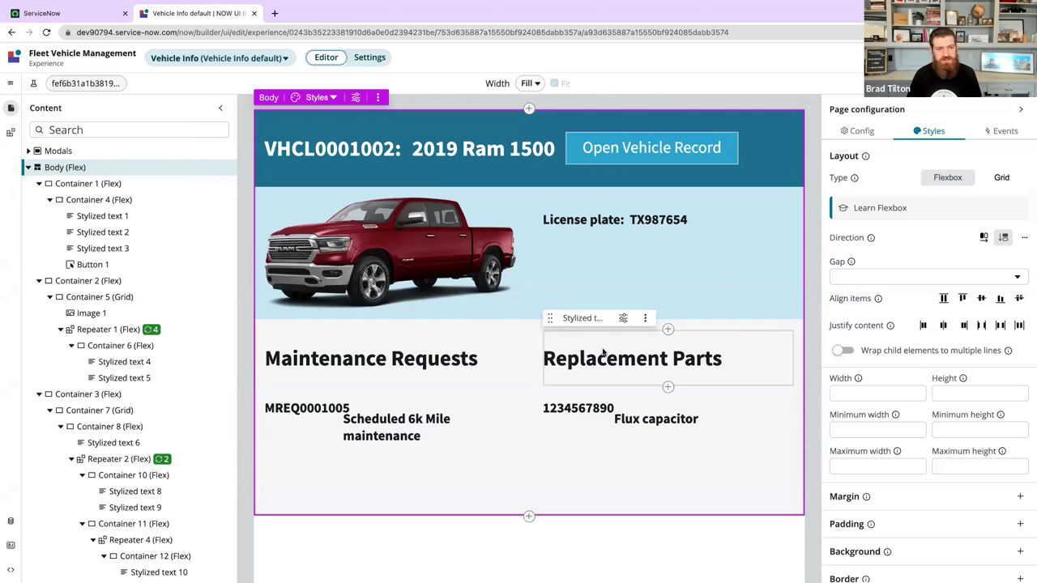
# Duplicate Container 10 inside Repeater 2 and inspect the copy and its first stylized text.
pyautogui.scroll(-2, 138, 336)
pyautogui.scroll(-1, 138, 336)
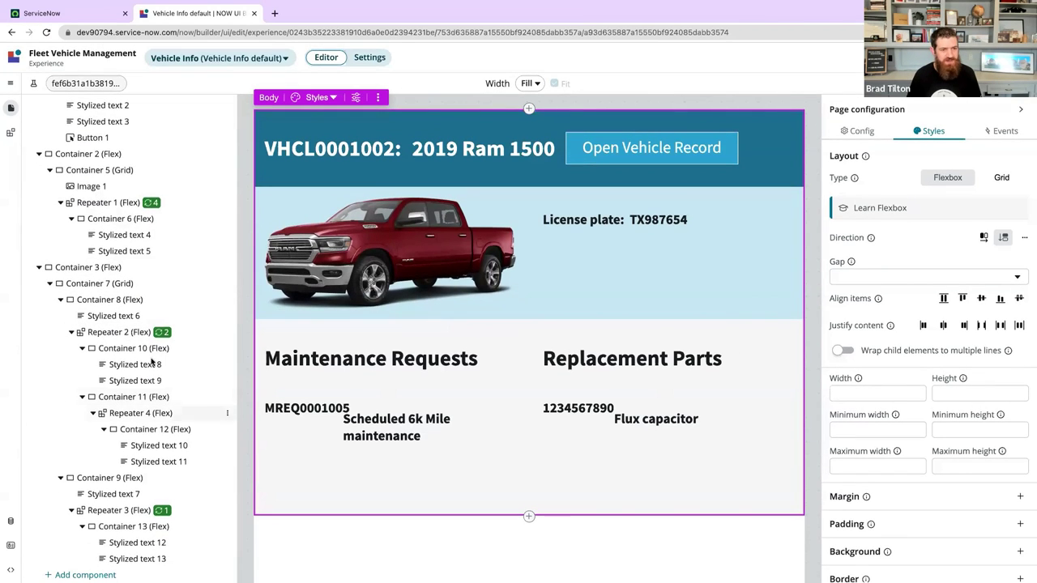
pyautogui.click(113, 348)
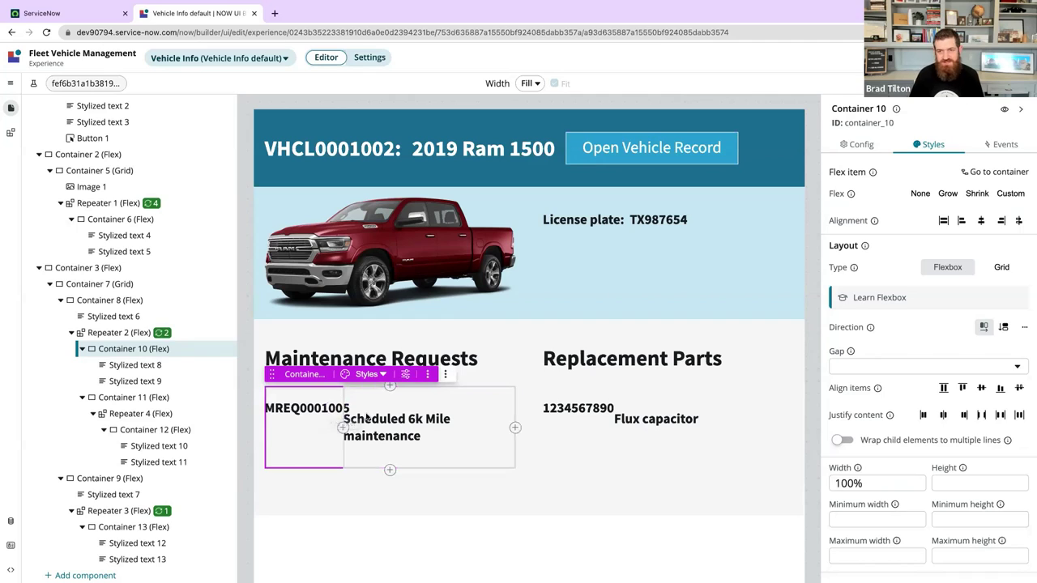
pyautogui.rightClick(169, 350)
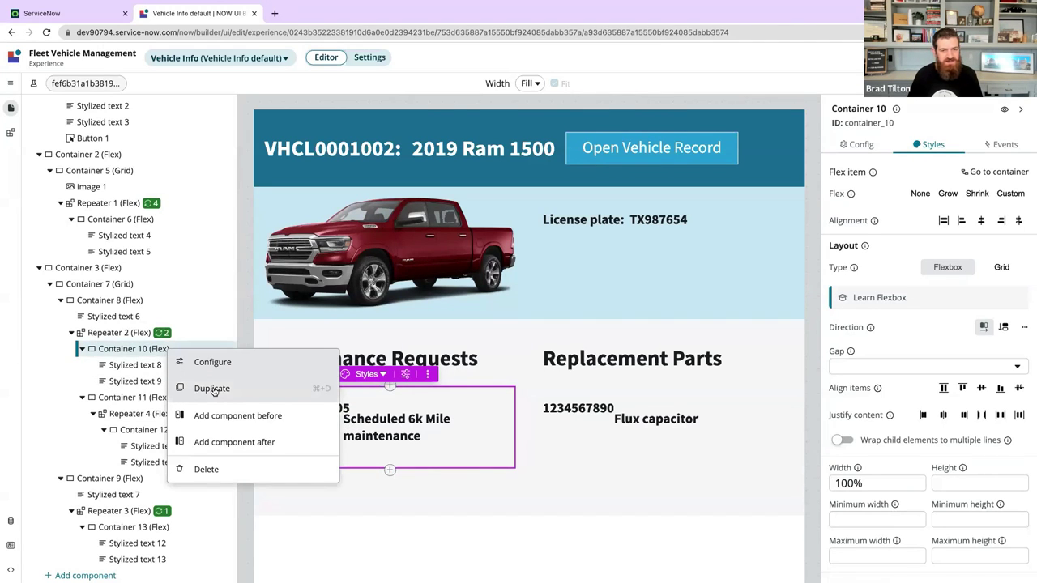
pyautogui.click(213, 389)
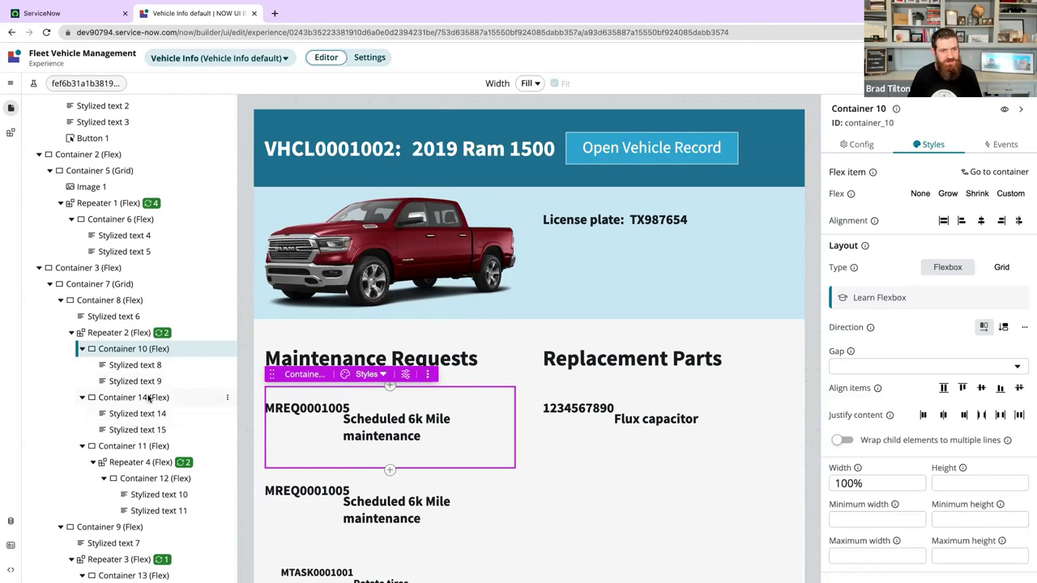
pyautogui.click(149, 398)
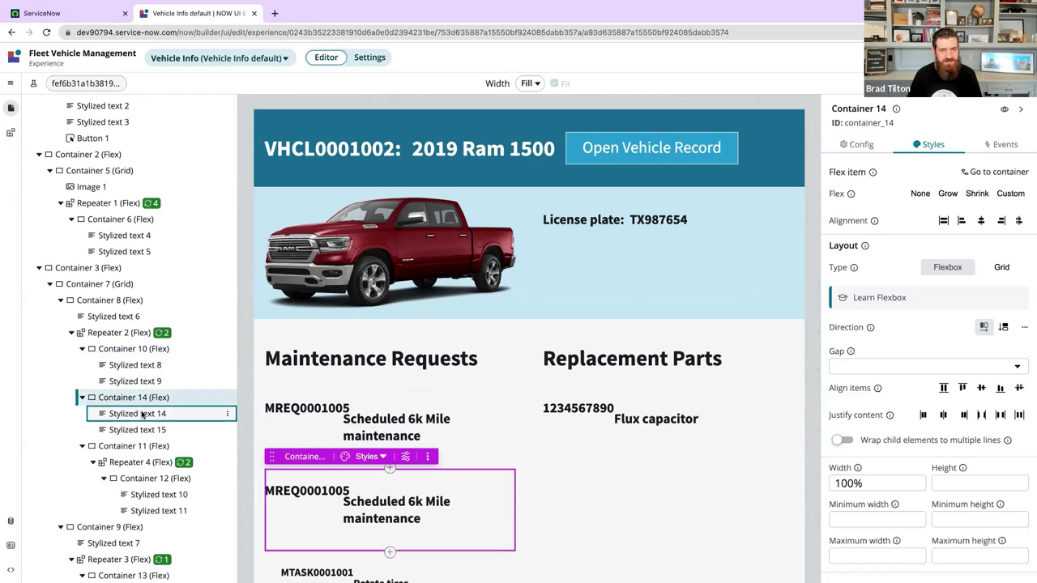
pyautogui.click(143, 414)
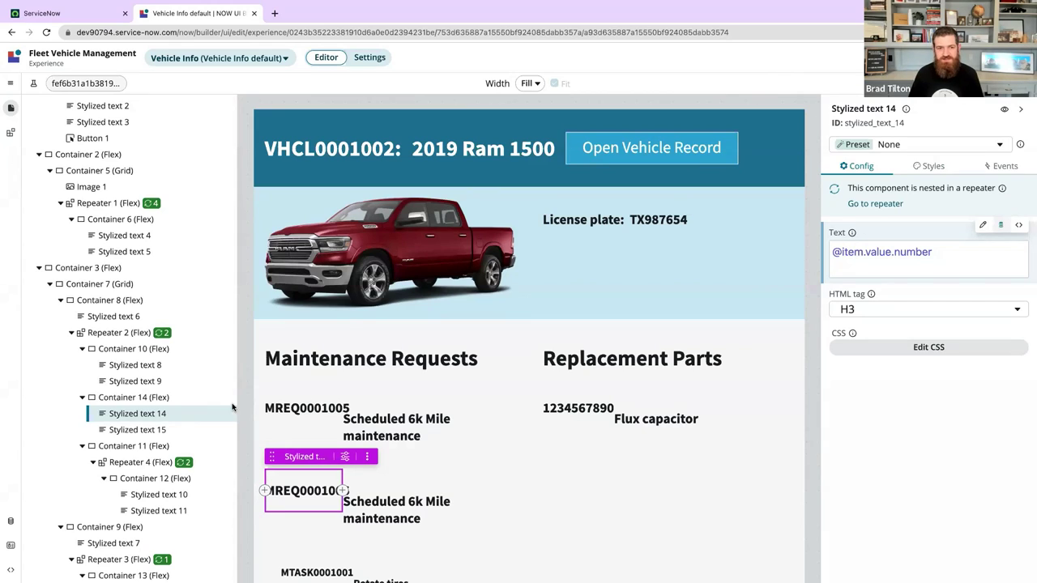
# Delete the duplicated container from Repeater 2.
pyautogui.click(191, 398)
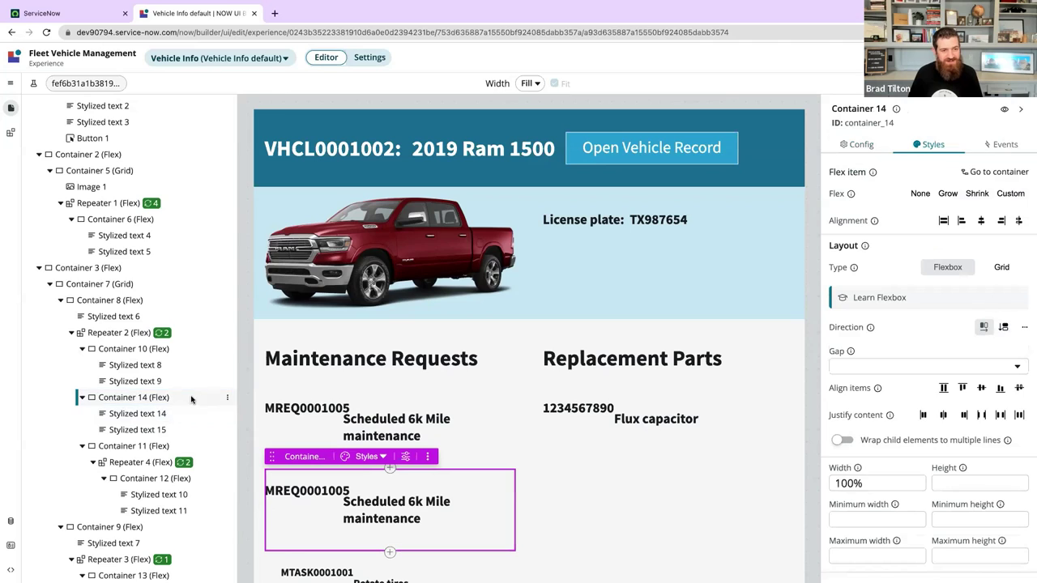
pyautogui.rightClick(191, 400)
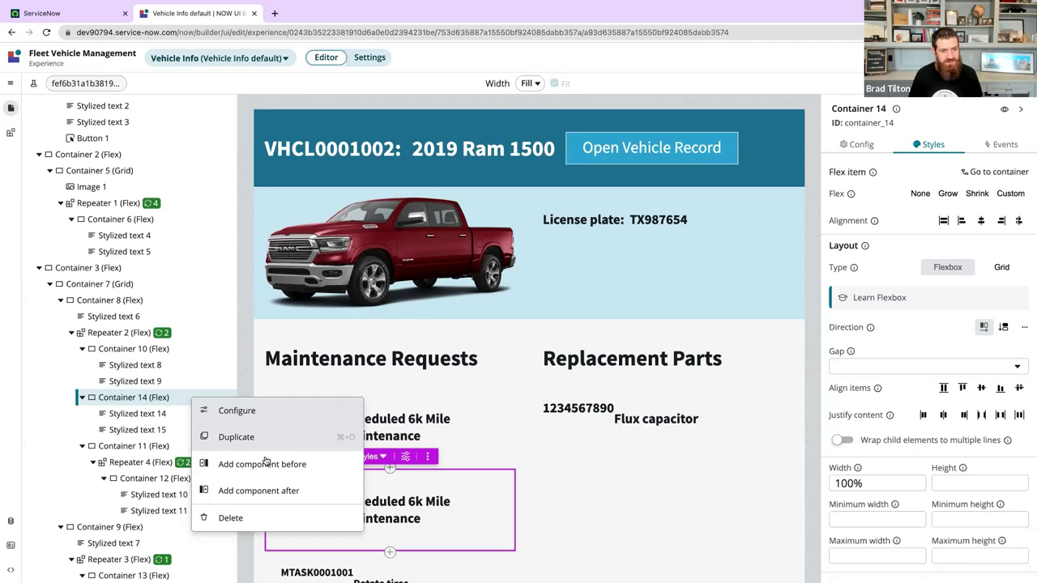
pyautogui.click(235, 518)
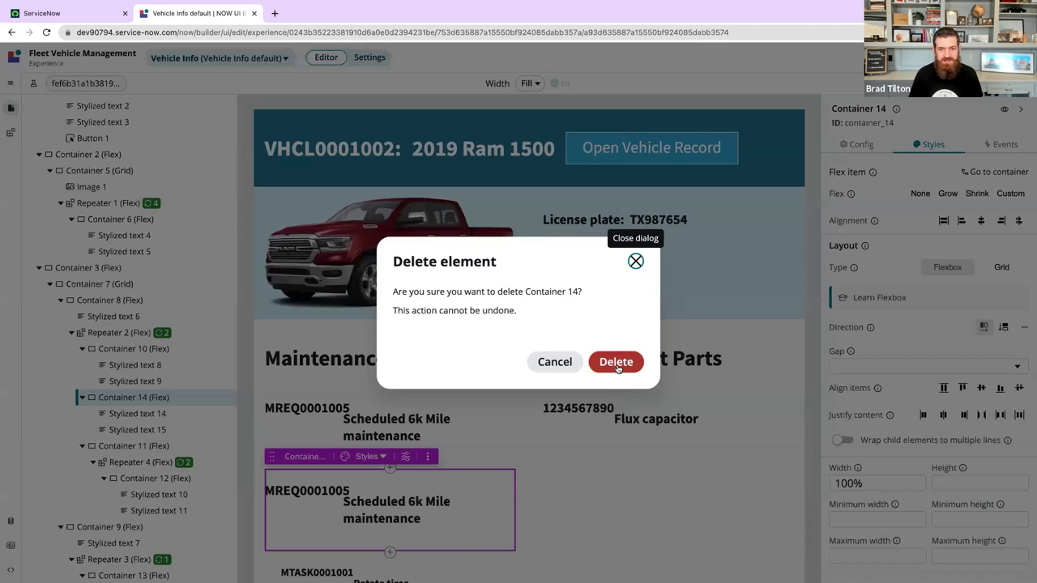
pyautogui.click(617, 367)
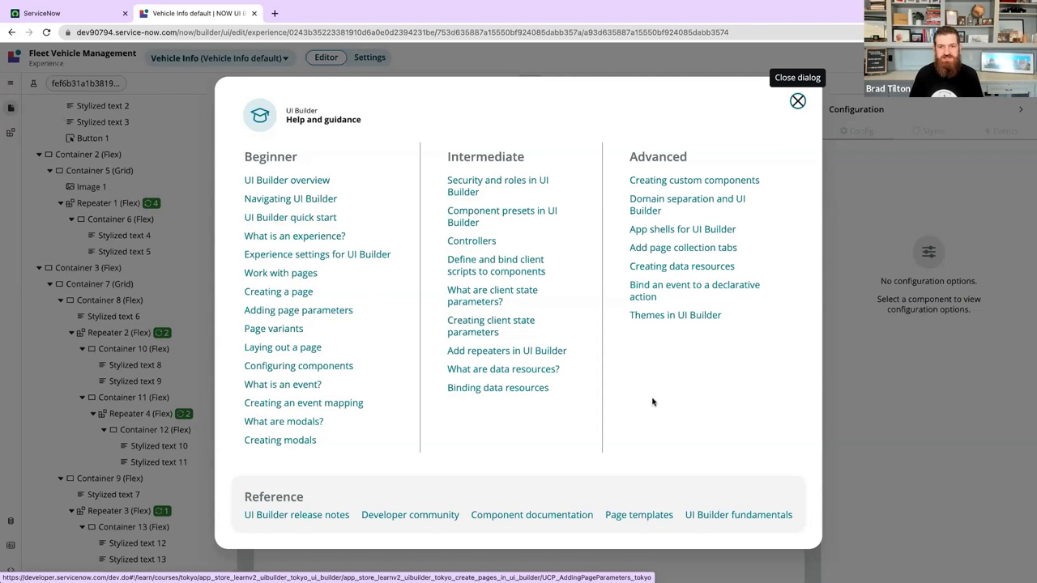
# View the UI Builder help and guidance topics and close the dialog to return to the editor.
pyautogui.click(797, 102)
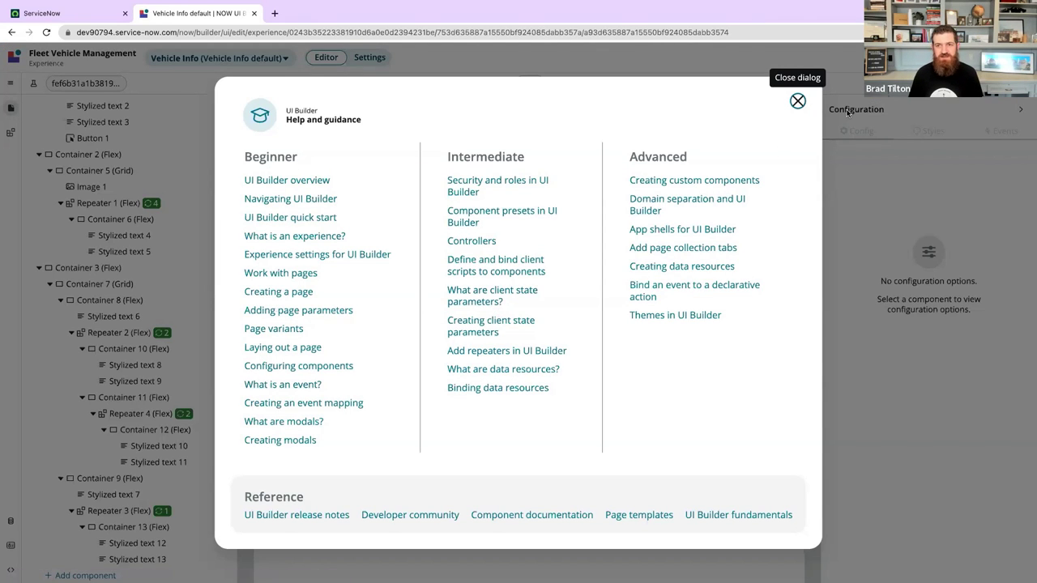
pyautogui.click(797, 101)
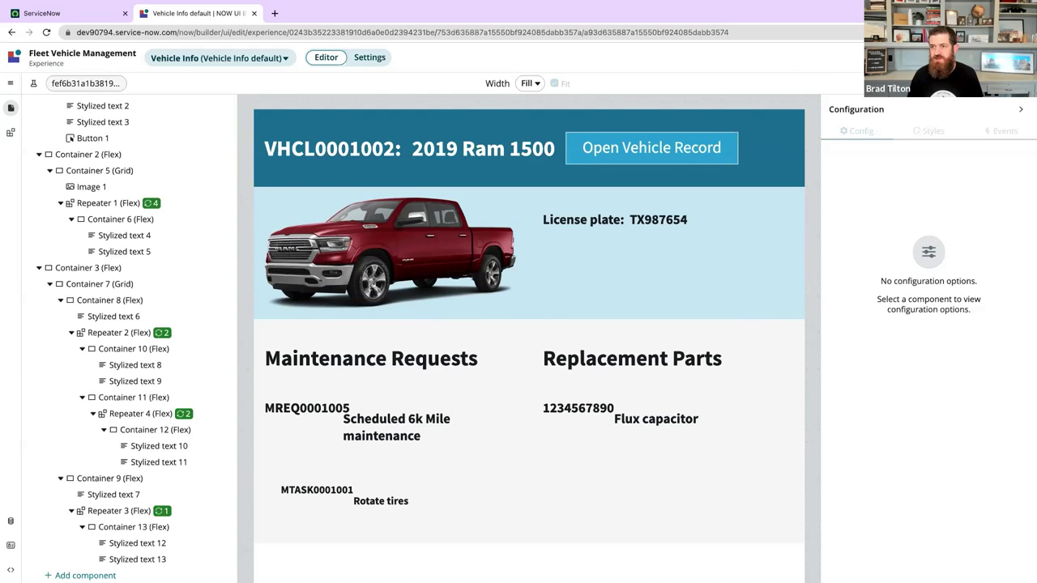